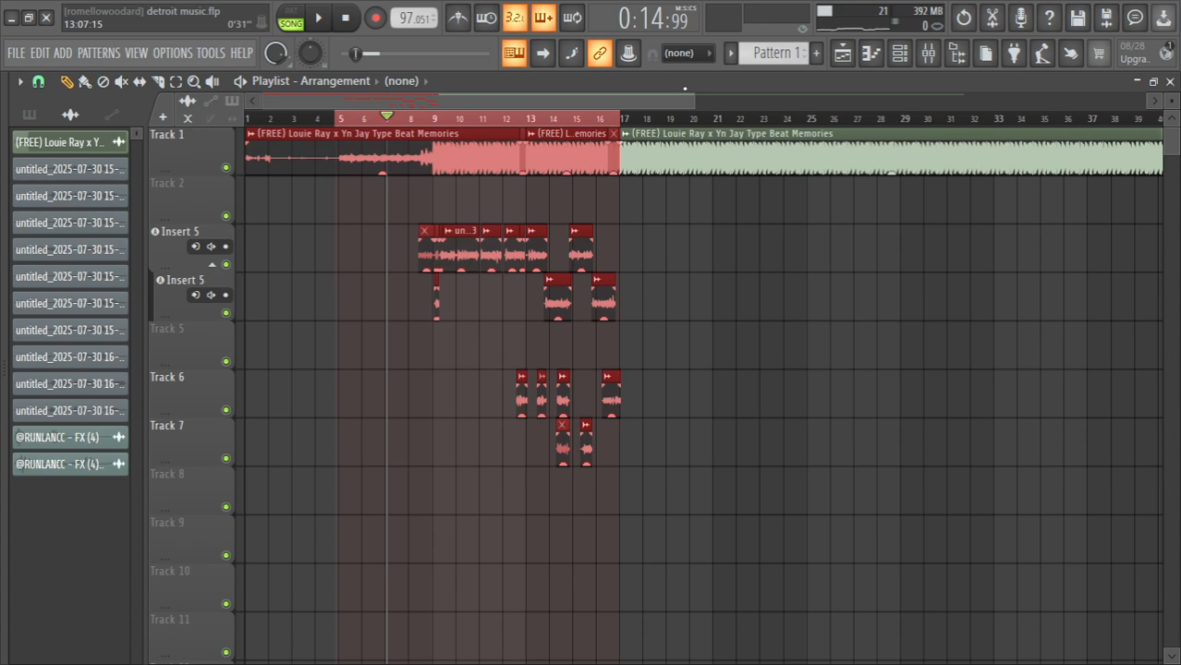
Play the arrangement from just before bar 5 through the vocal section to near bar 17, and stop playback
left_click_drag(695, 95, 402, 107)
left_click(279, 118)
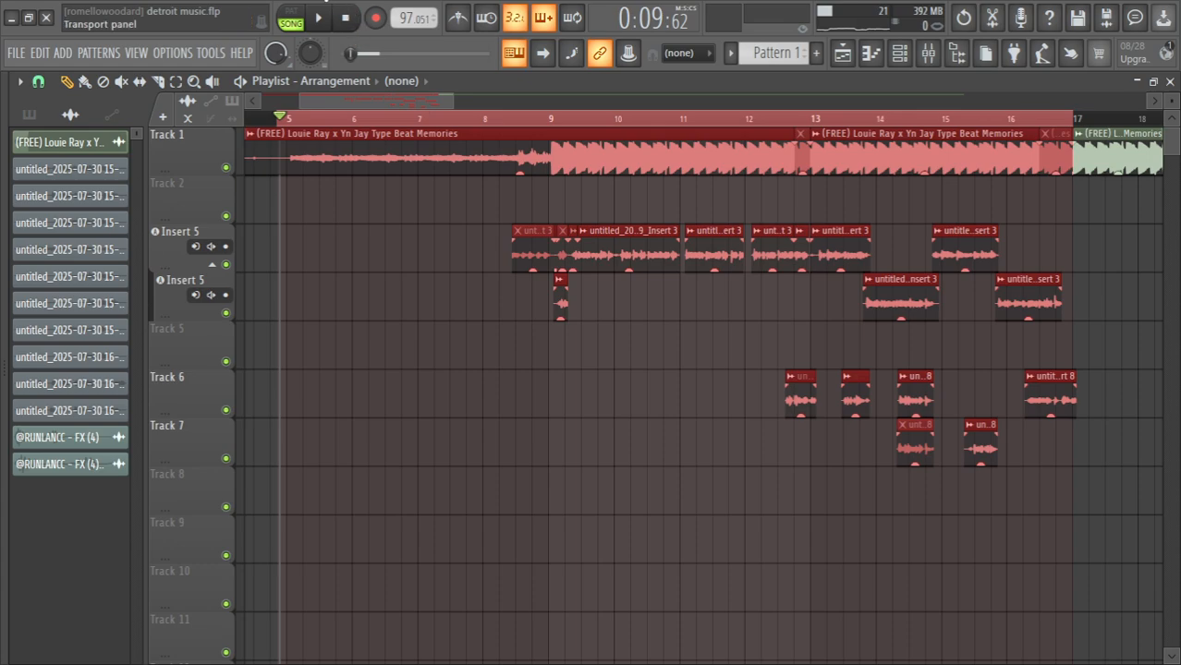
left_click(318, 18)
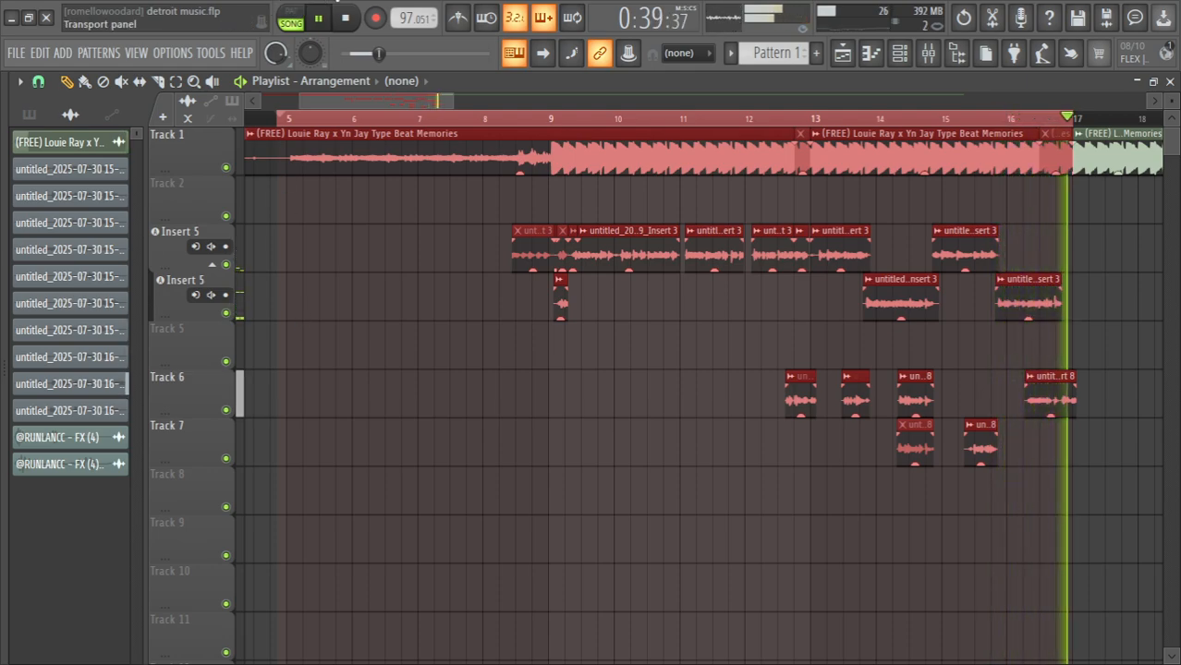
left_click(341, 21)
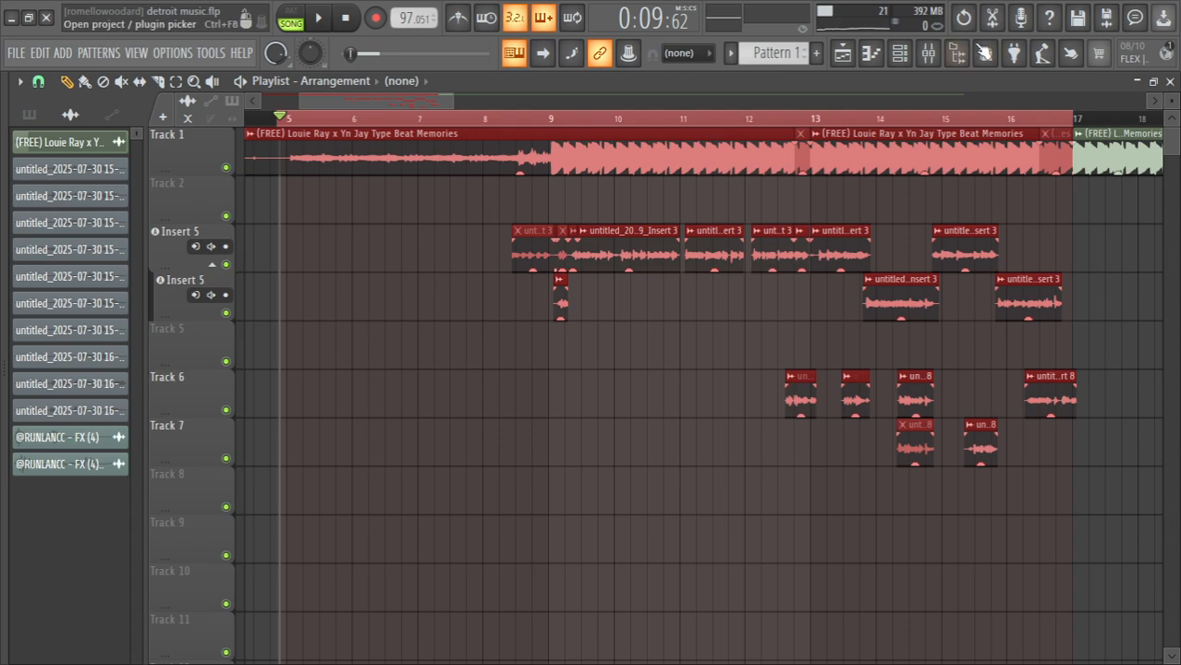
Solo mixer track 2, the first of the Insert 5 vocal tracks
left_click(930, 54)
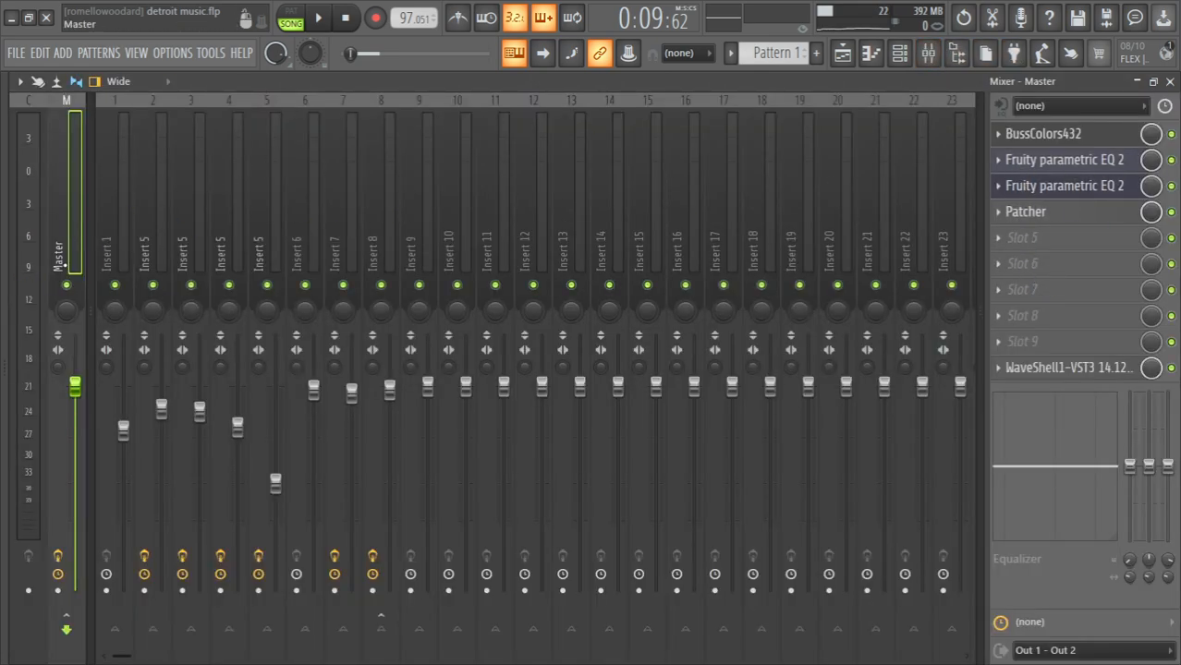
left_click(106, 222)
left_click(137, 200)
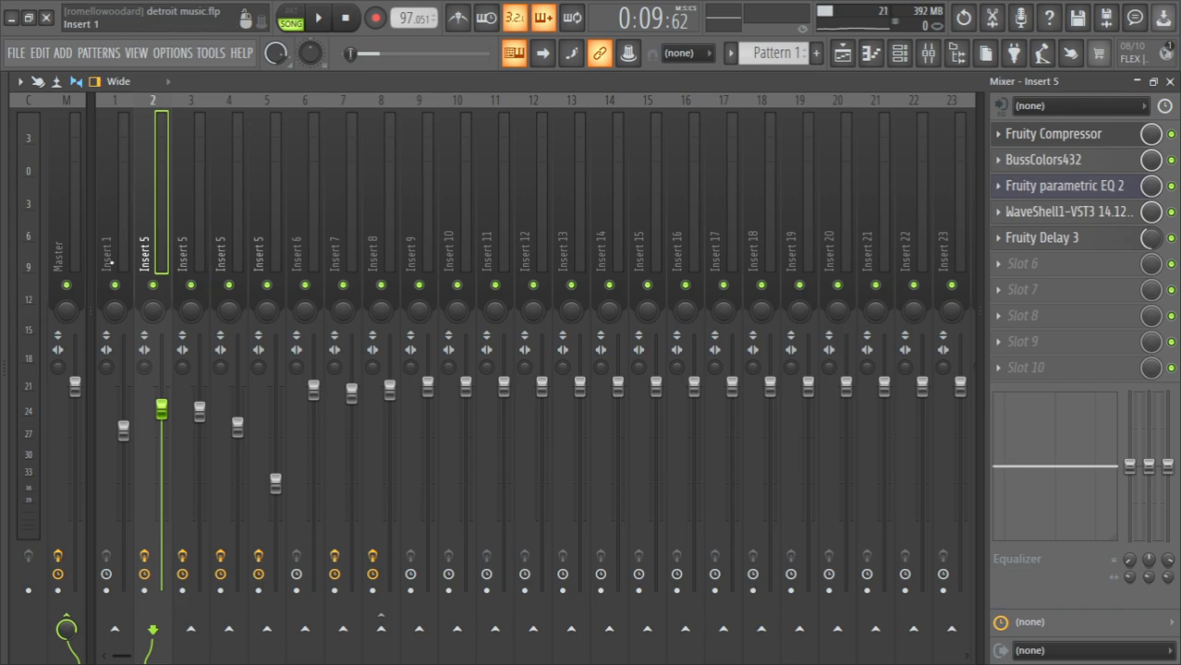
right_click(155, 285)
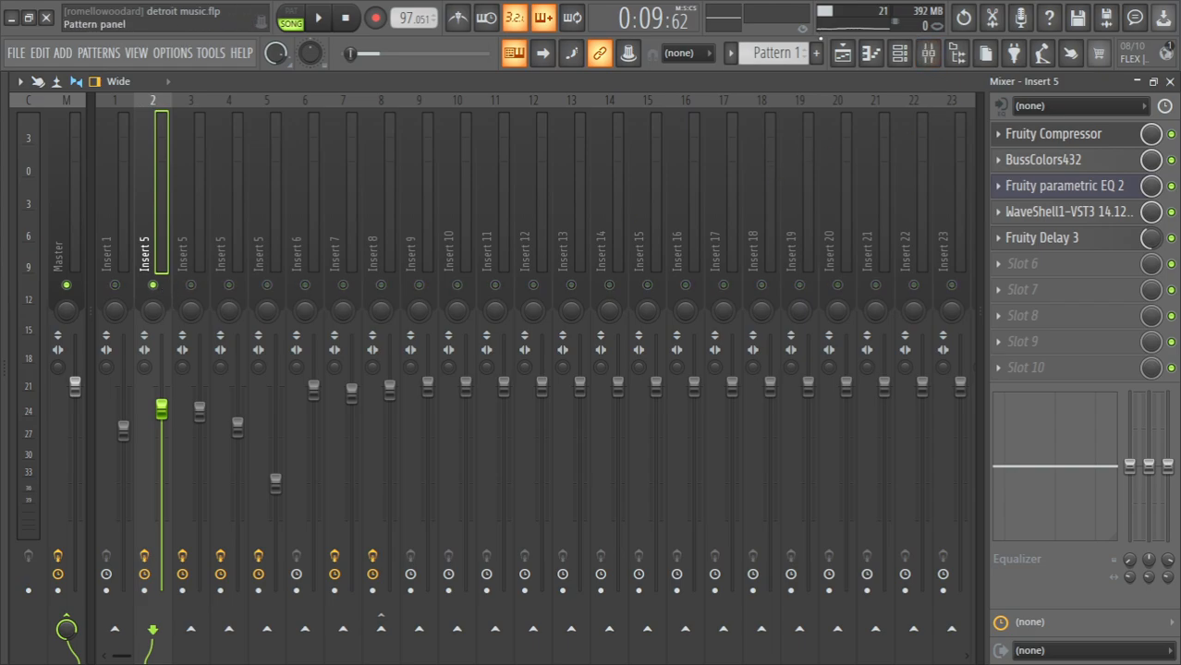
Select the playlist region from just before the first vocal clip to near bar 17 and play it
left_click(842, 53)
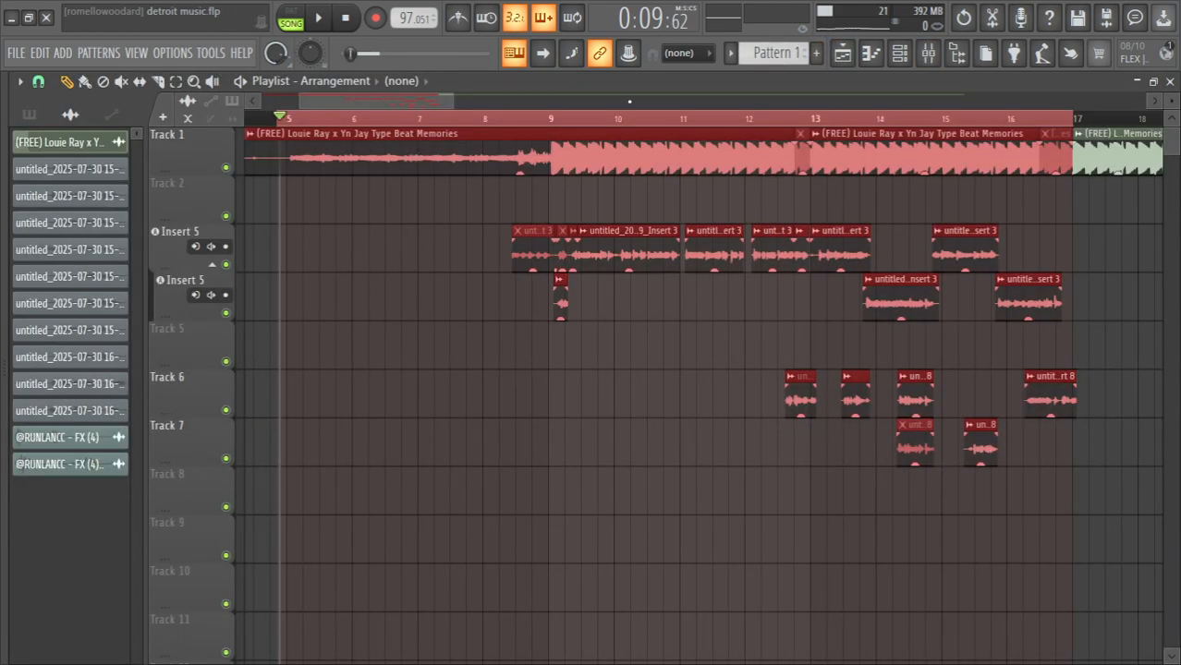
left_click(527, 118)
left_click_drag(506, 118, 1061, 138)
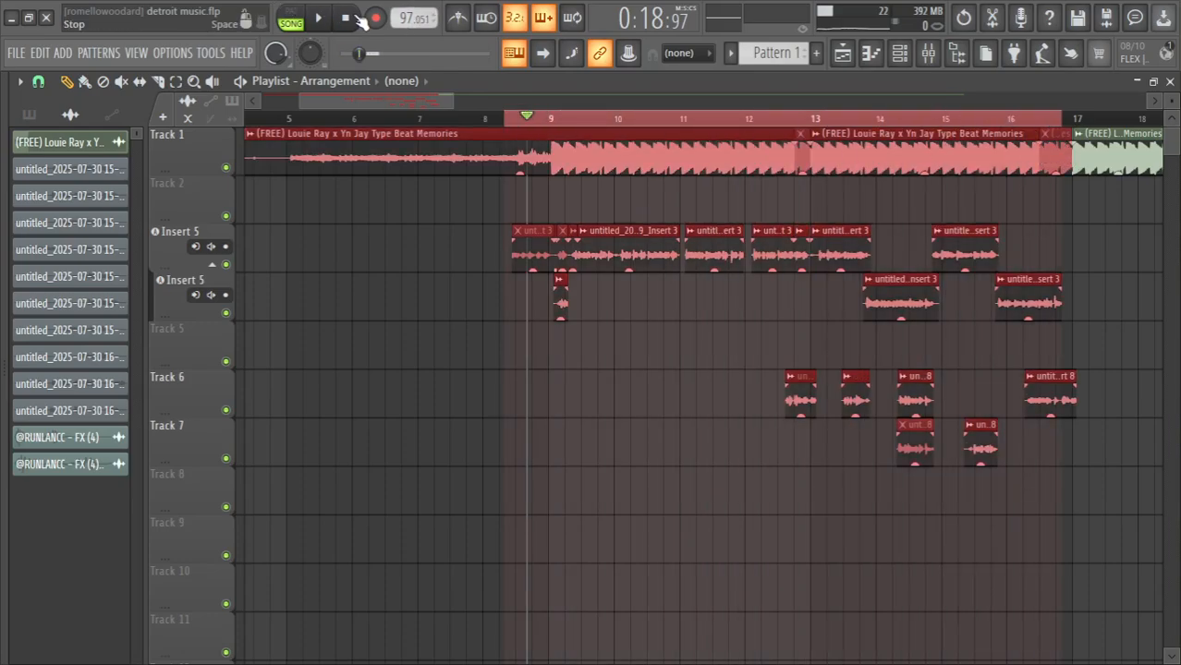
key("space")
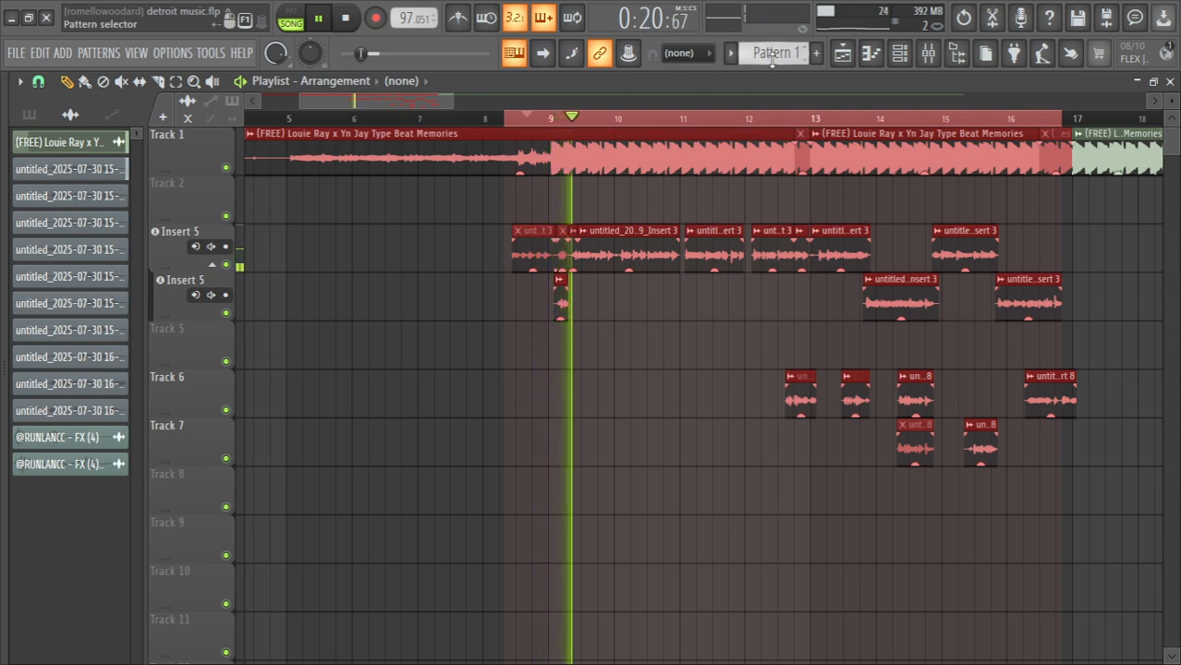
Disable the Master's effect slots, and switch mixer track 2's effects off and back on to compare the sound
left_click(928, 53)
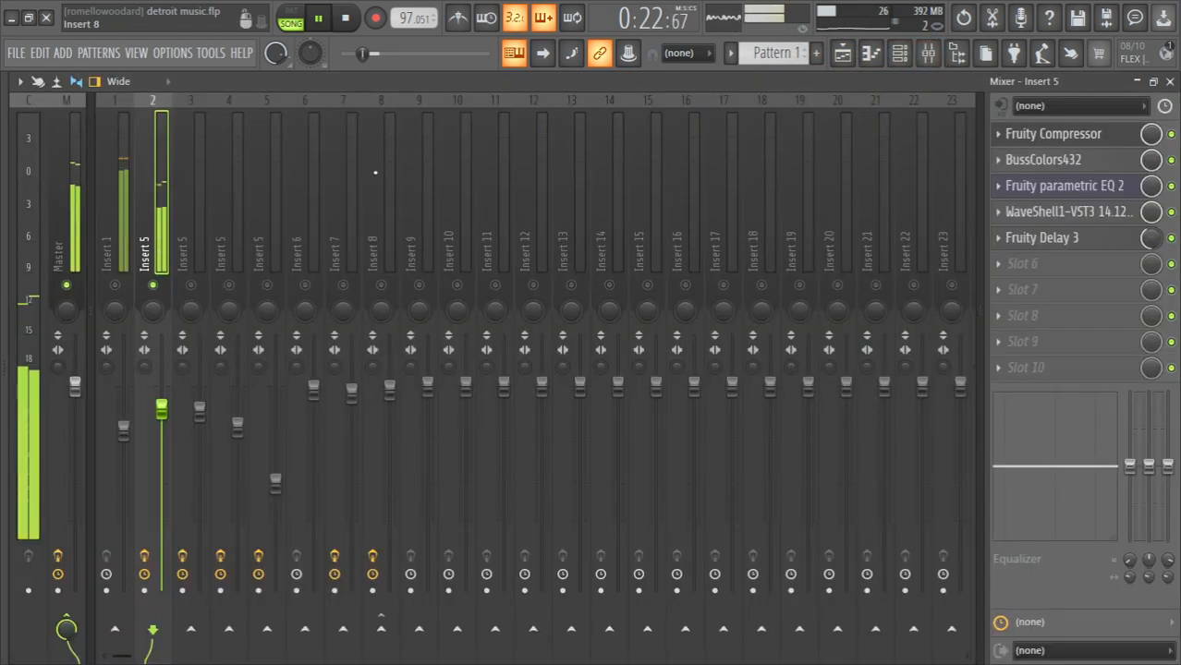
left_click(144, 557)
left_click(57, 556)
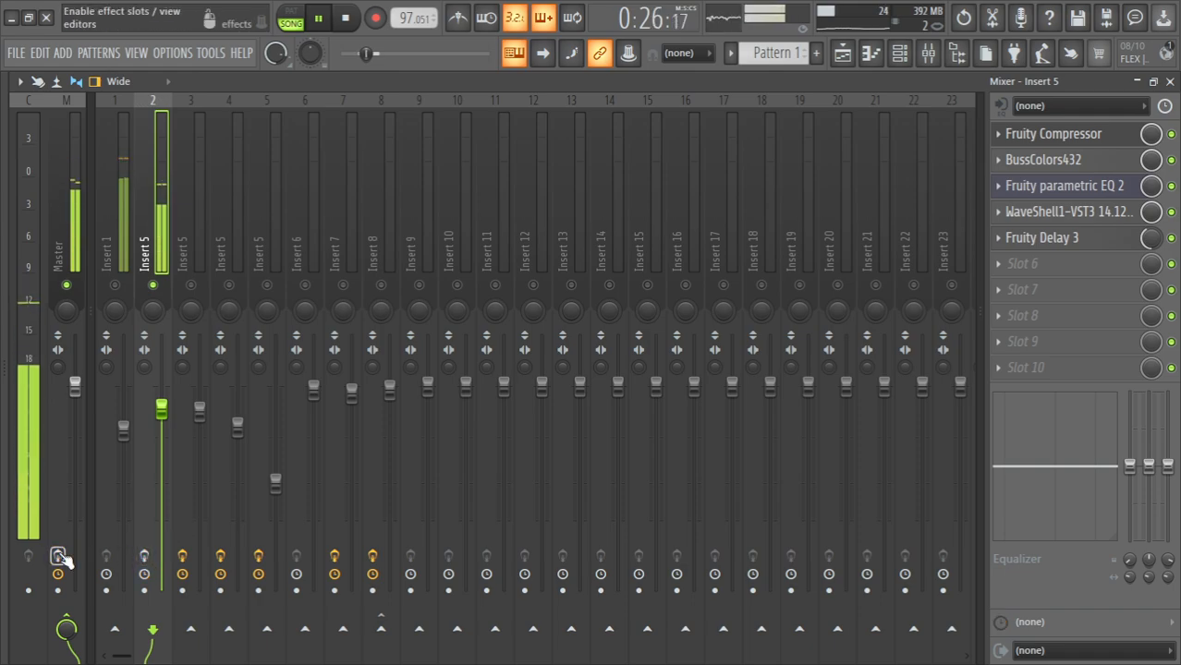
left_click(144, 557)
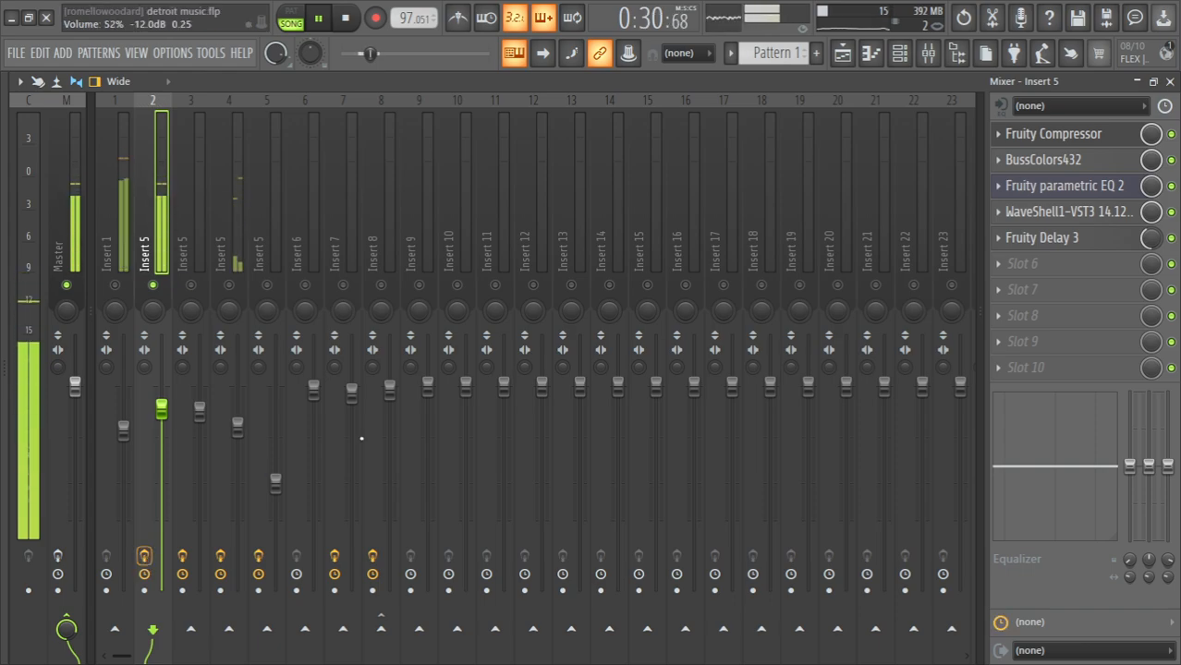
Examine the Fruity Compressor settings on mixer track 2, including threshold, ratio, gain, attack, release and type, and close the plugin
left_click(1062, 138)
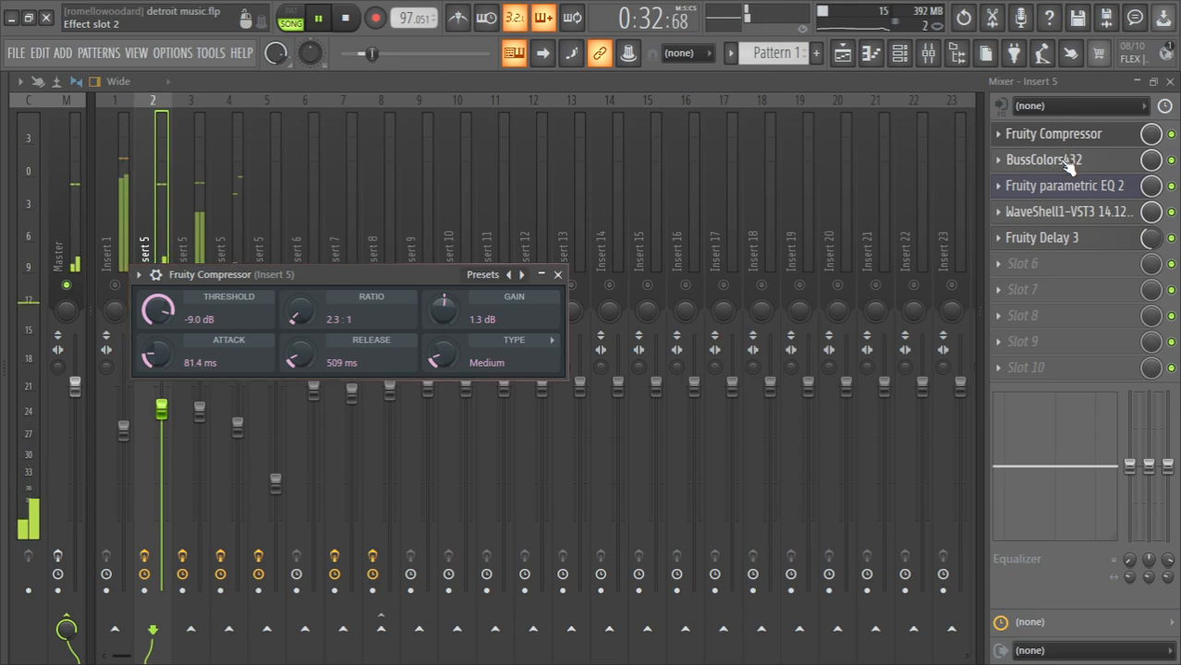
left_click(195, 217)
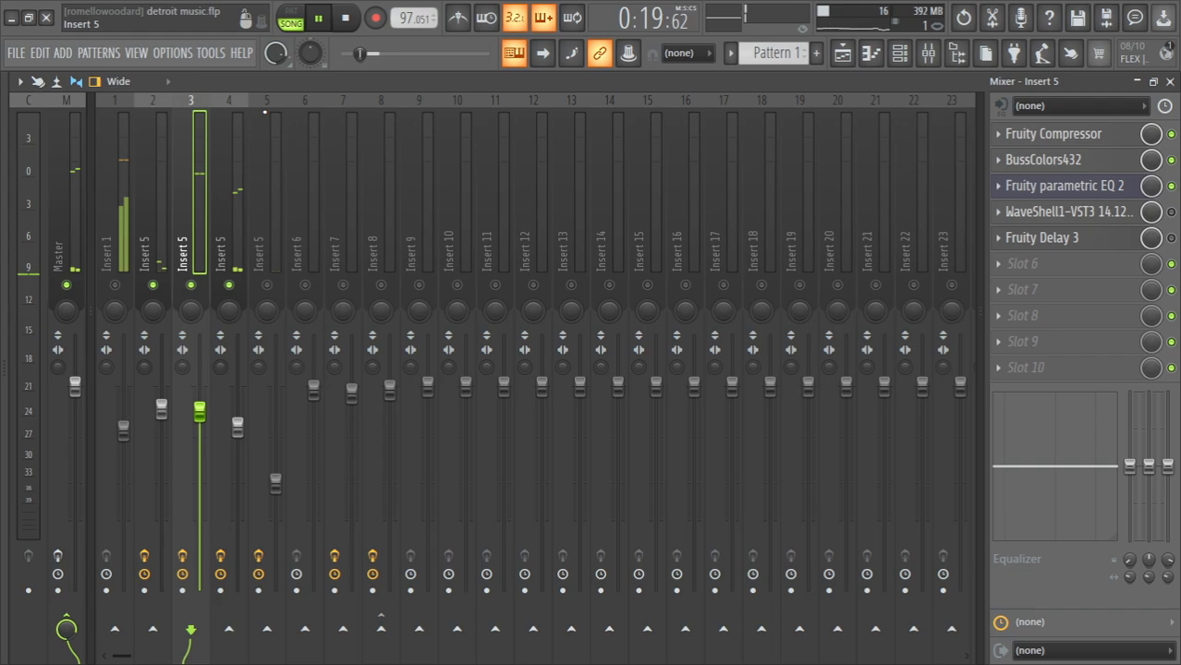
left_click(161, 212)
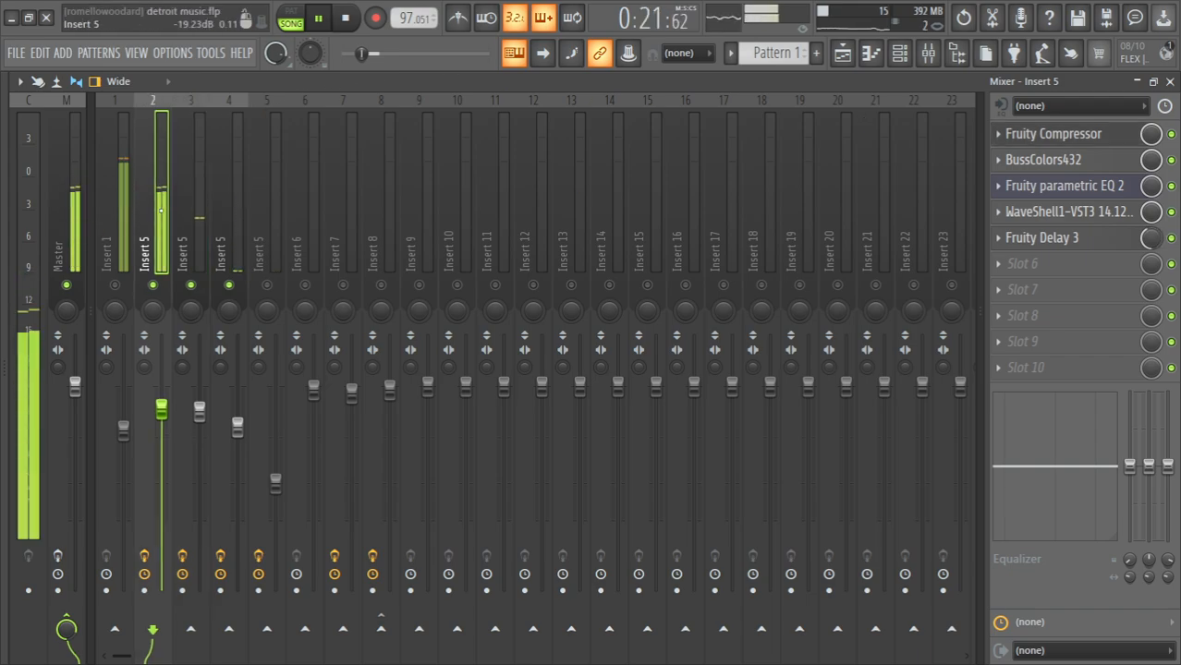
left_click(1025, 135)
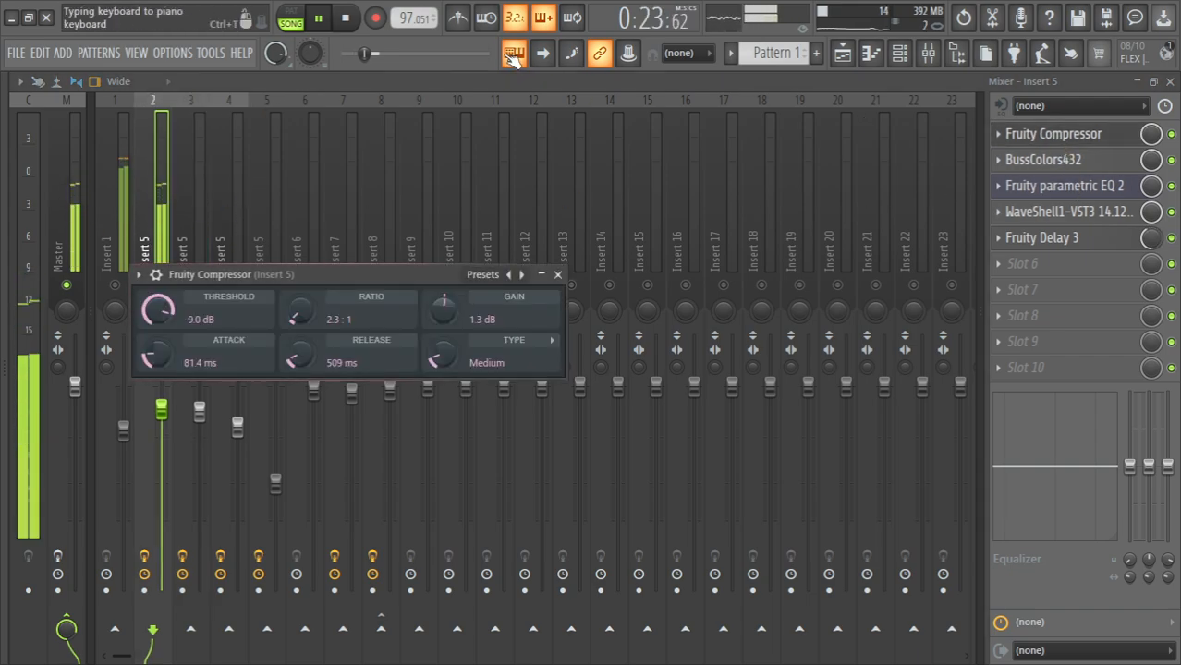
left_click(321, 19)
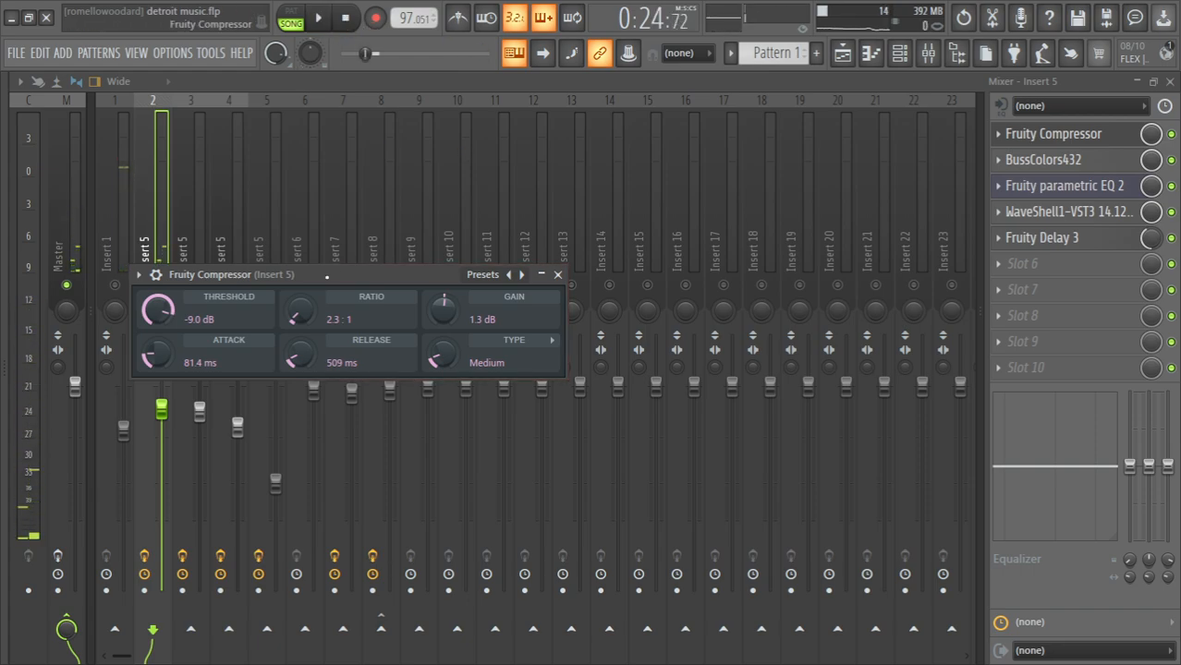
left_click_drag(327, 277, 374, 248)
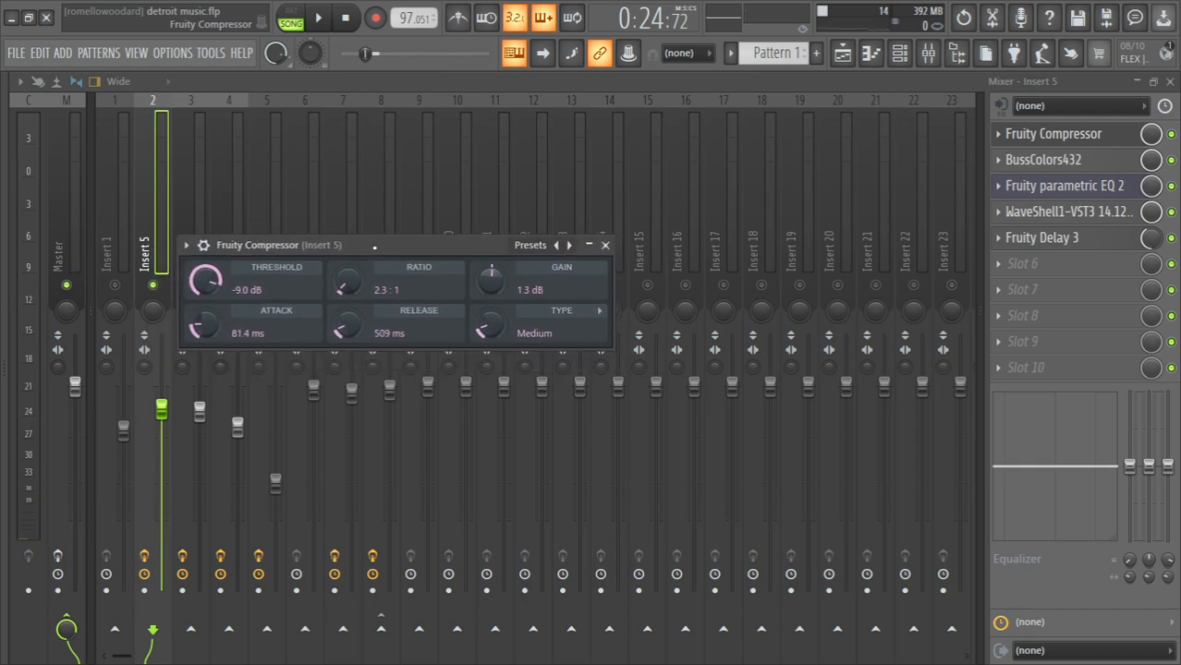
left_click_drag(375, 247, 374, 246)
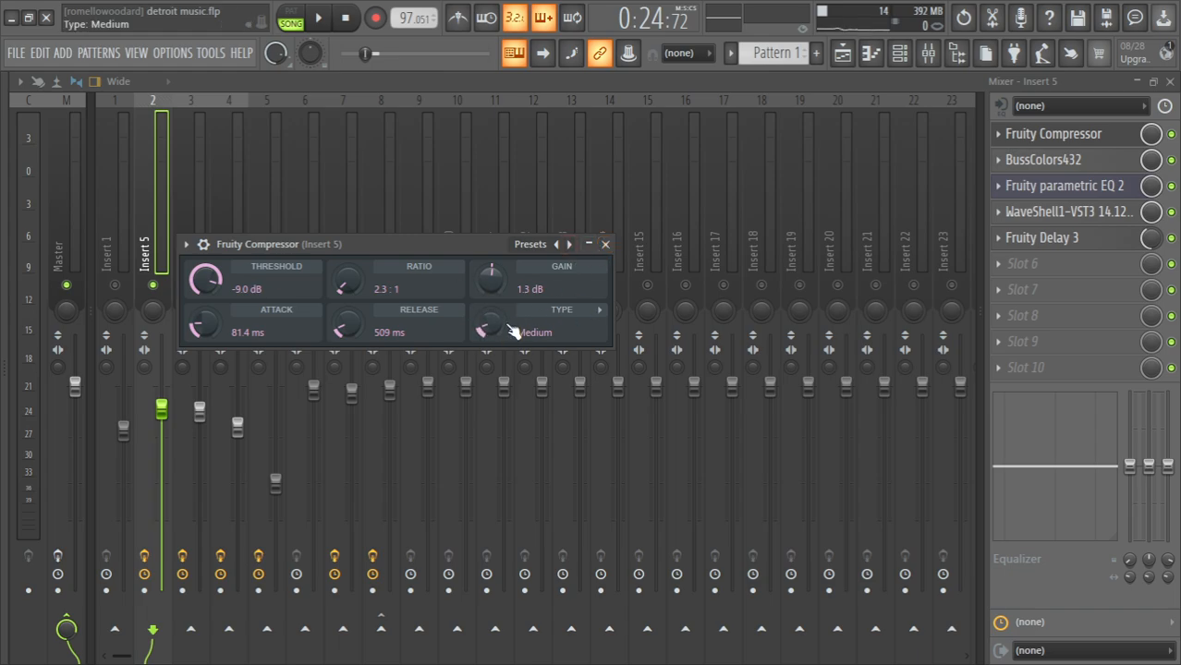
left_click_drag(490, 324, 508, 357)
left_click(607, 245)
Open BussColors432 on mixer track 2 and examine its color, input, output and dry/wet settings
left_click(1087, 162)
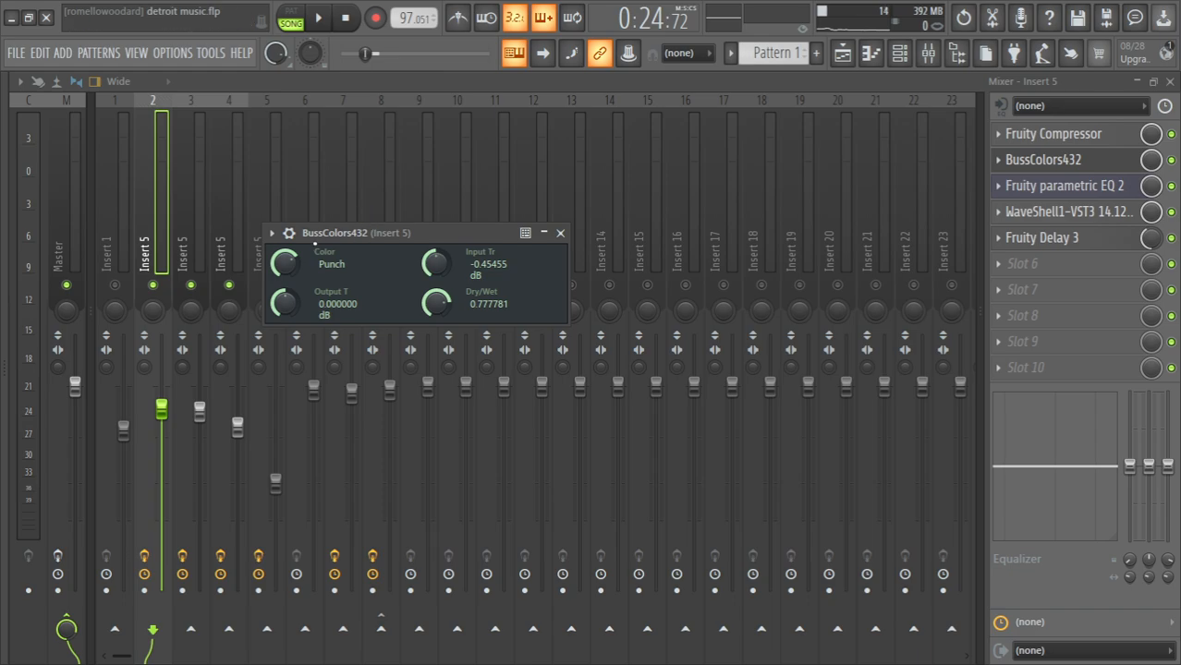
mouse_move(416, 233)
left_mouse_down()
mouse_move(474, 217)
mouse_move(418, 210)
left_mouse_up()
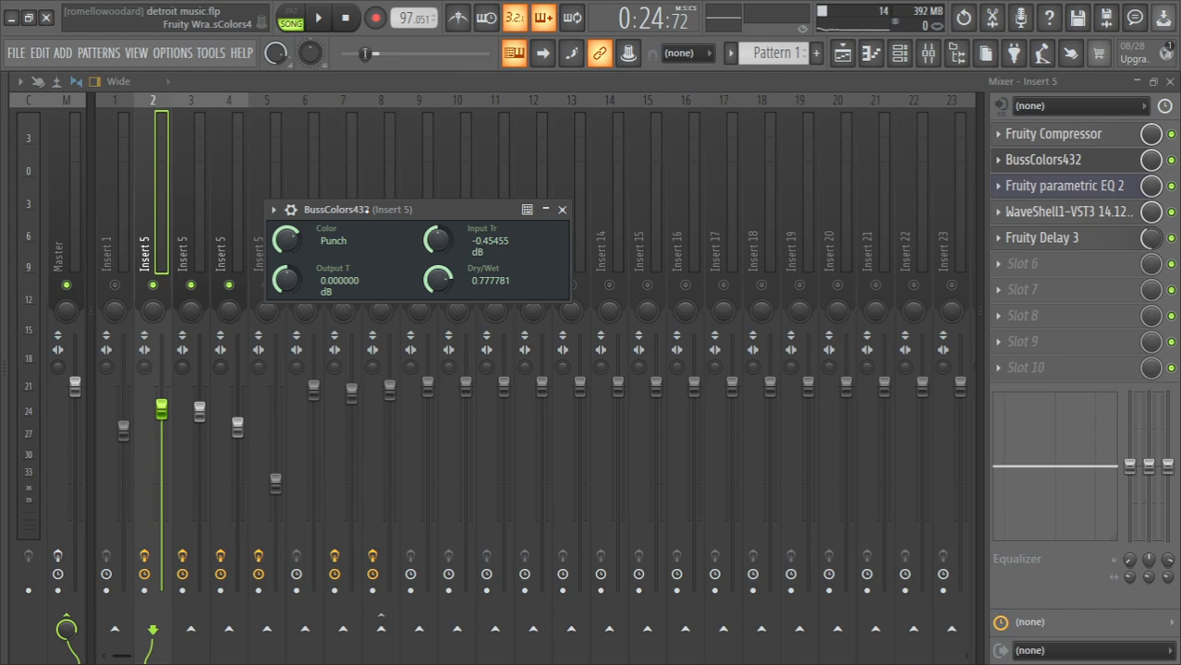
left_click_drag(416, 210, 399, 277)
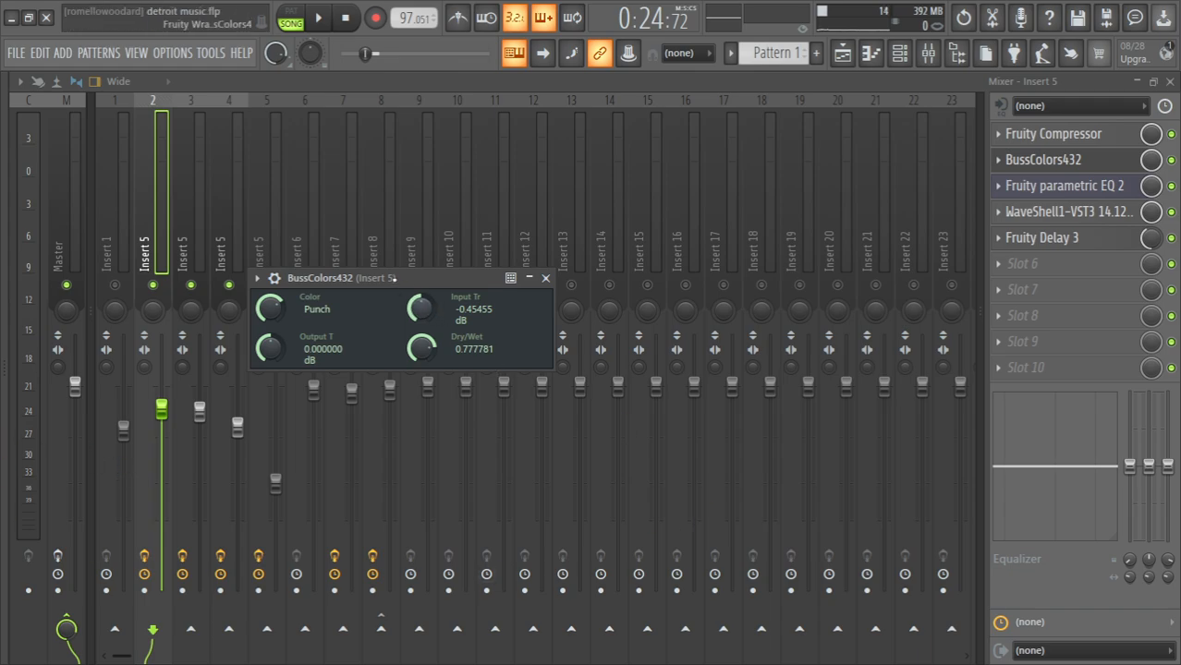
left_click_drag(391, 278, 467, 242)
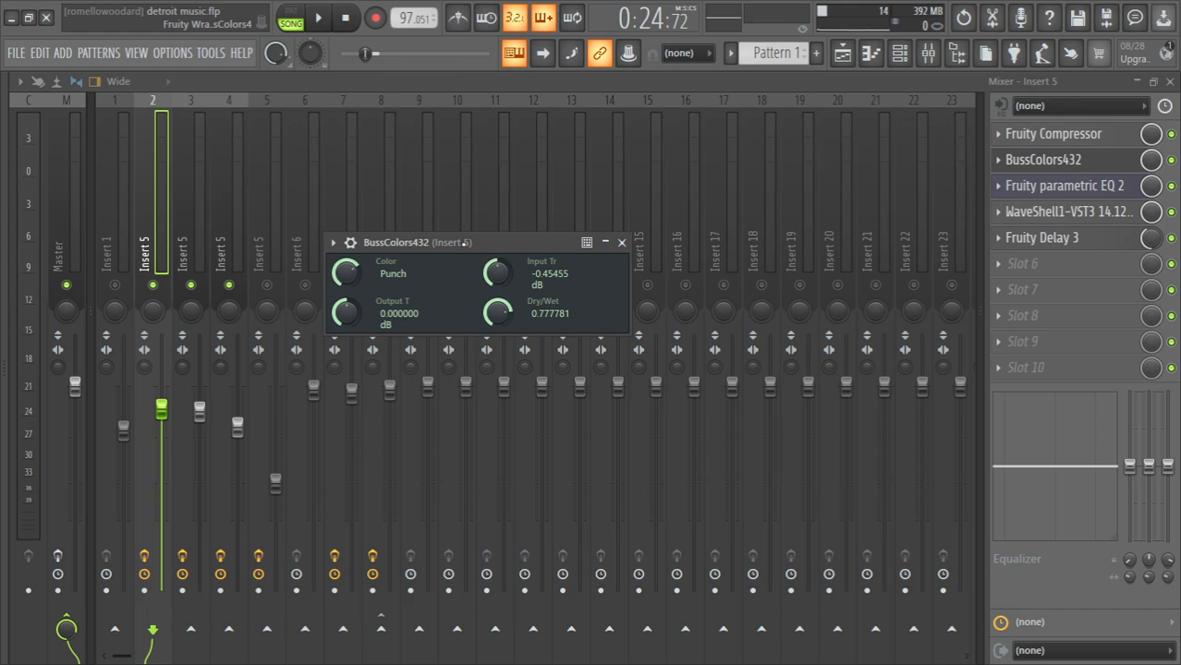
left_click_drag(410, 235, 471, 252)
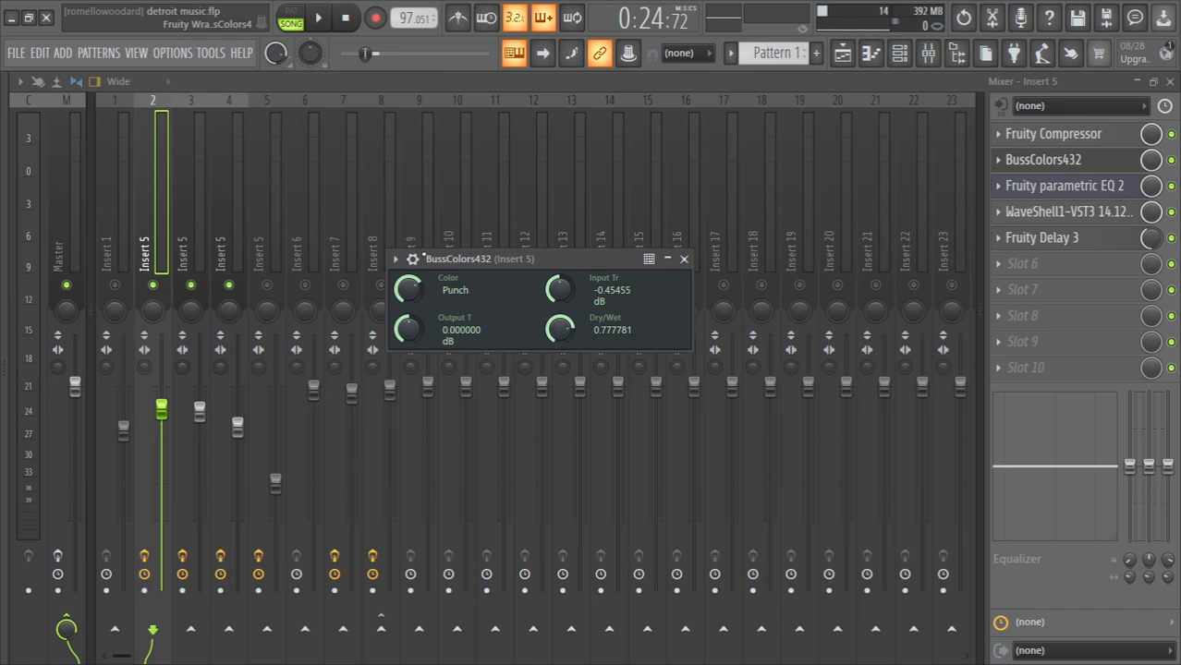
left_click_drag(422, 253, 337, 230)
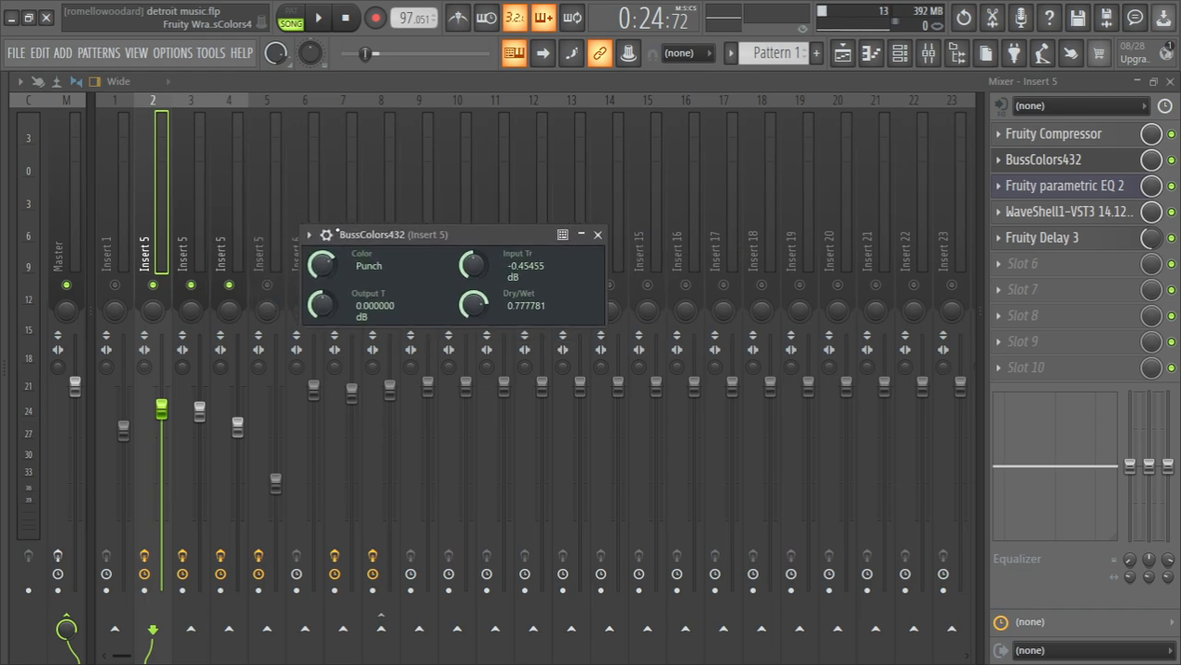
Examine the Fruity parametric EQ 2 curve on mixer track 2 while the vocal plays, and close the plugin
left_click(1065, 188)
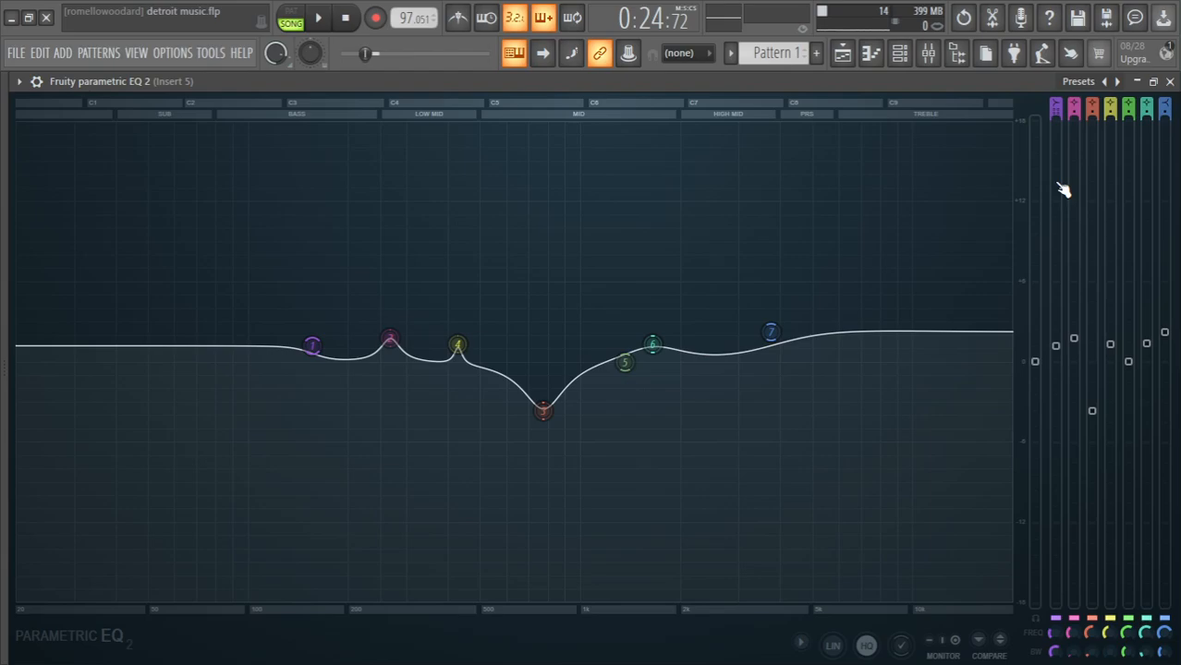
left_click(1169, 81)
left_click(989, 183)
left_click(320, 21)
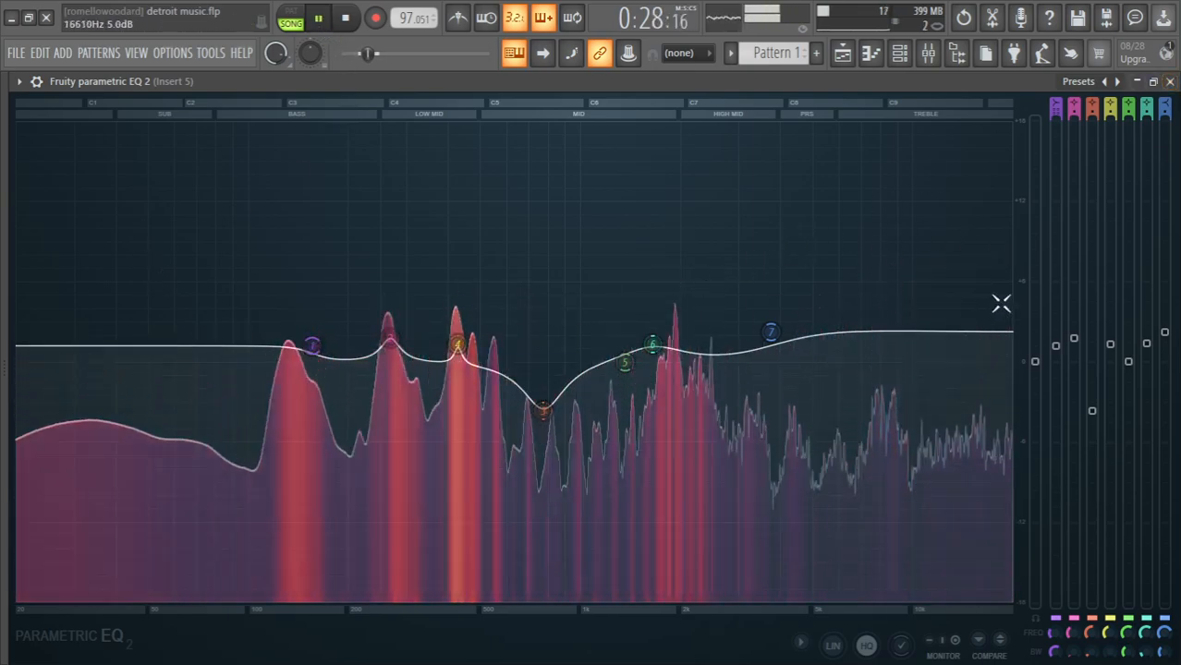
left_click(1169, 81)
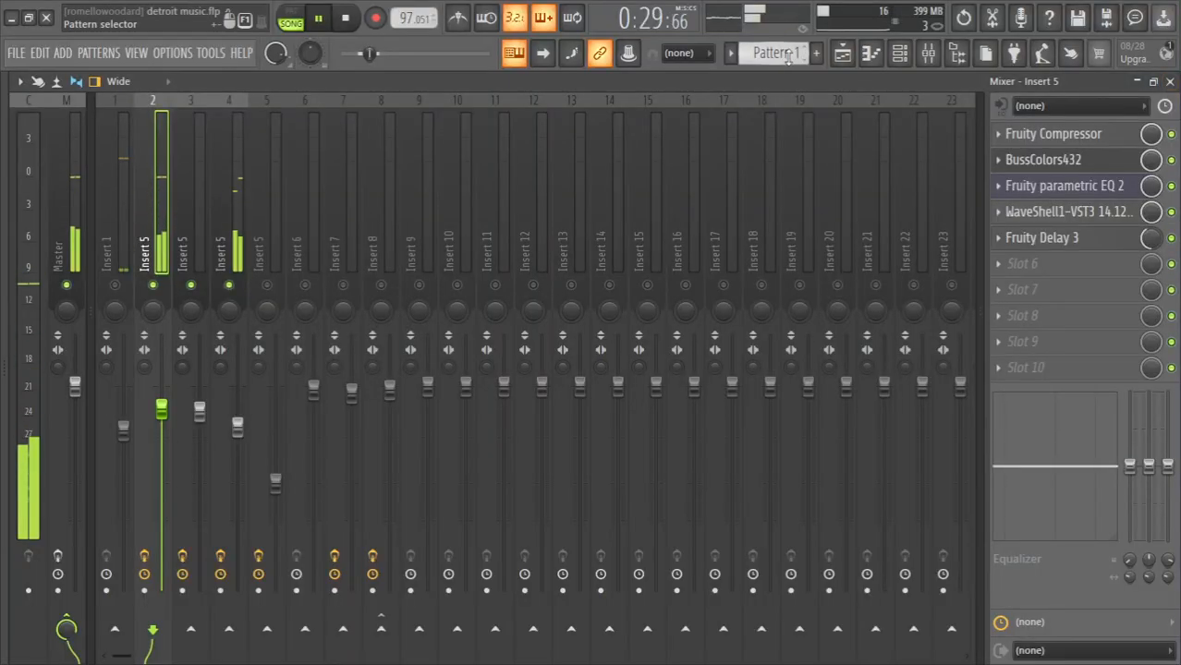
Replace the playlist's loop selection with the range 9:05:12 to 12:13:18 while the song plays
left_click(844, 53)
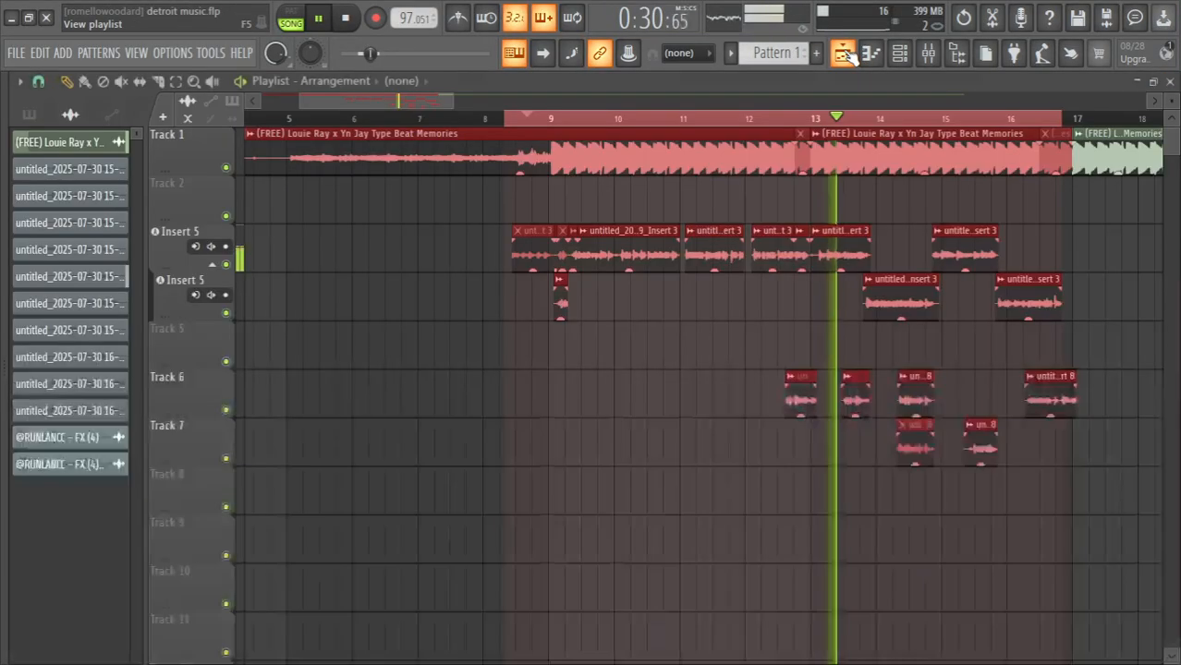
left_click(548, 119)
left_click(548, 119)
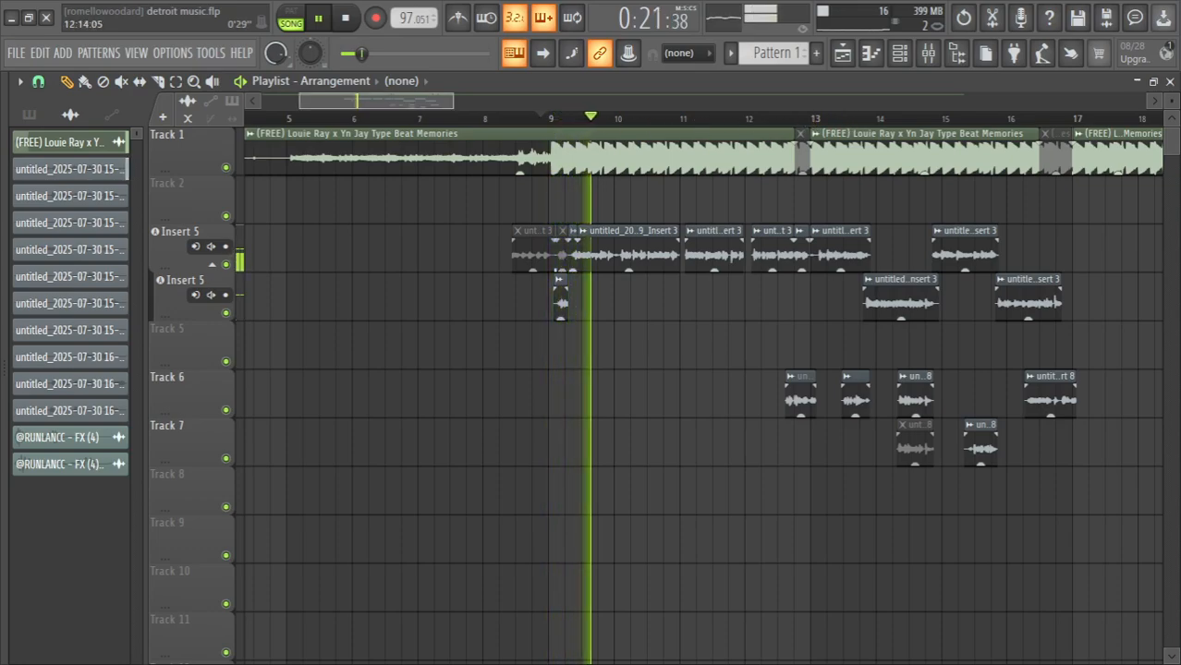
left_click_drag(376, 100, 359, 101)
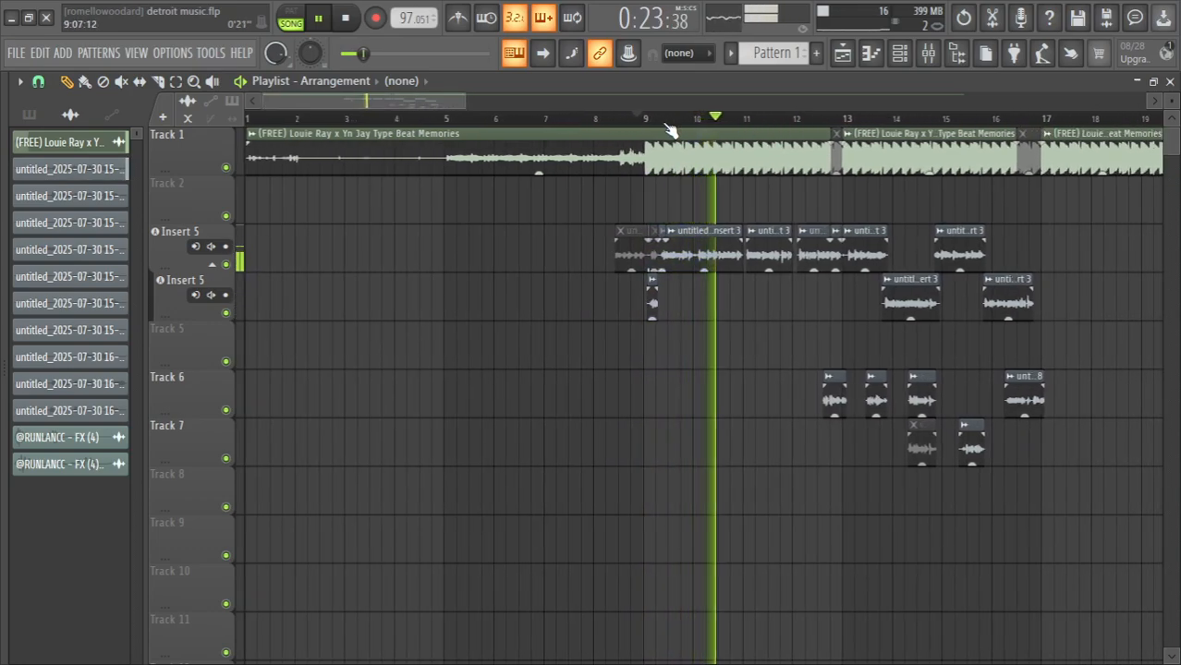
left_click_drag(659, 120, 835, 122)
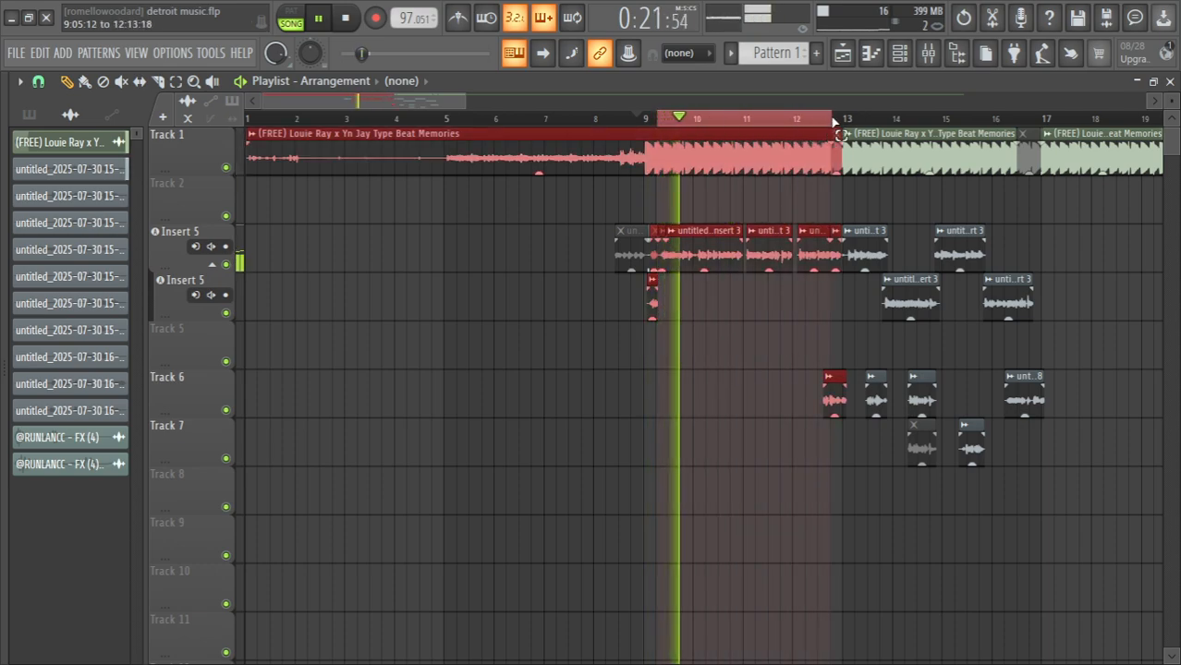
Compare mixer track 2 with Fruity parametric EQ 2 bypassed and enabled, stop playback and reopen the EQ
left_click(927, 53)
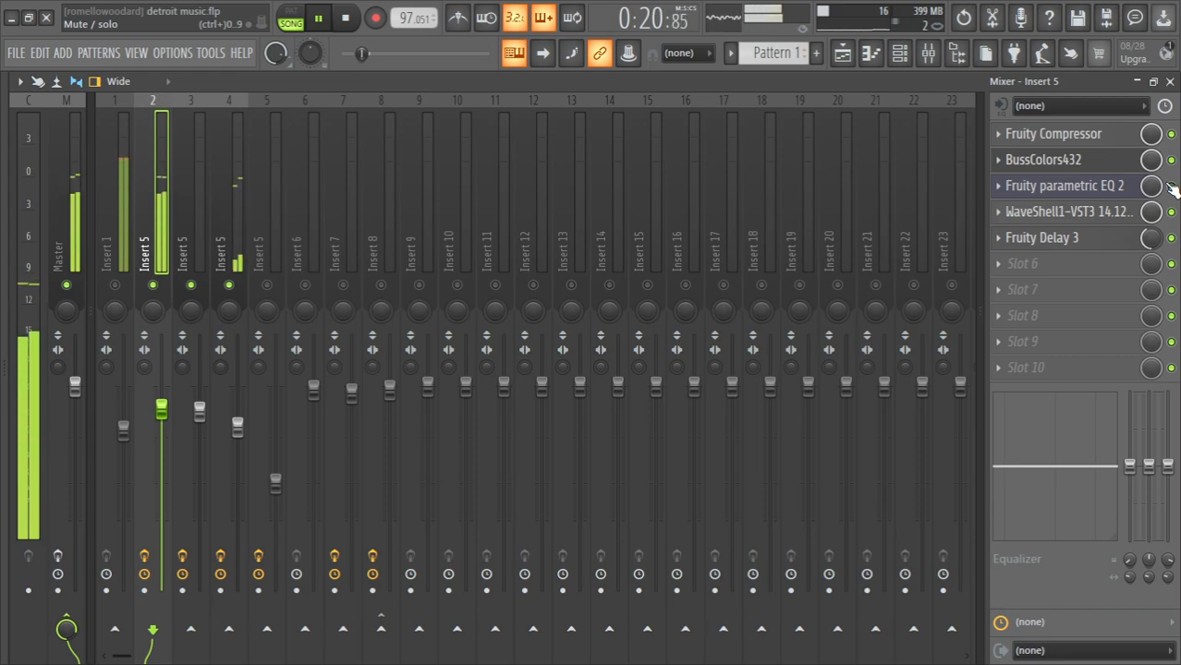
left_click(347, 21)
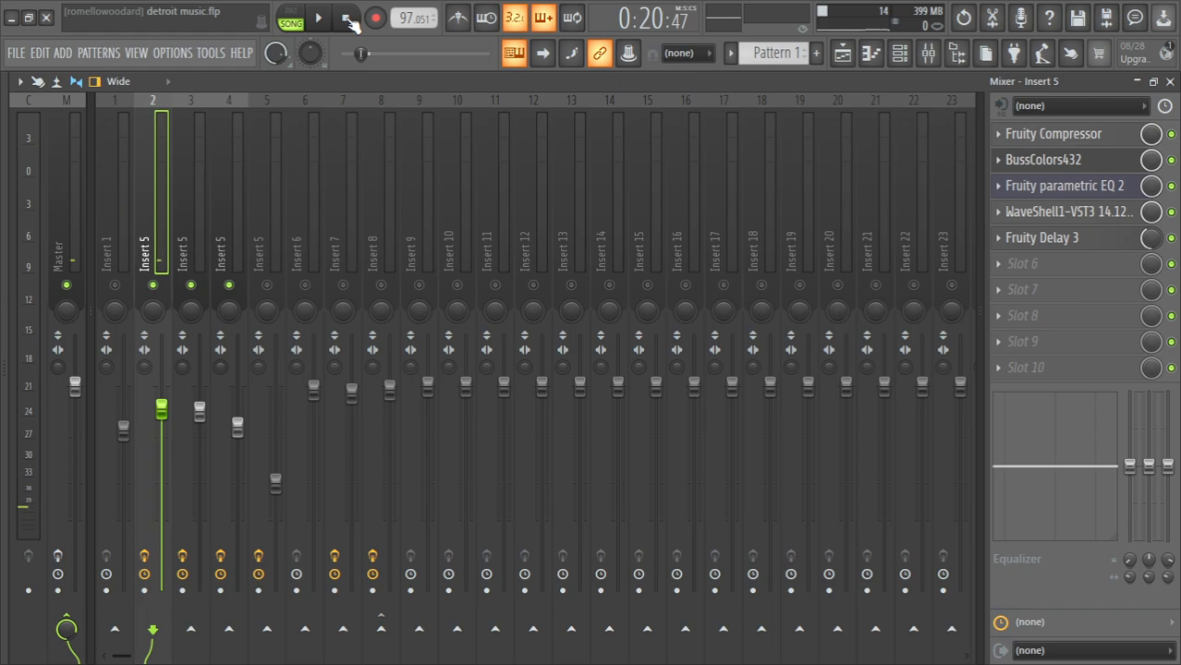
left_click(1099, 191)
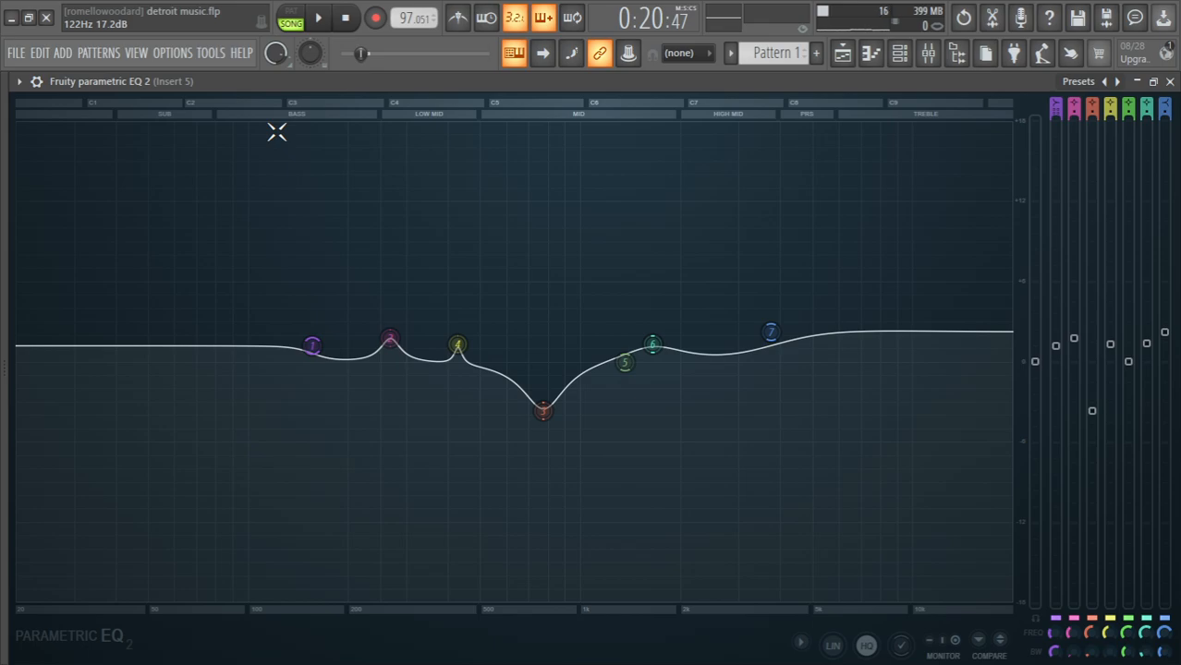
Examine the DeEsser on mixer track 2 while the song plays, and bypass it to hear the difference
left_click(1170, 81)
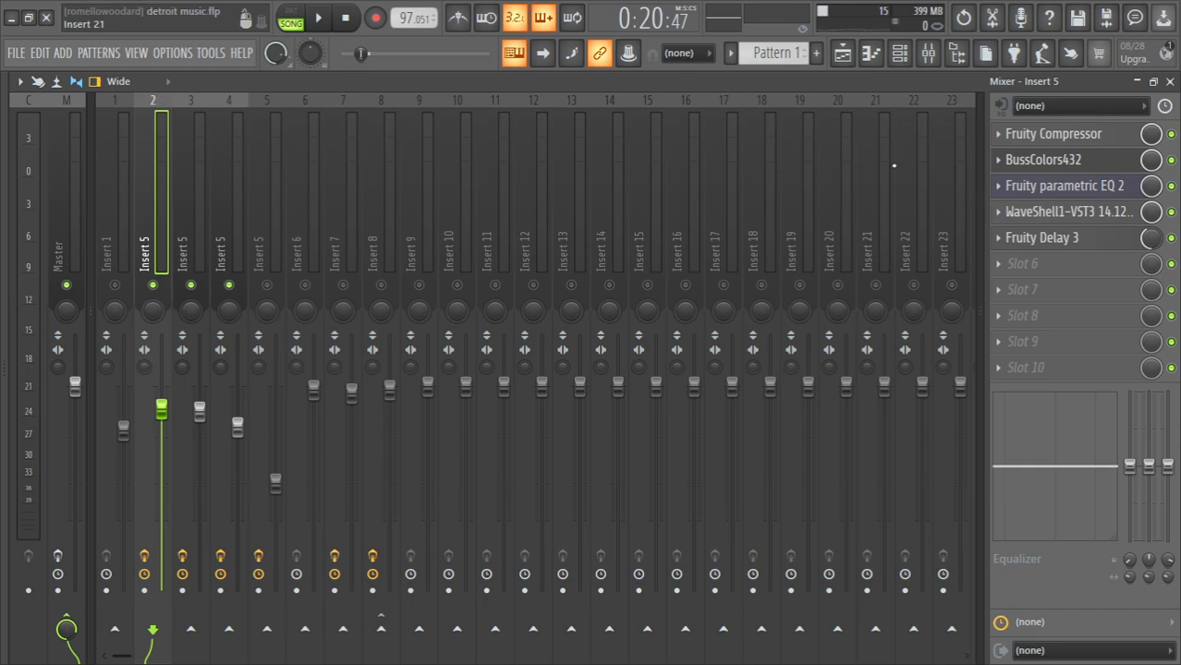
left_click(1091, 226)
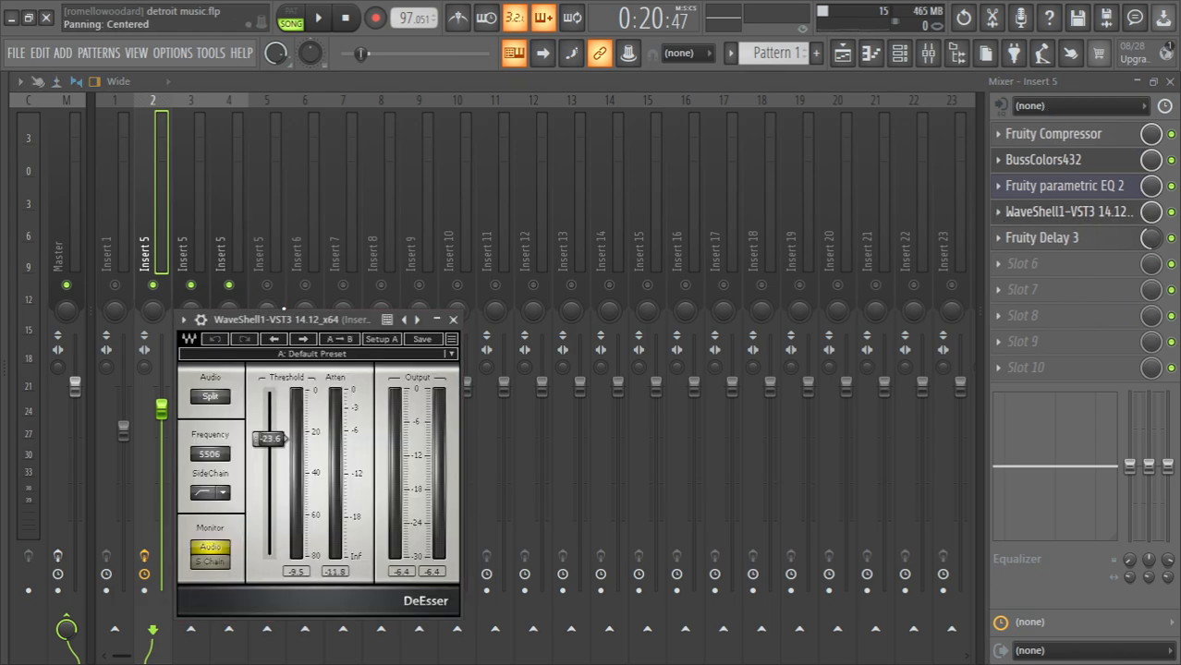
left_click_drag(282, 321, 460, 111)
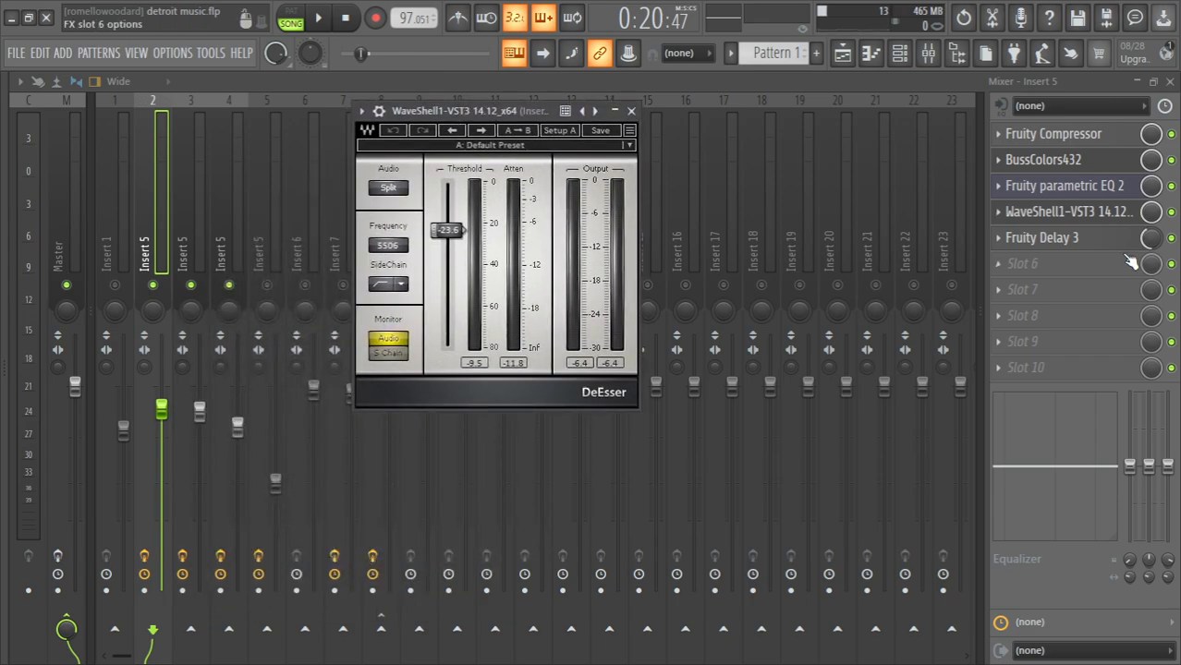
left_click(318, 17)
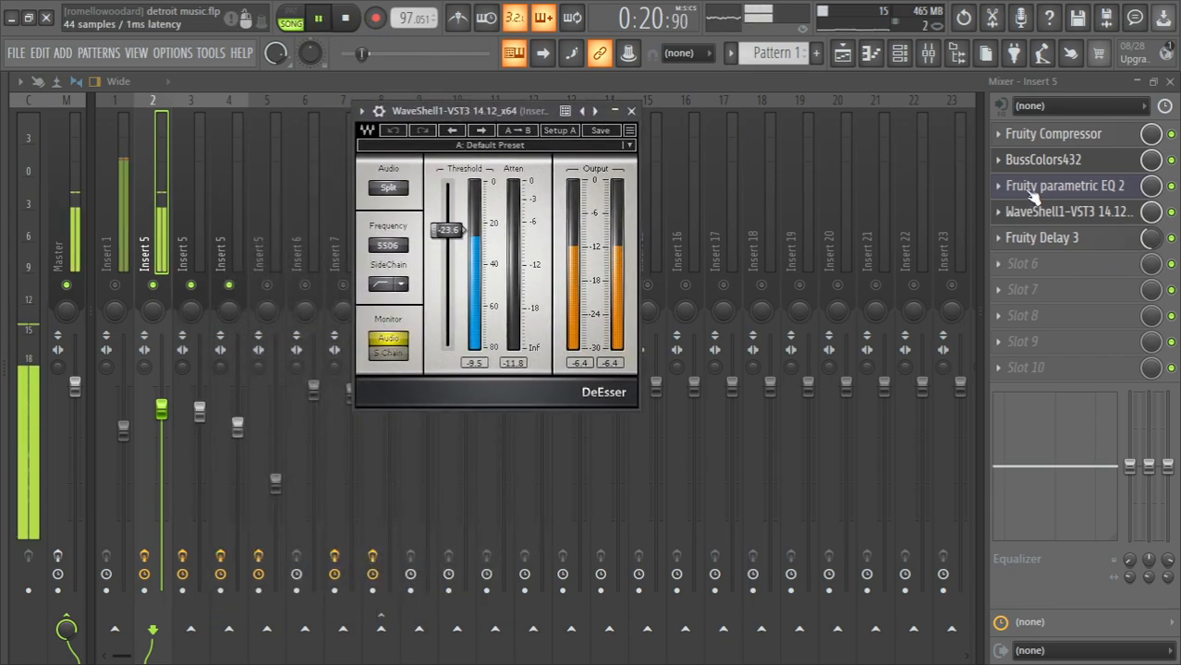
left_click(1132, 213)
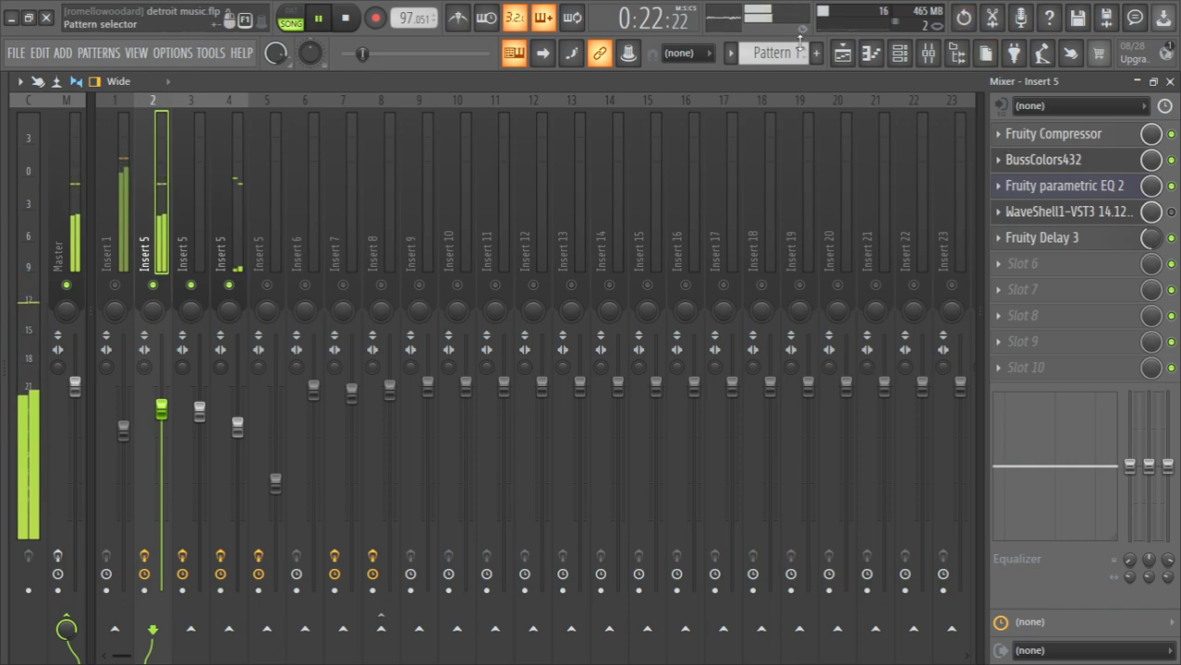
Extend the playlist's loop selection to the range 9:05:12 to 12:16:00 during playback and return to the mixer
left_click(841, 53)
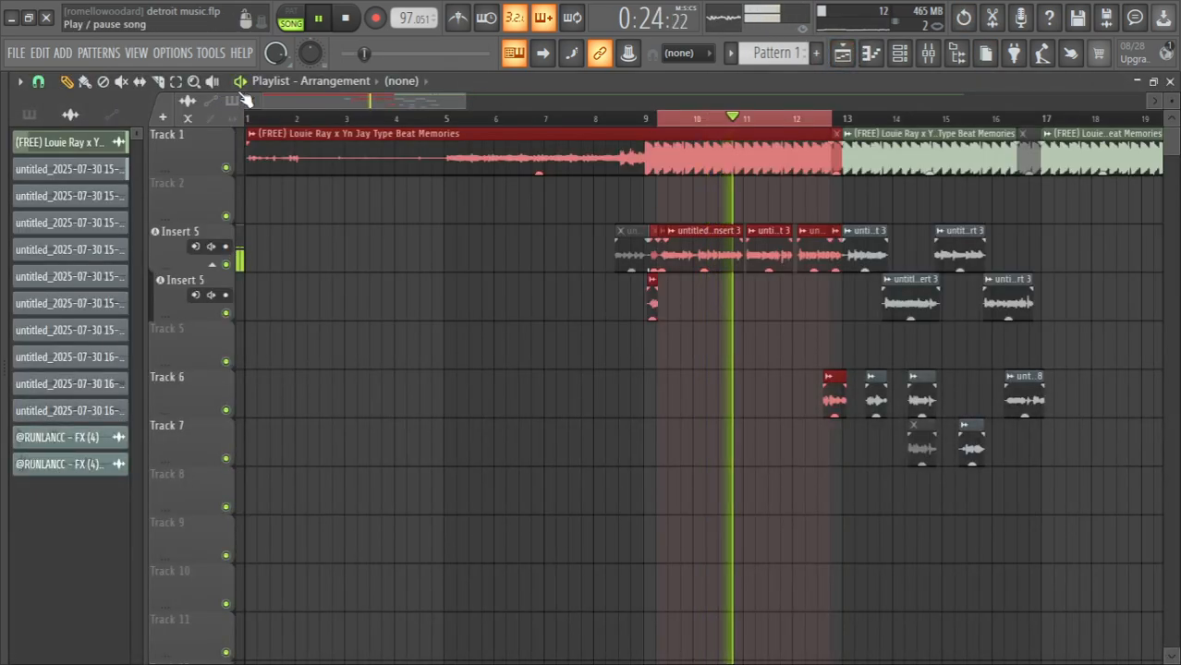
left_click_drag(267, 103, 370, 112)
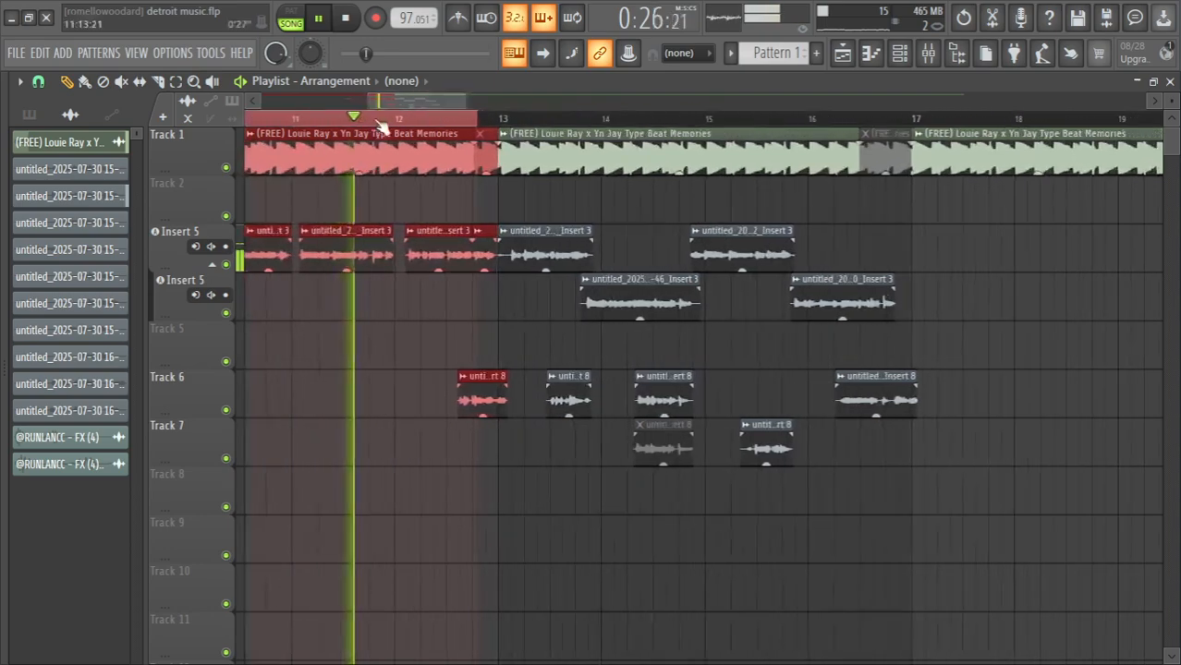
mouse_move(487, 124)
left_mouse_down()
mouse_move(502, 123)
mouse_move(493, 137)
left_mouse_up()
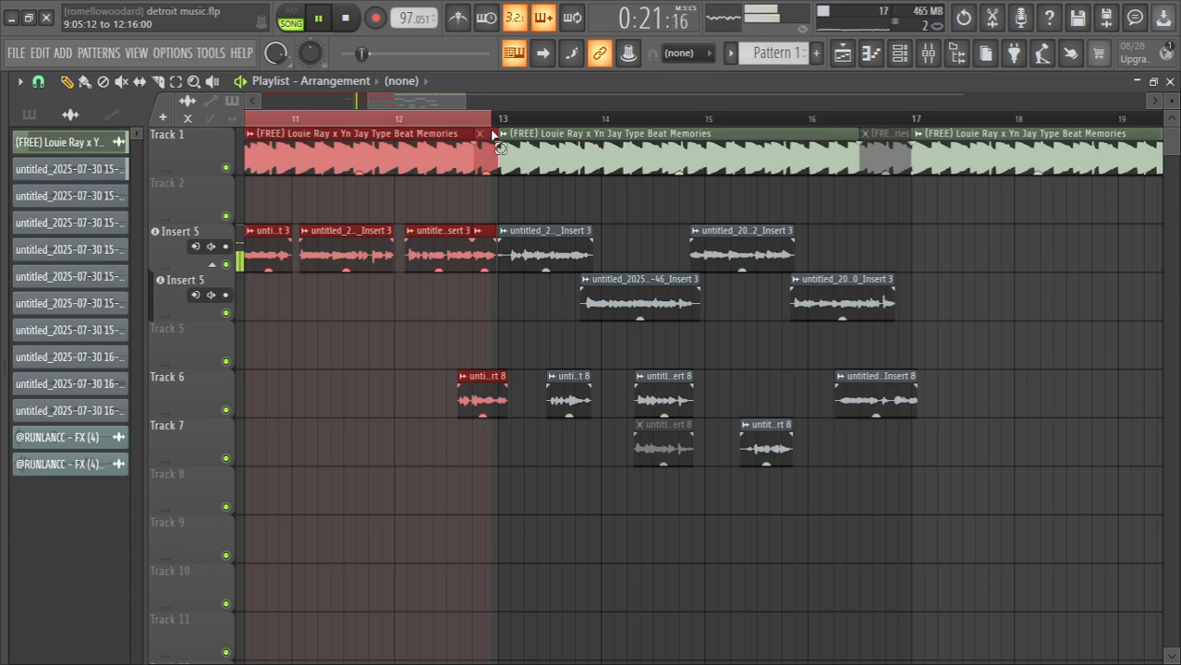
left_click(929, 55)
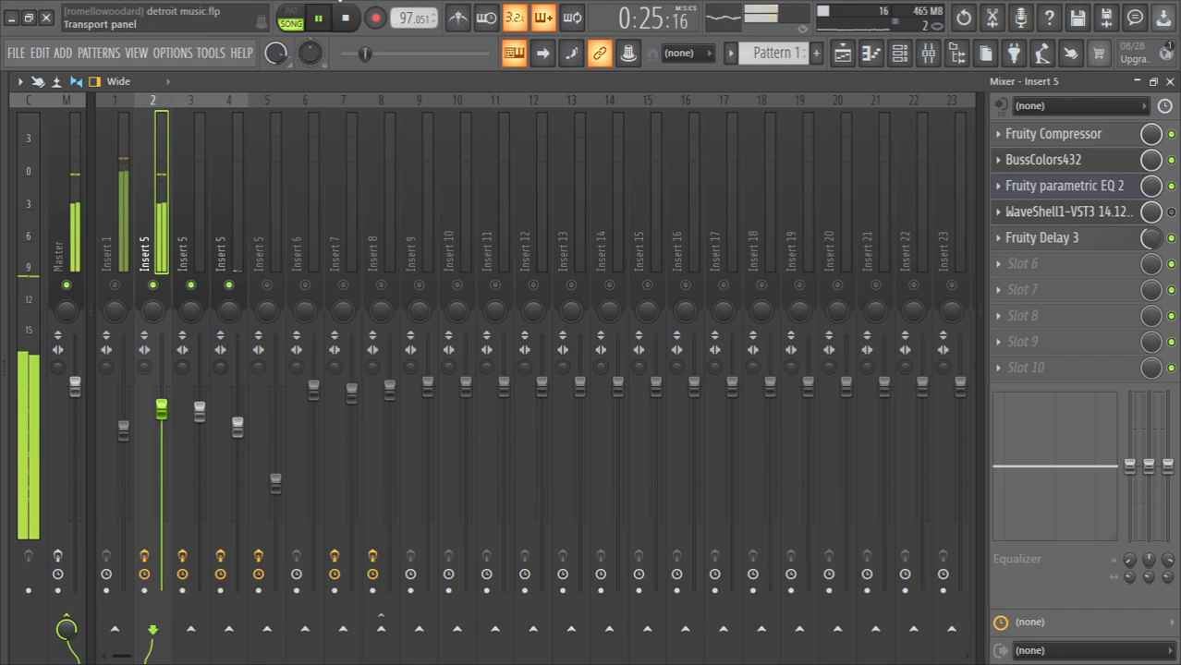
Stop playback, examine the DeEsser's audio, frequency and threshold settings on mixer track 2, and re-enable the effect
left_click(349, 17)
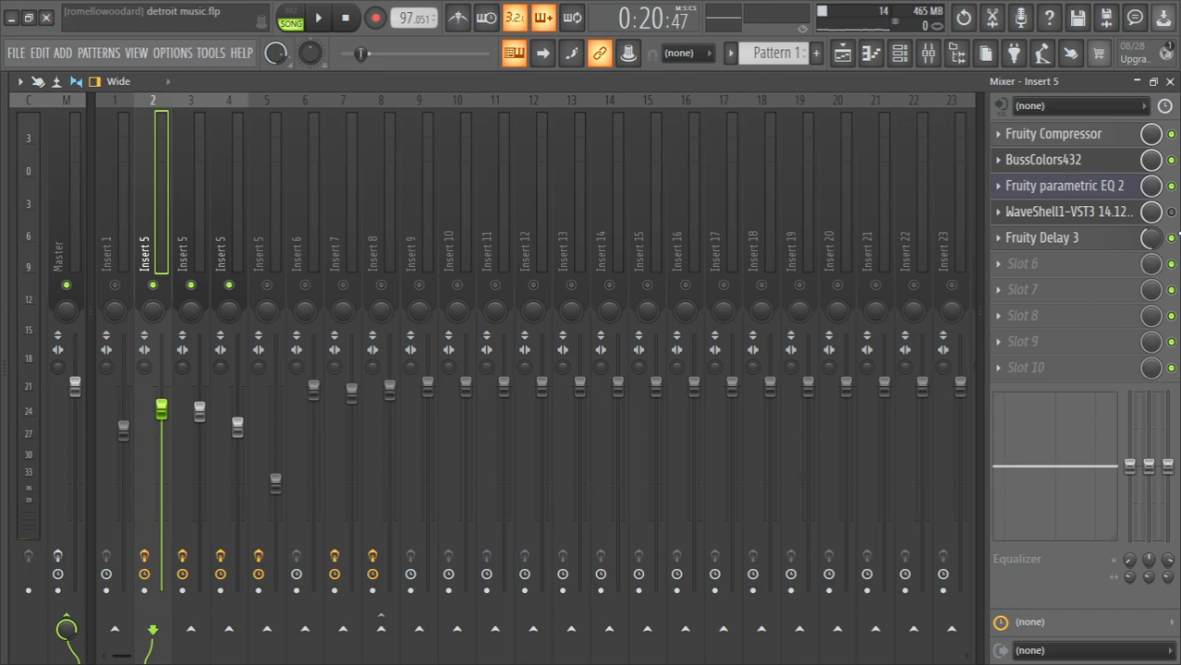
left_click(1063, 212)
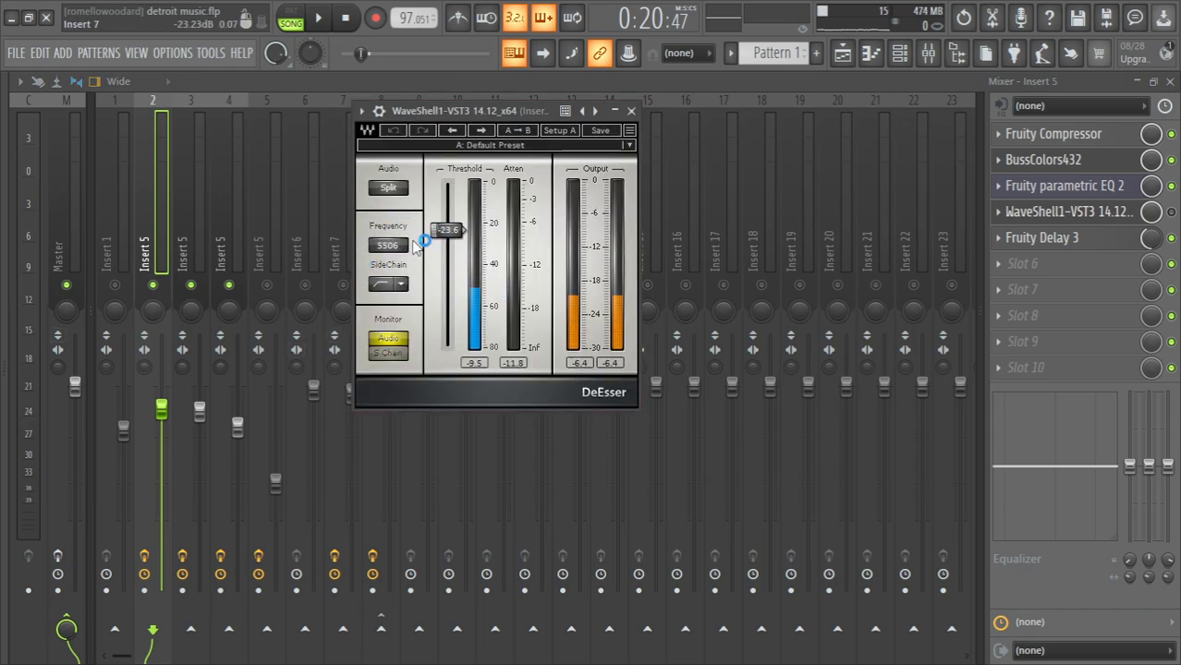
left_click(384, 194)
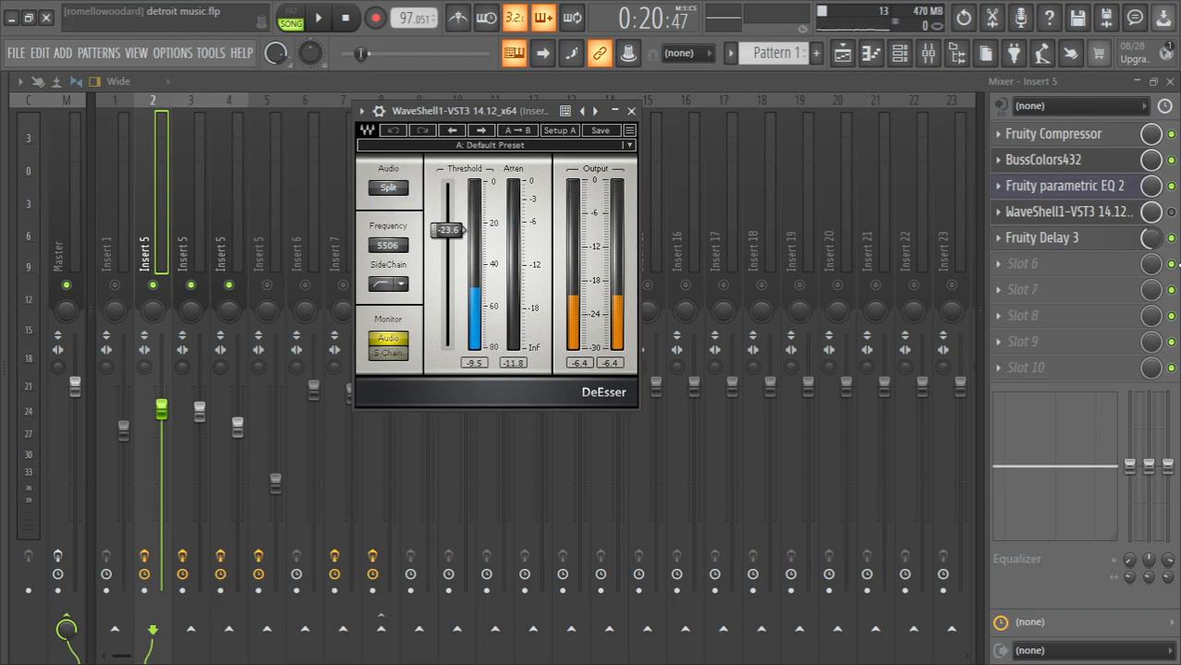
key("Escape")
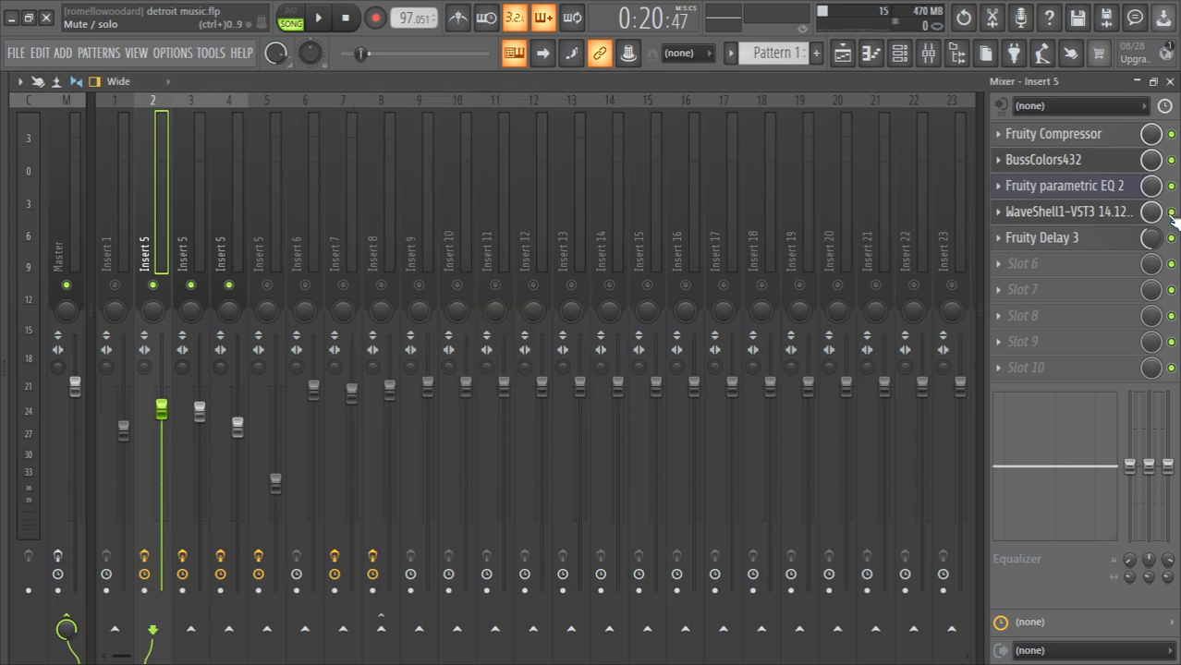
Examine the feedback level and output wet settings of Fruity Delay 3 on mixer track 2, and close the plugin
left_click(1066, 246)
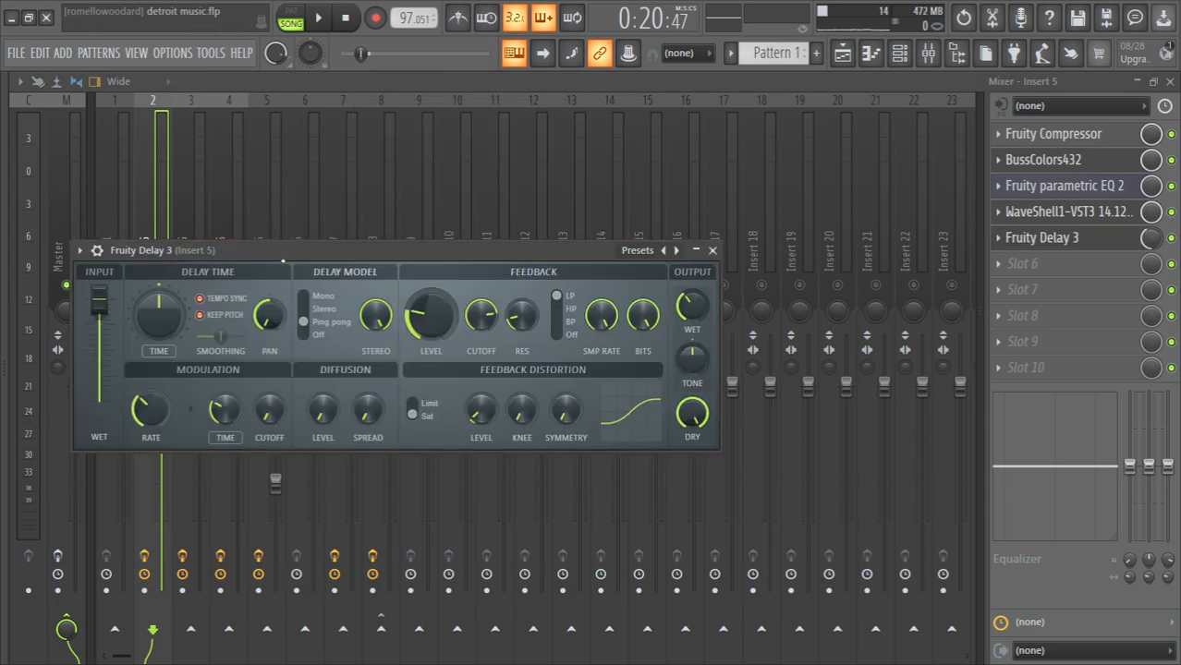
left_click_drag(243, 227, 319, 226)
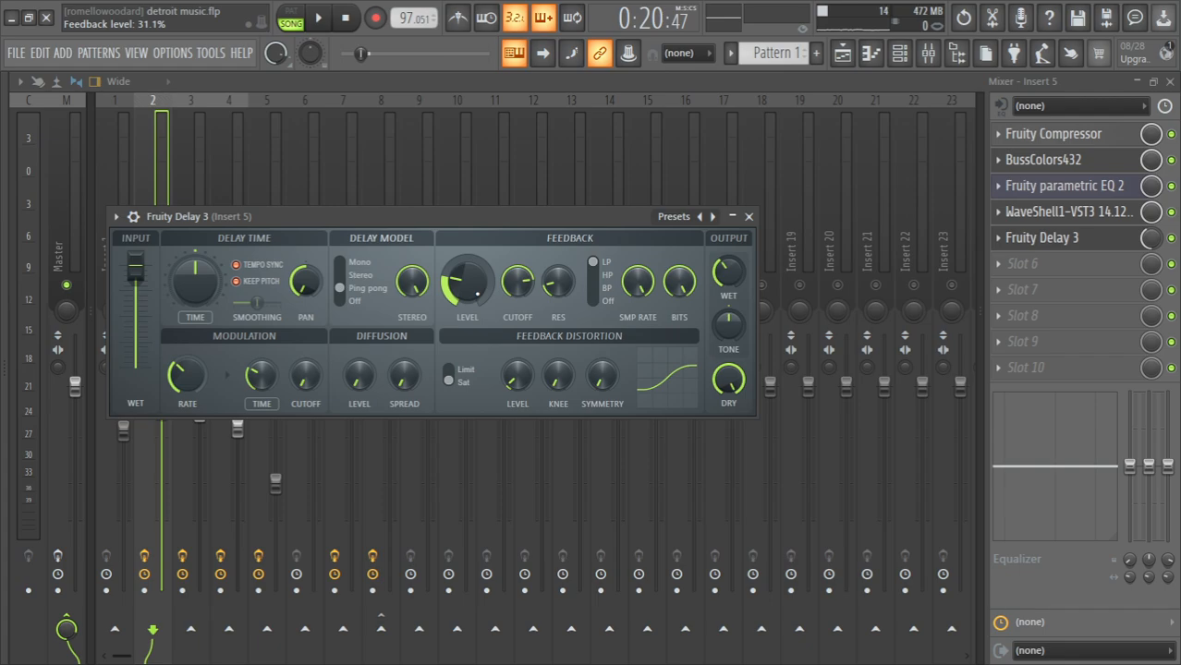
left_click(1067, 238)
left_click(1067, 238)
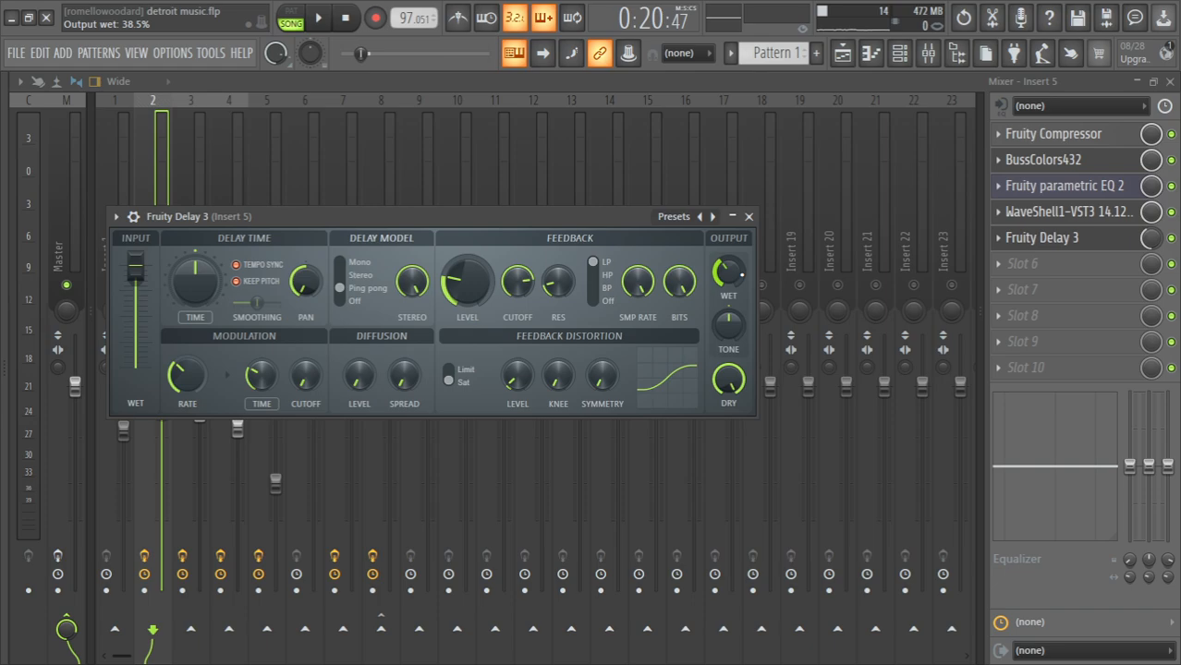
left_click(748, 216)
Review the effect chains of mixer tracks 3, 5 and 4, including the DeEsser on track 3
left_click(202, 265)
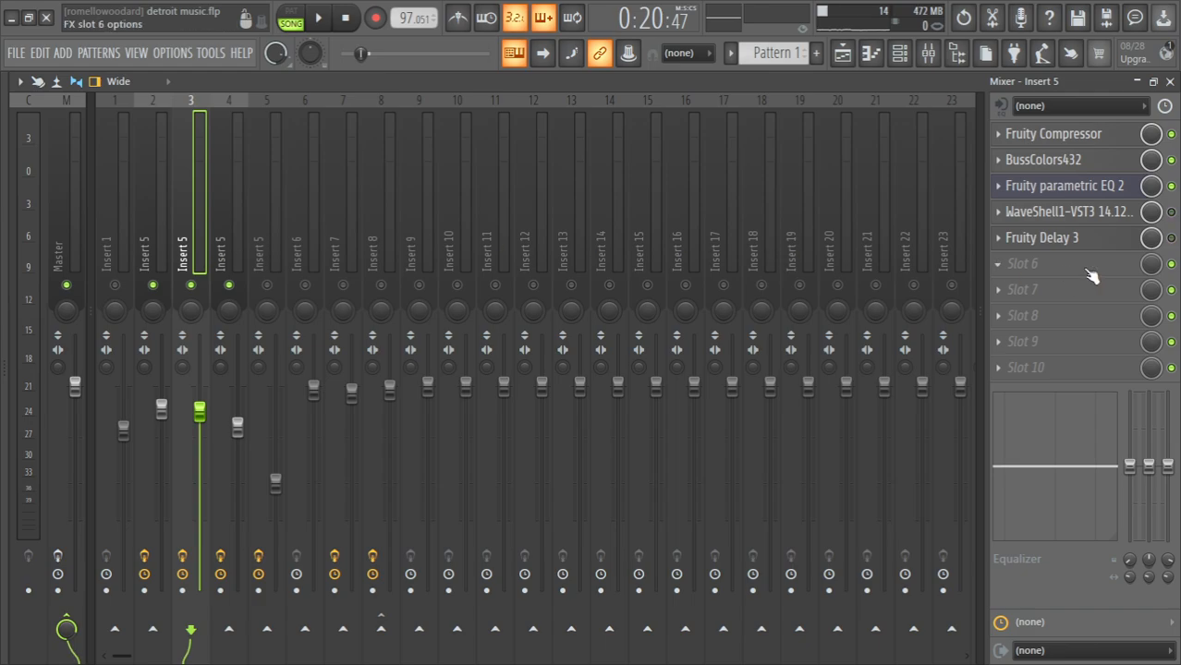
left_click(1065, 218)
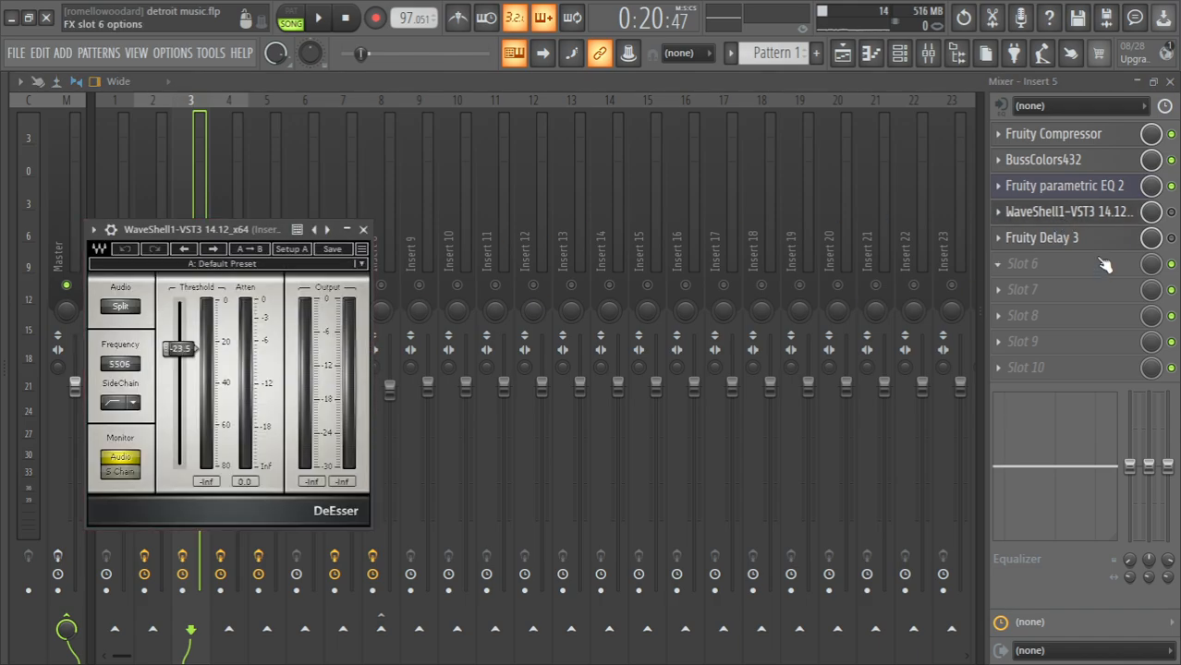
left_click(248, 141)
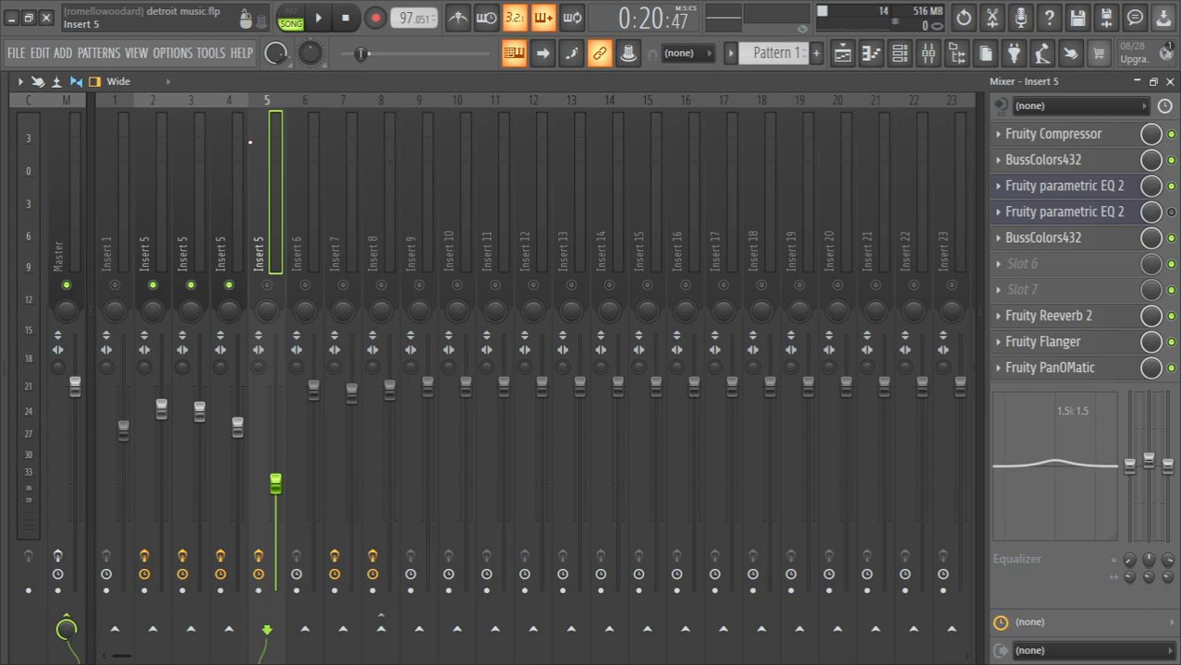
left_click(238, 149)
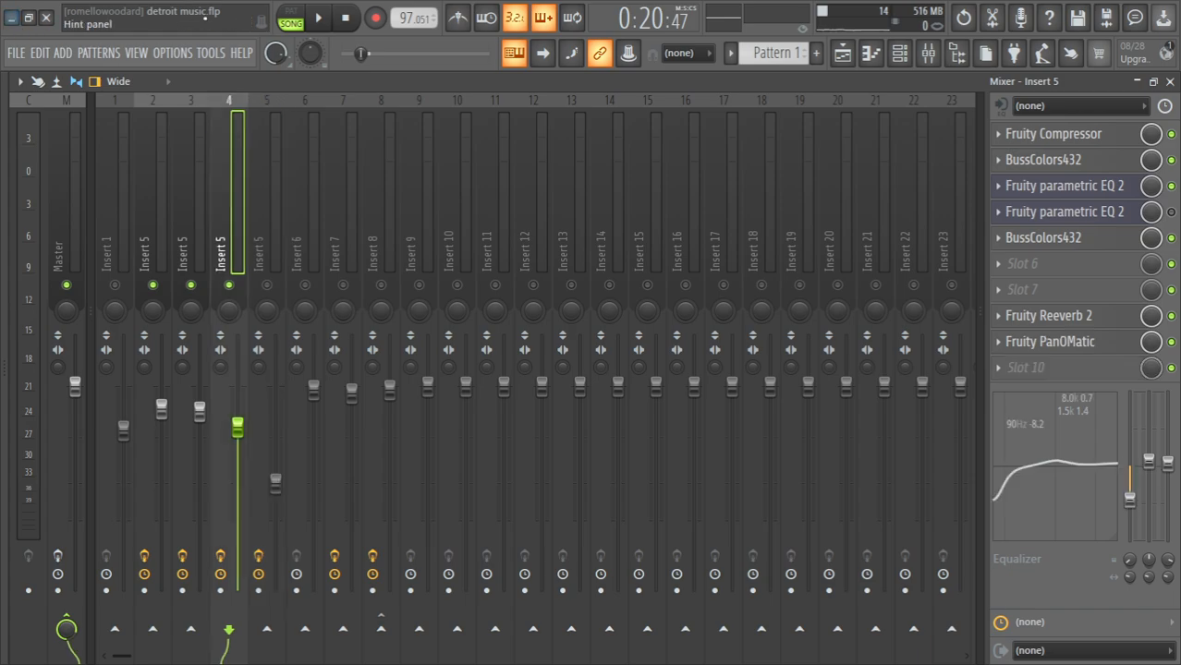
Mute the upper Insert 5 playlist track and loop playback from bar 12 to just past bar 13
left_click(842, 53)
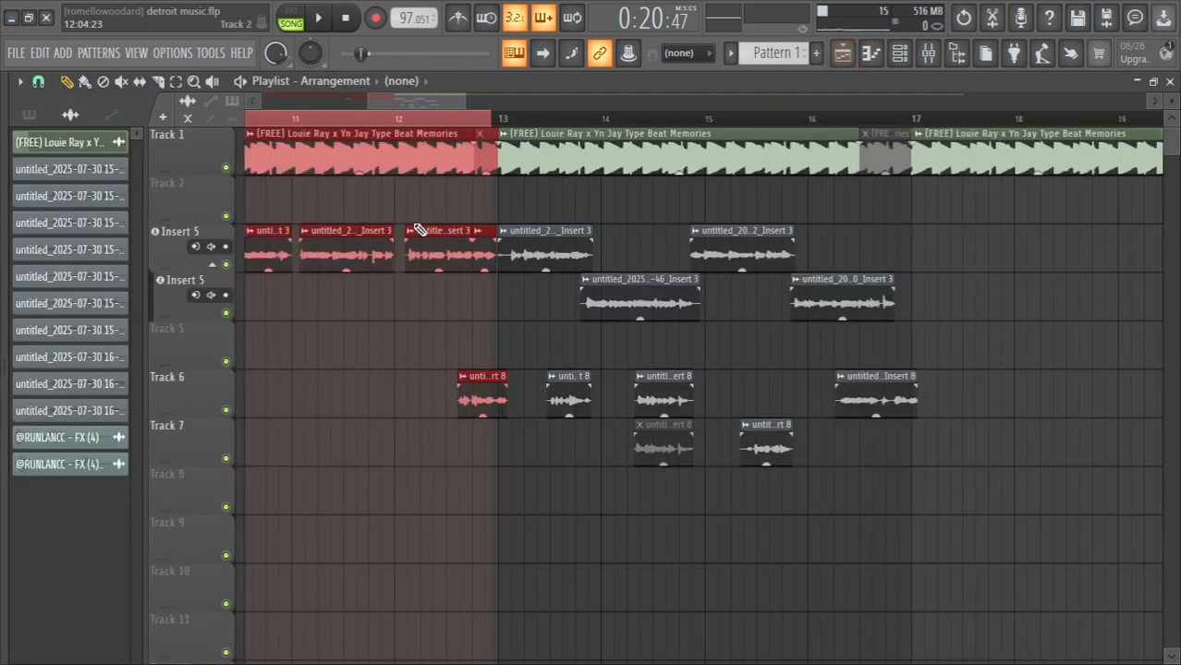
left_click(225, 265)
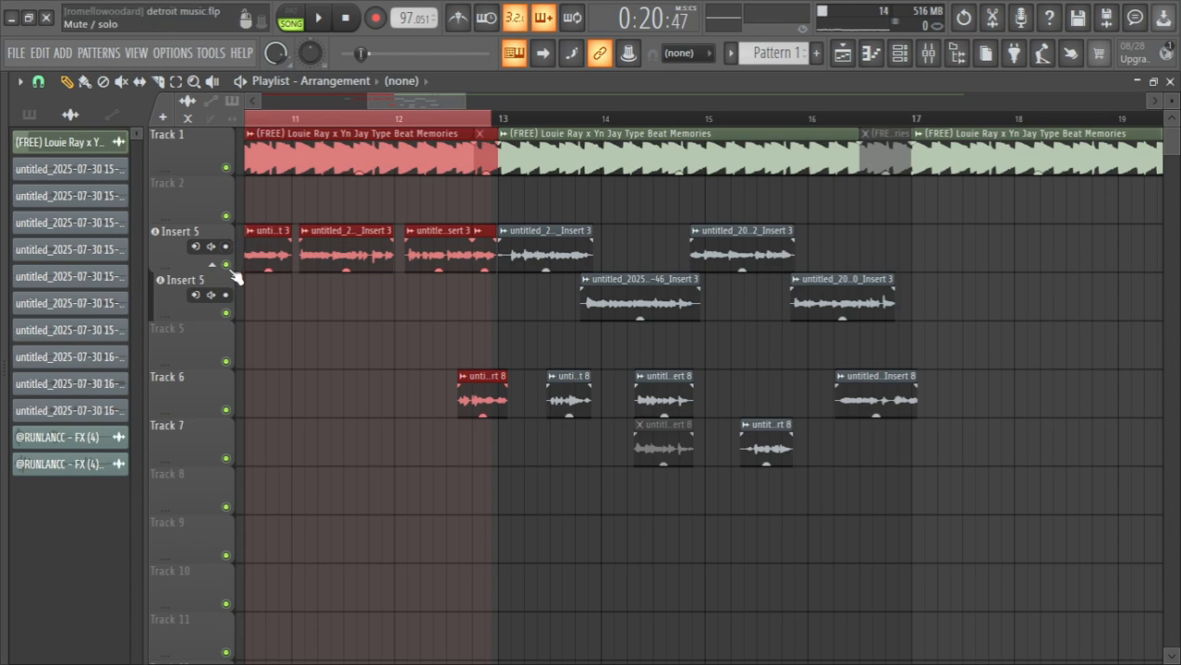
left_click(410, 120)
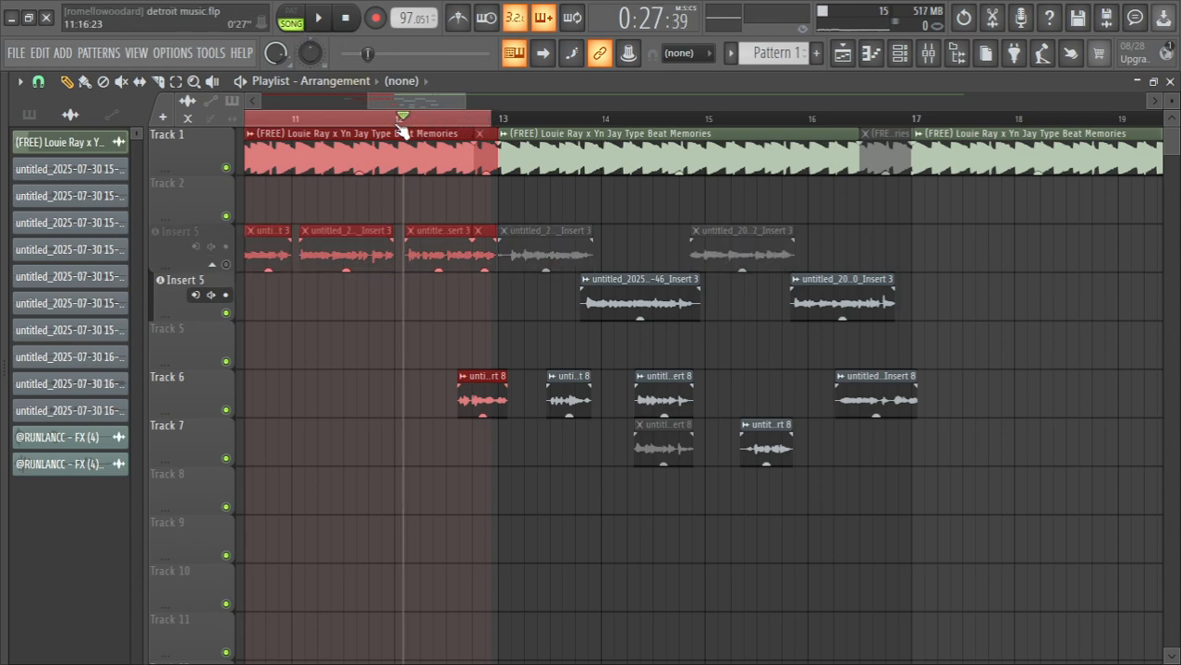
left_click_drag(399, 119, 509, 117)
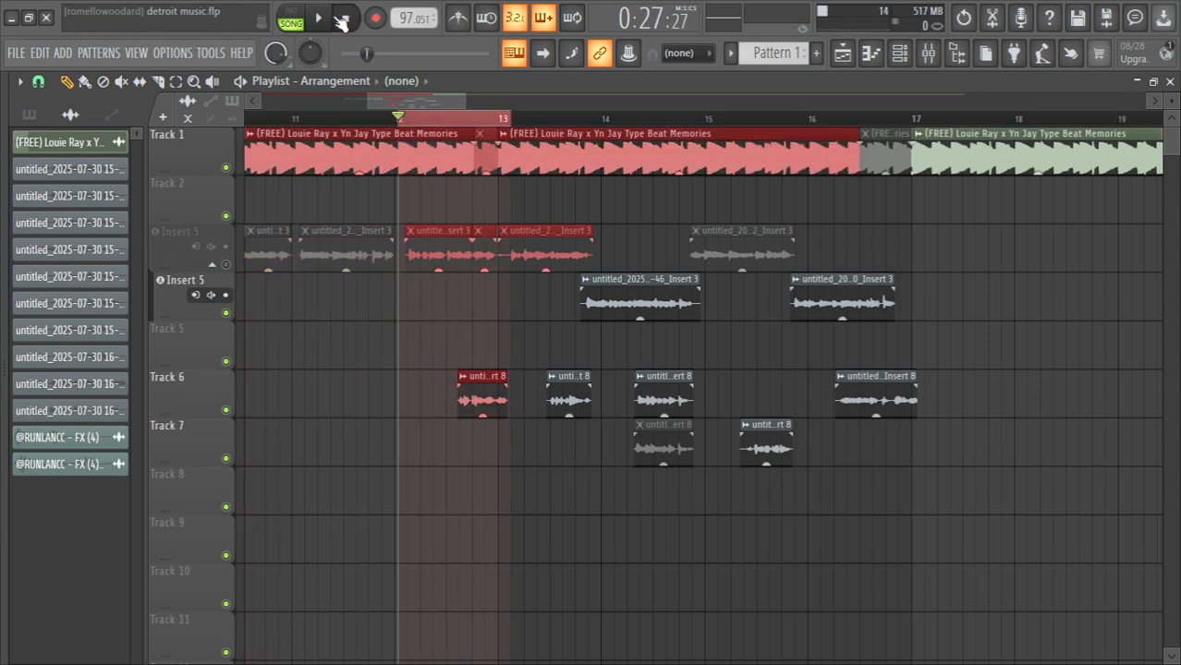
key("space")
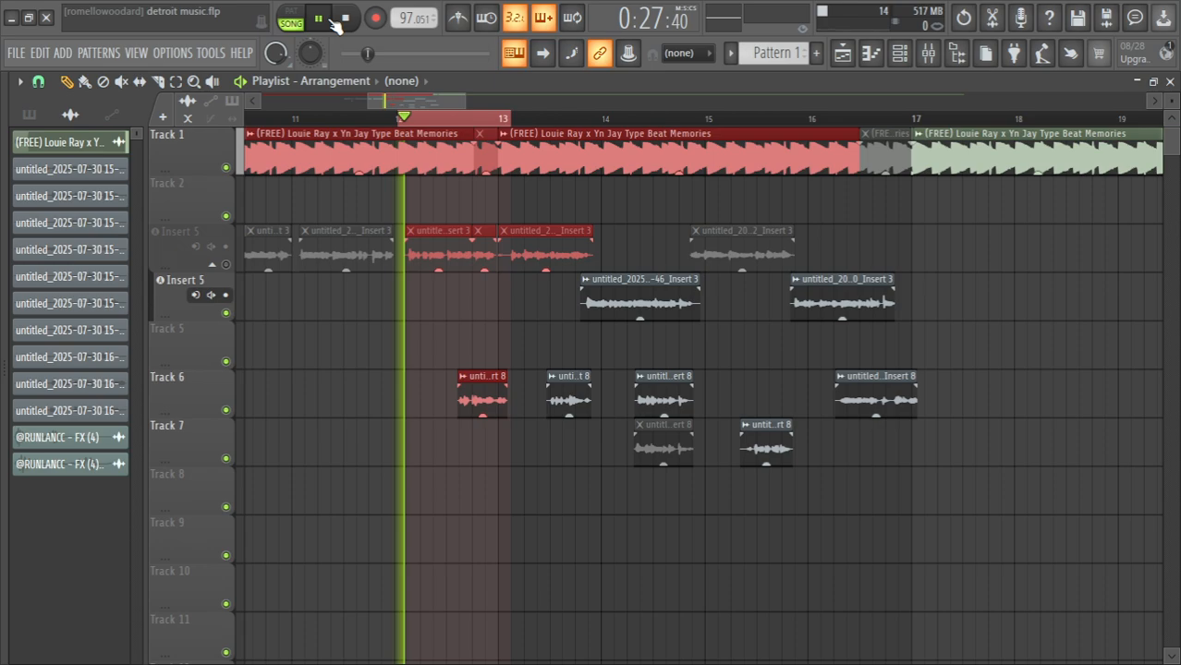
Examine the Fruity Compressor settings on mixer track 4 while the loop plays, and stop playback
left_click(931, 54)
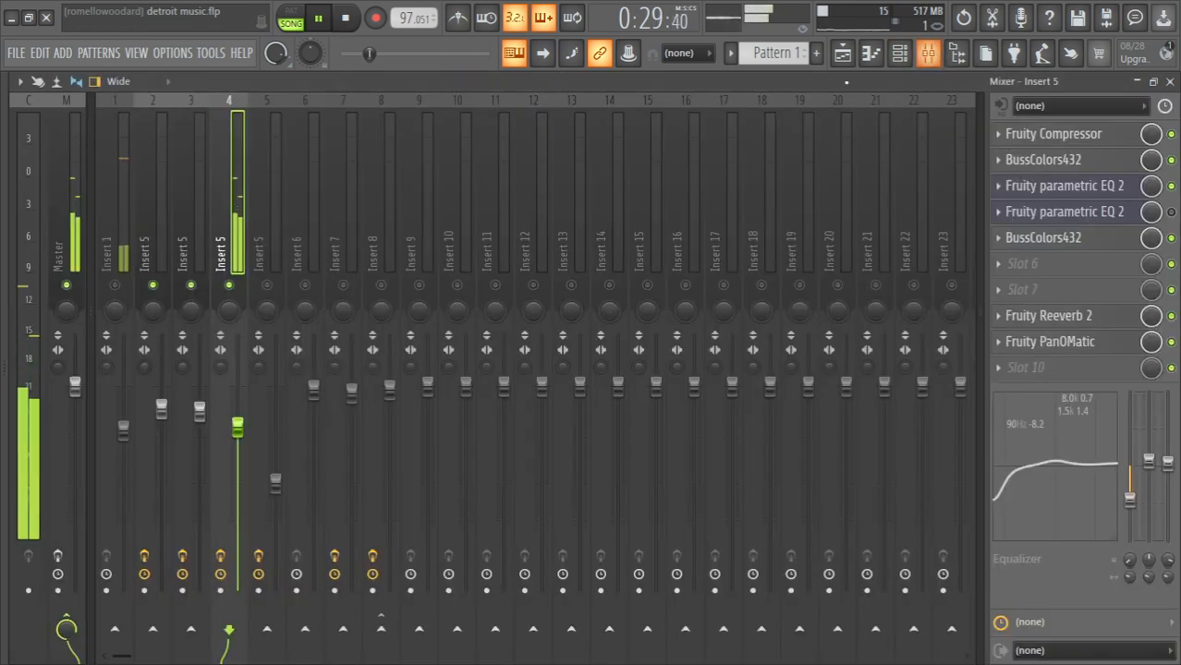
left_click(1095, 136)
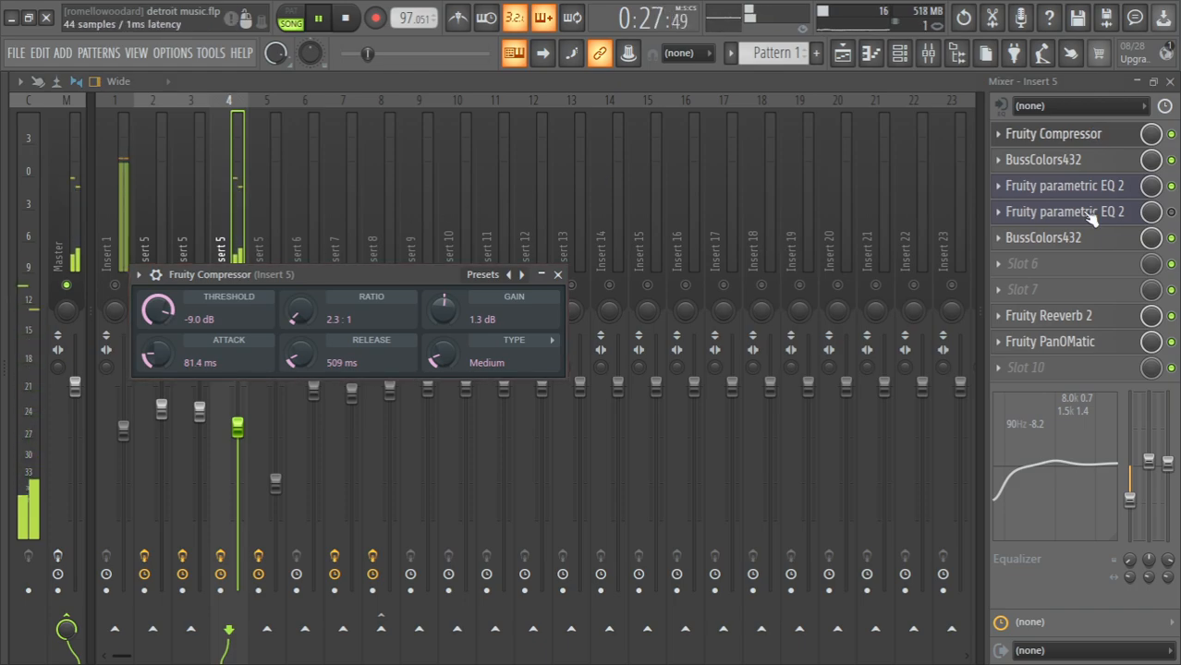
left_click(341, 27)
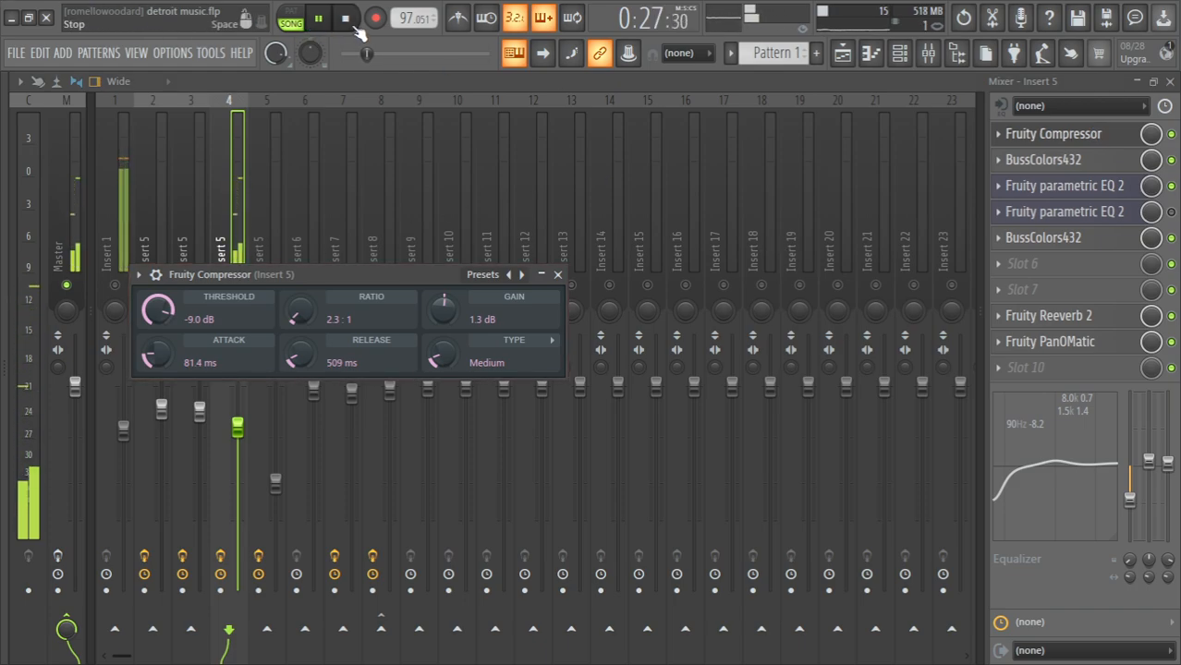
Examine the compressor, the first BussColors432 and the Fruity parametric EQ 2 curve on mixer track 4
left_click(1088, 244)
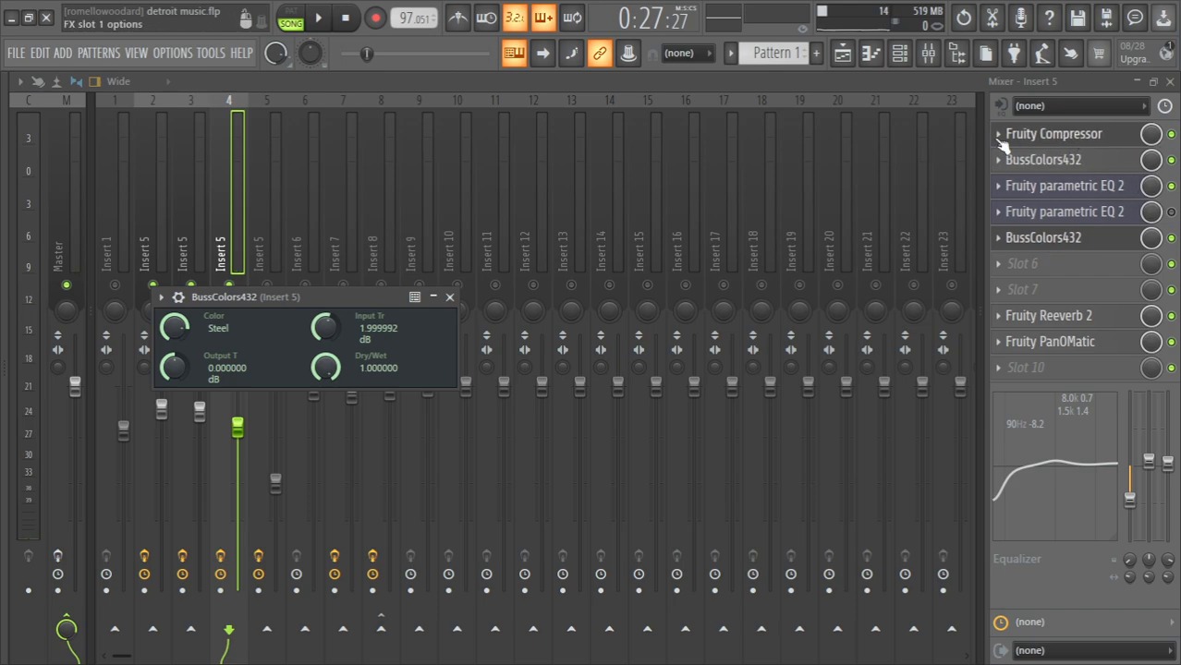
left_click(1098, 134)
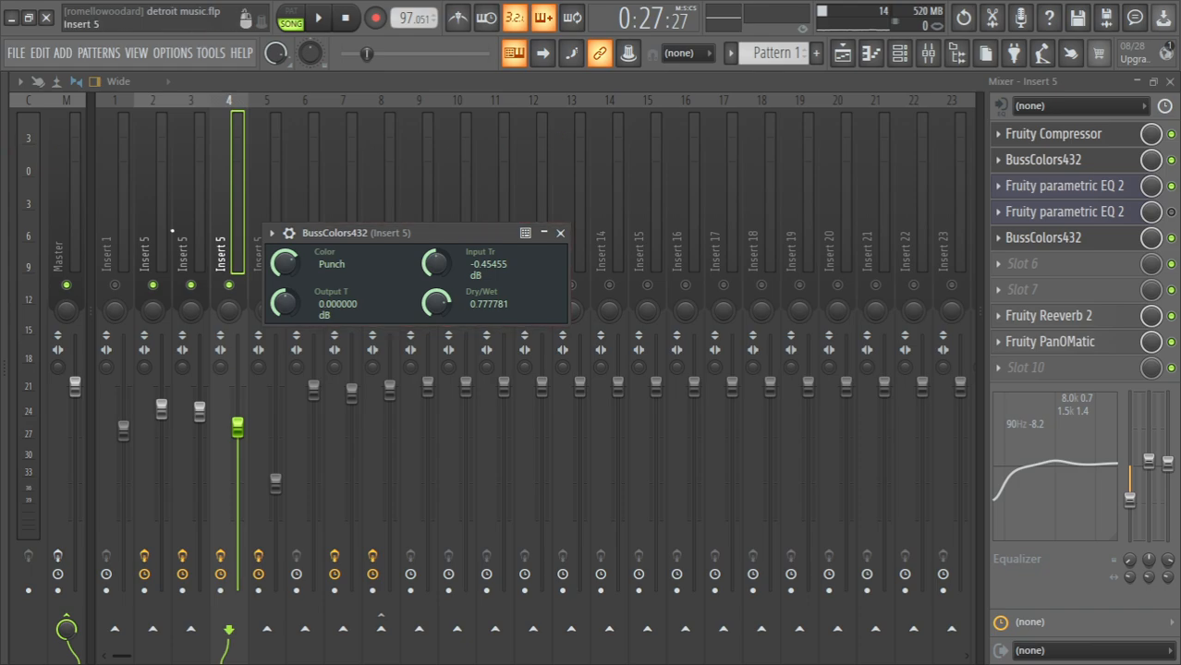
left_click(1104, 212)
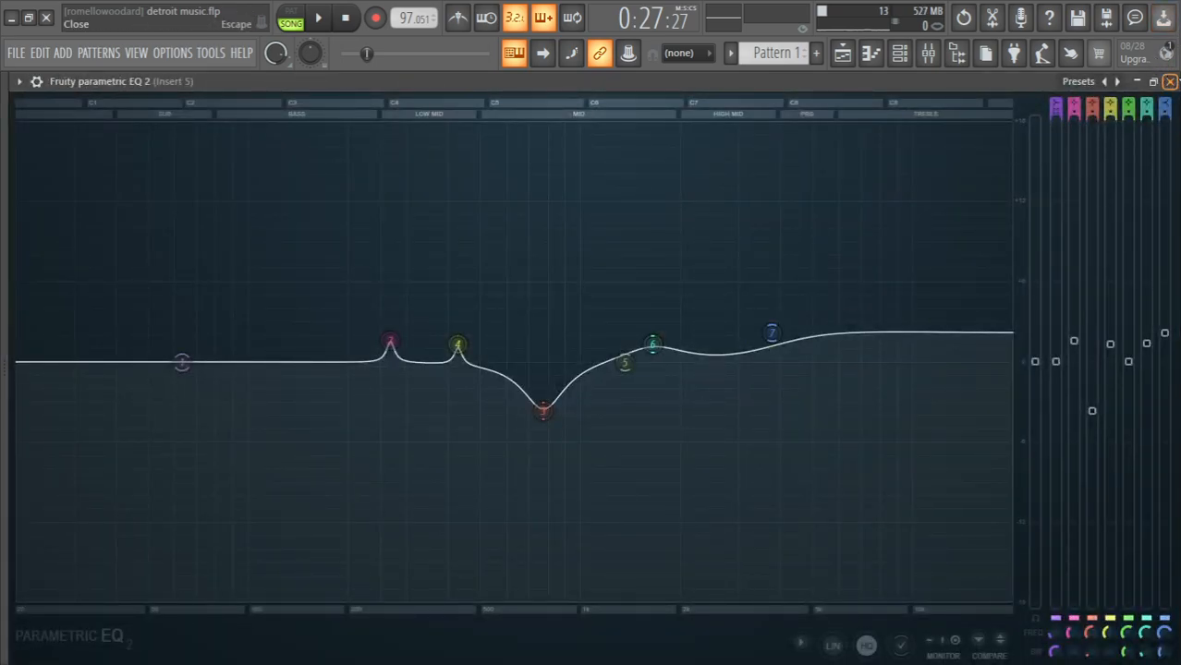
left_click(1171, 81)
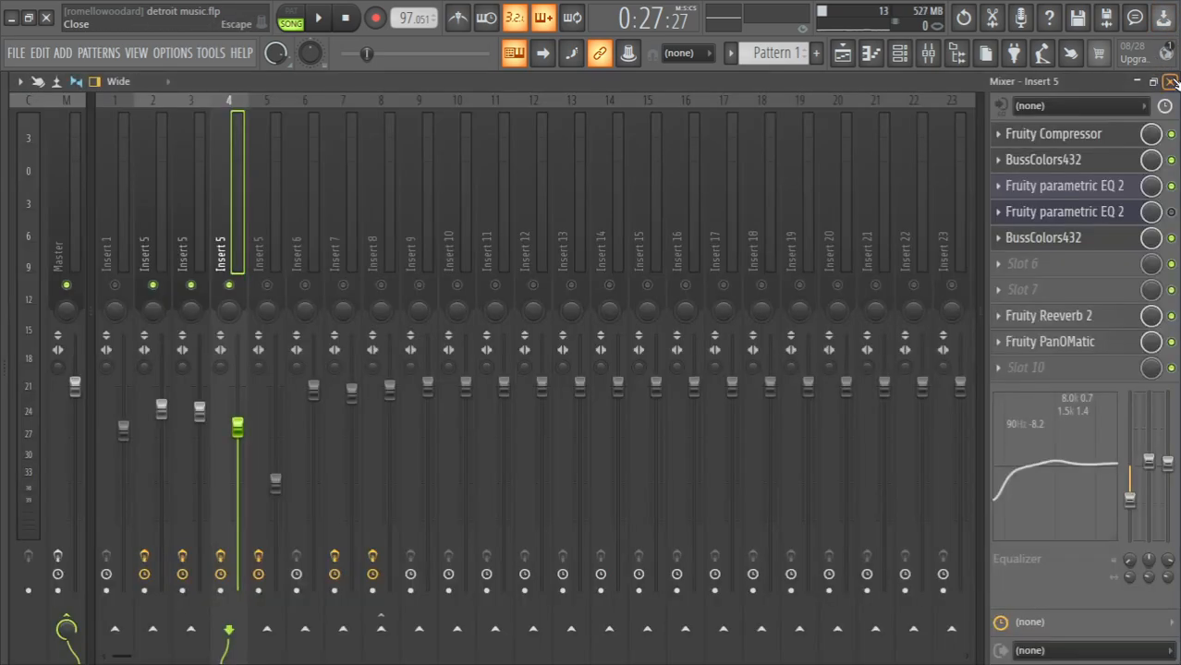
Examine the second BussColors432's color, input, output and dry/wet settings on mixer track 4, and open Fruity Reeverb 2
left_click(1099, 244)
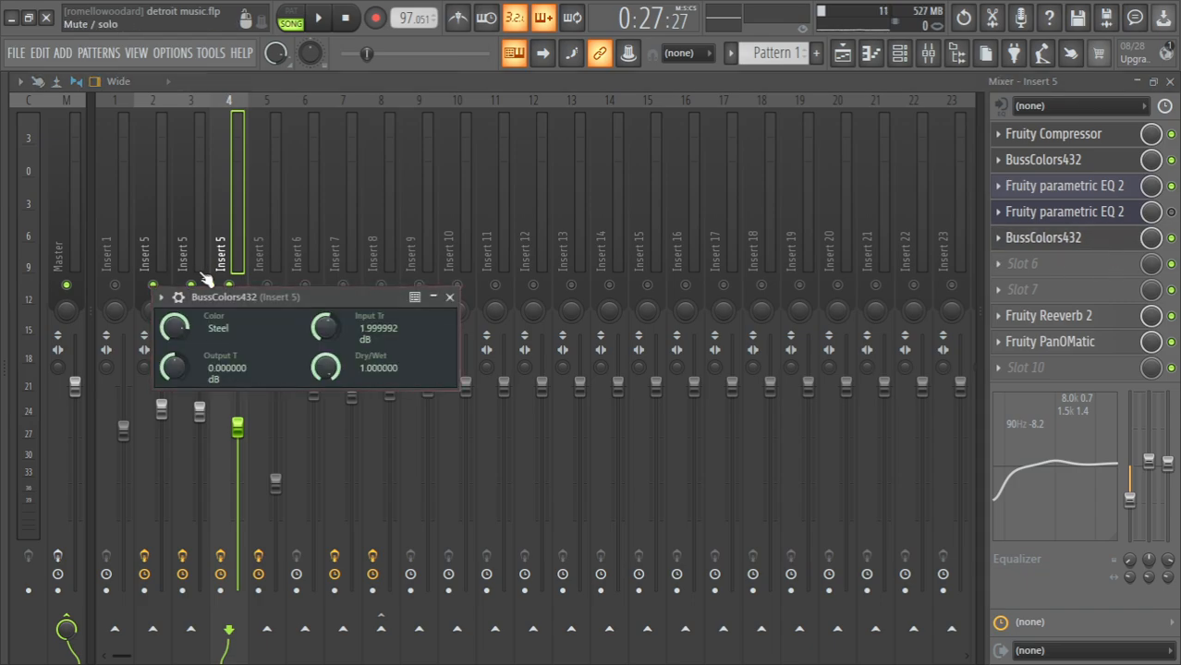
left_click_drag(311, 295, 409, 276)
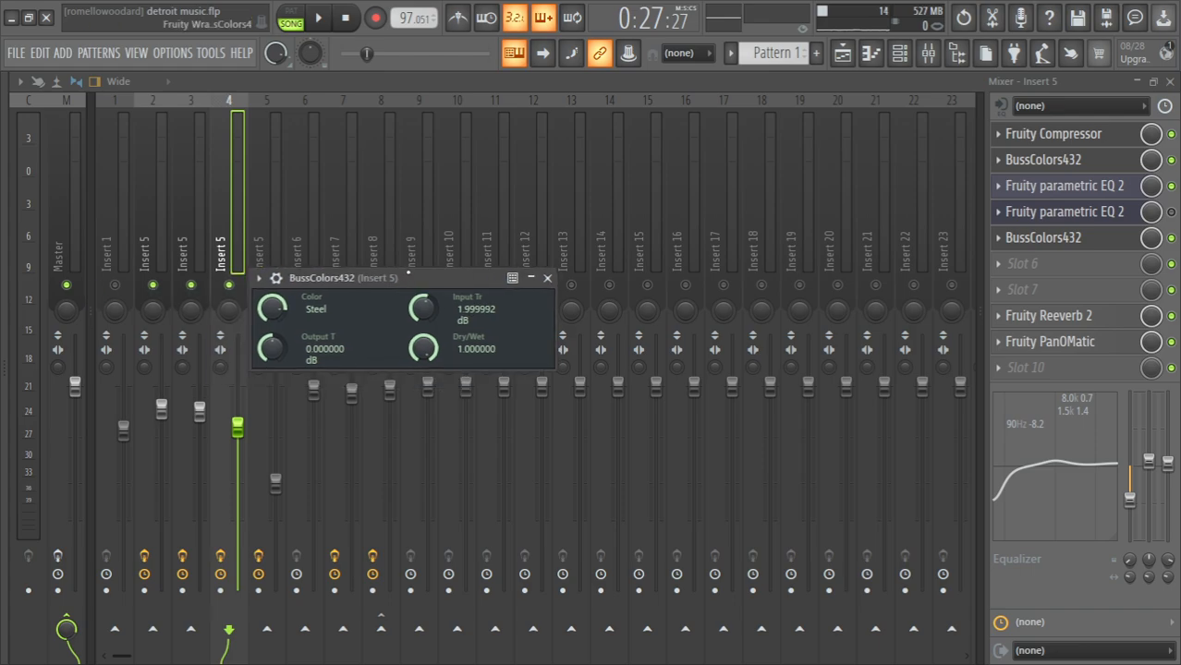
left_click(1049, 317)
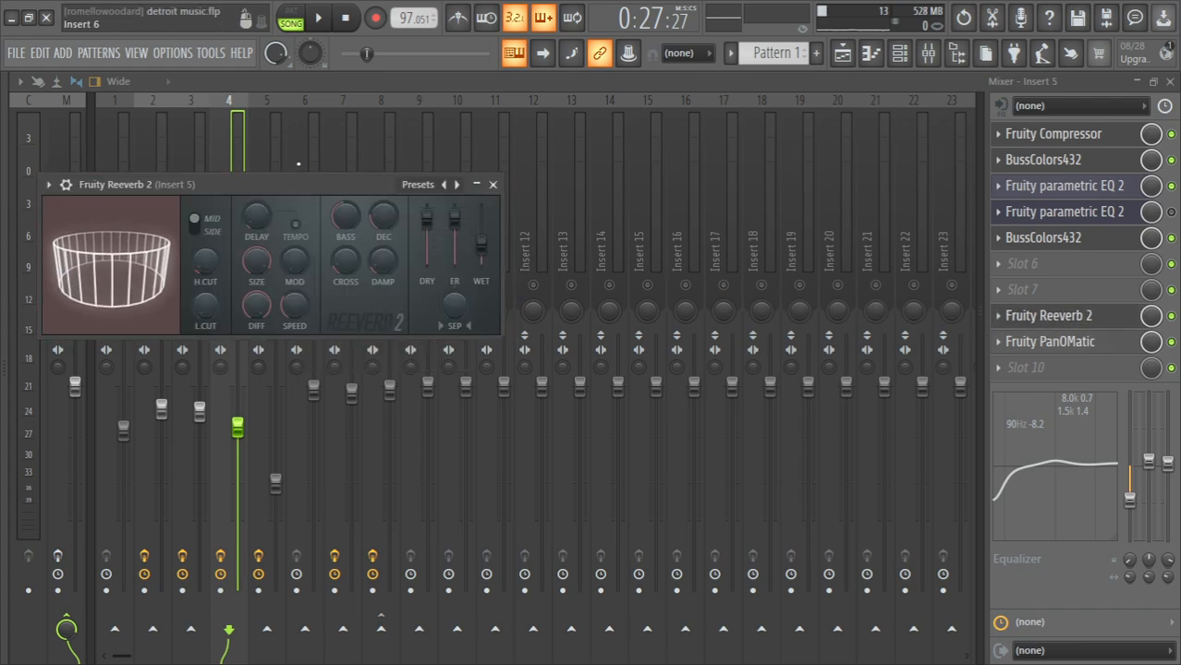
Bypass Fruity Reeverb 2 on mixer track 4 and audition the loop without the reverb, then stop playback
left_click_drag(277, 184, 482, 185)
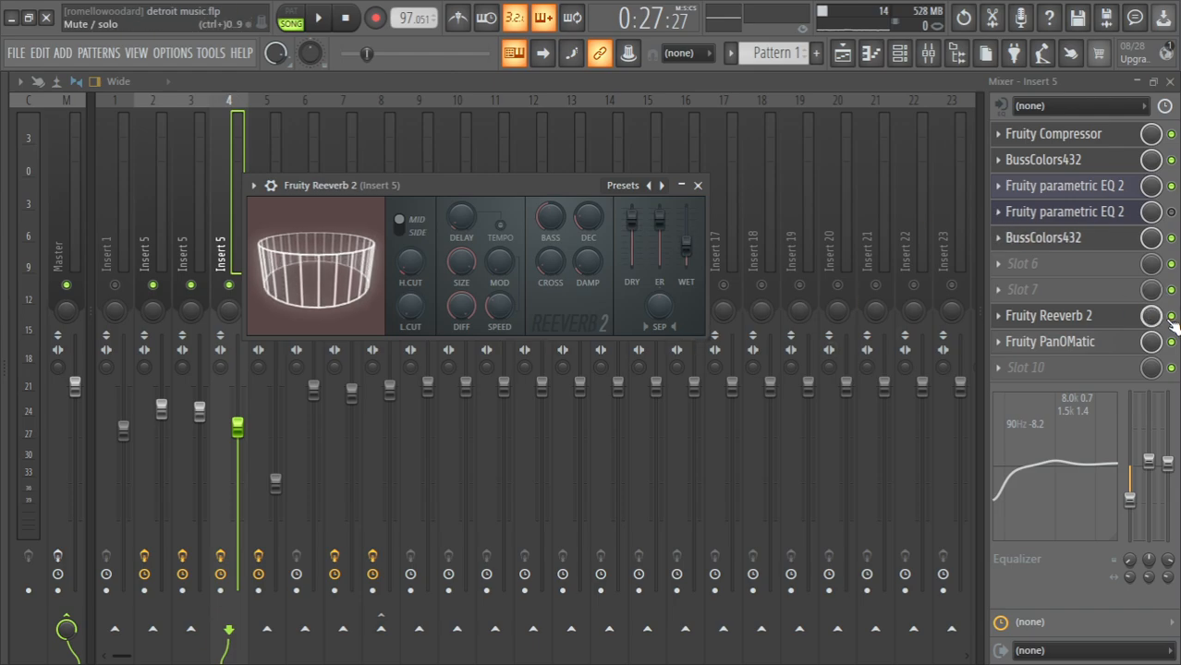
left_click(1172, 317)
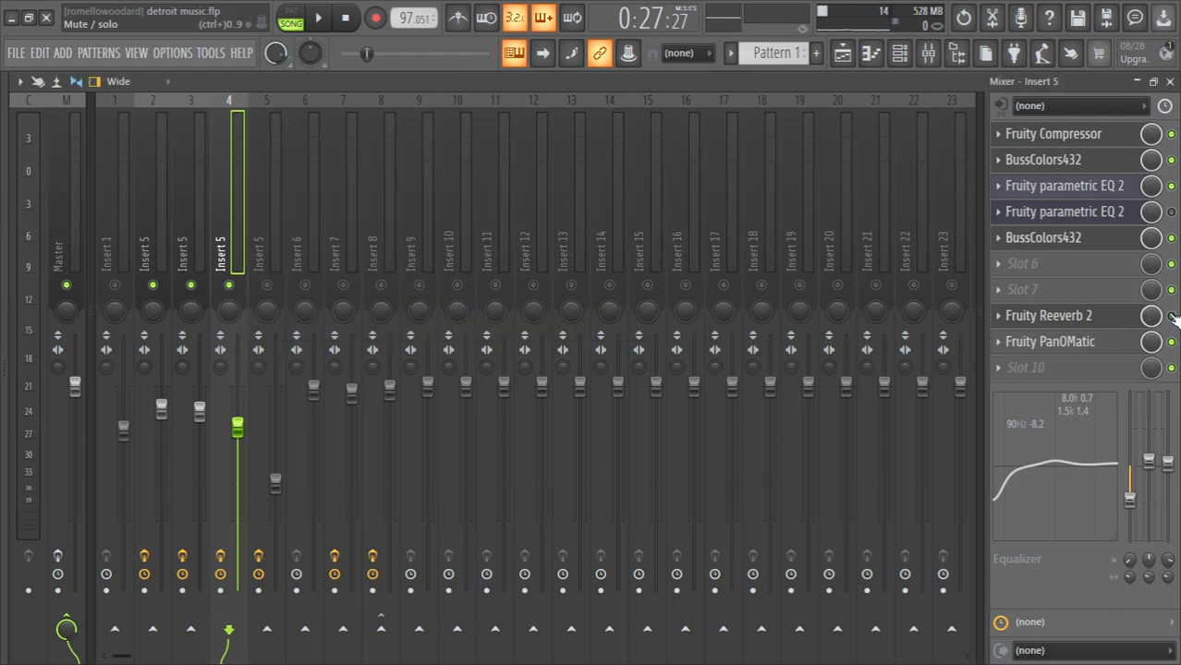
left_click(334, 17)
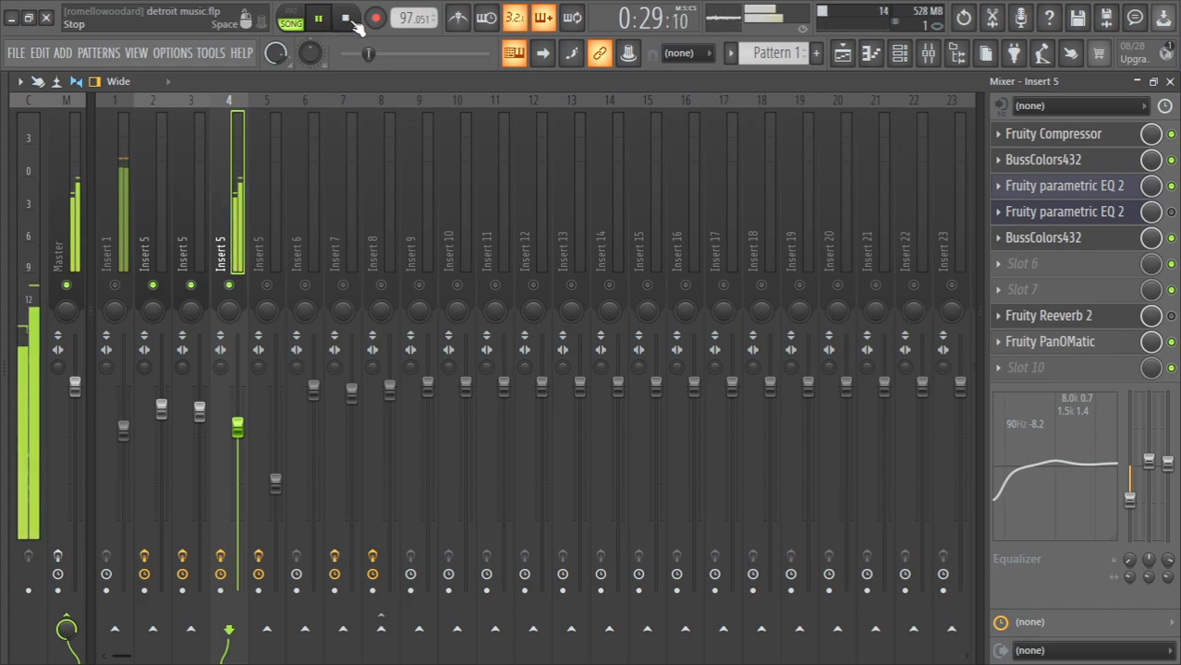
left_click(352, 22)
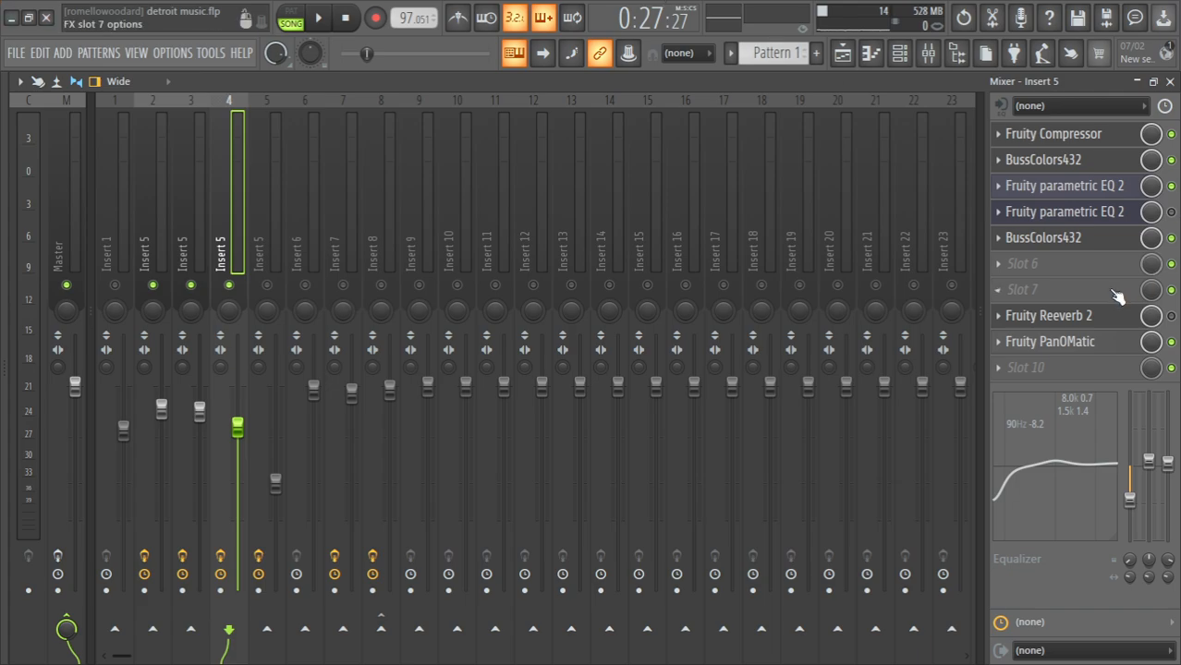
Examine the Fruity PanOMatic settings on mixer track 4 while the loop plays, then stop playback and close the effect
left_click(1075, 342)
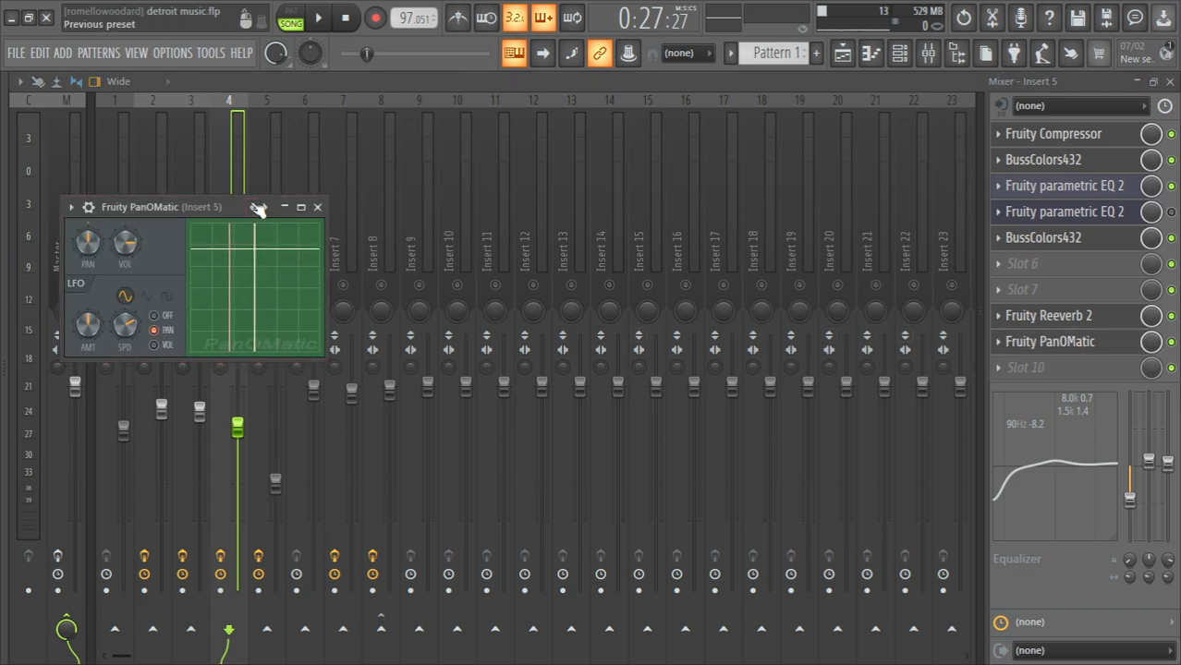
left_click(318, 18)
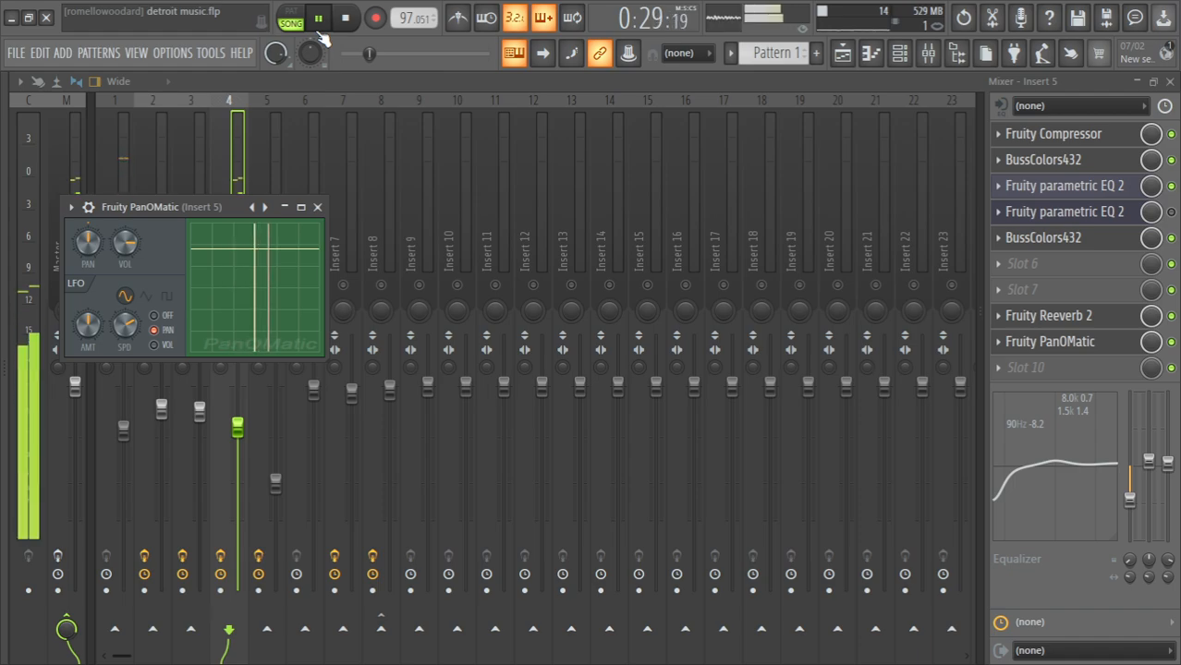
left_click(358, 17)
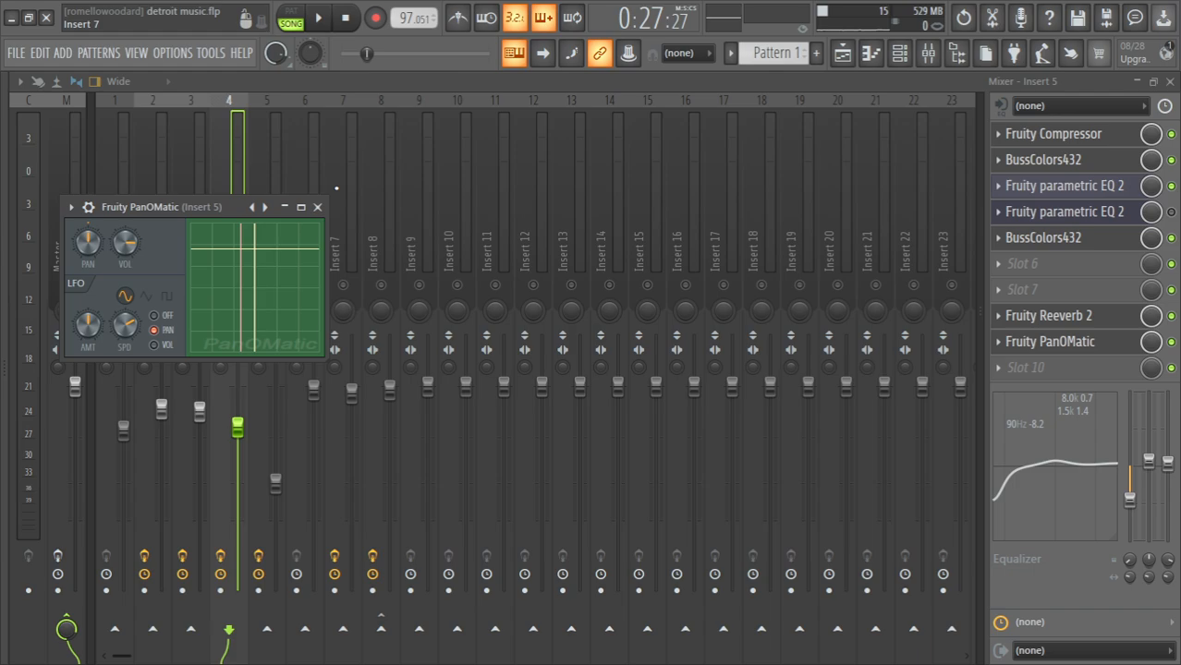
left_click(317, 207)
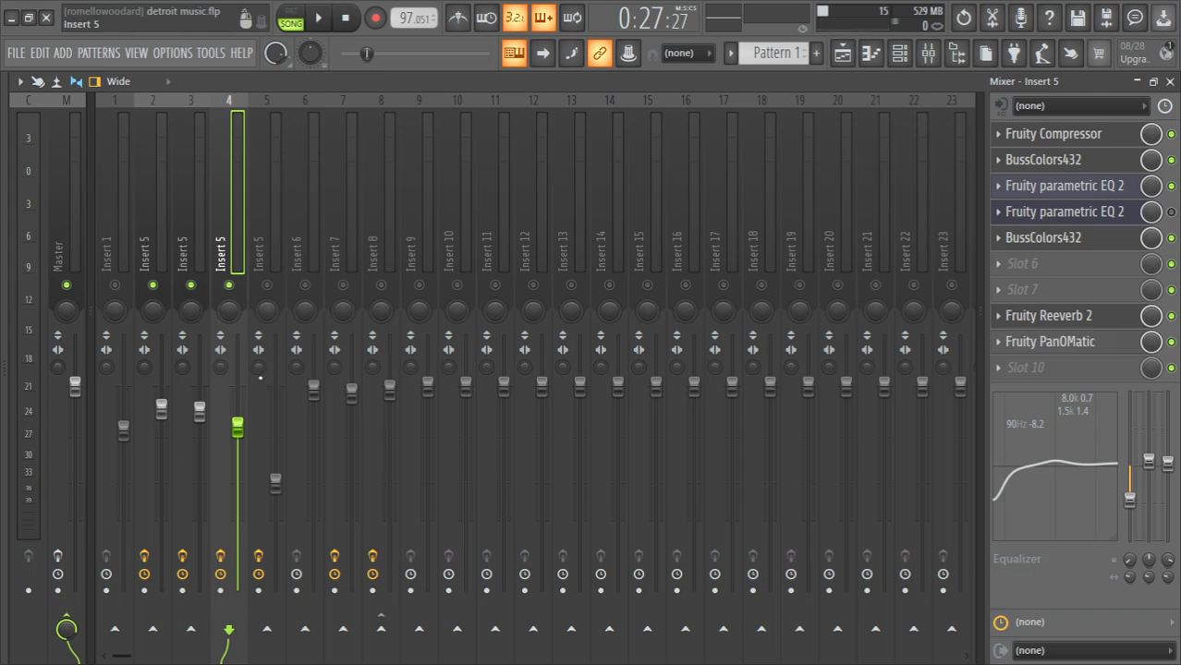
Audition the loop with mixer track 5 selected, and check the looped clips in the playlist
left_click(267, 231)
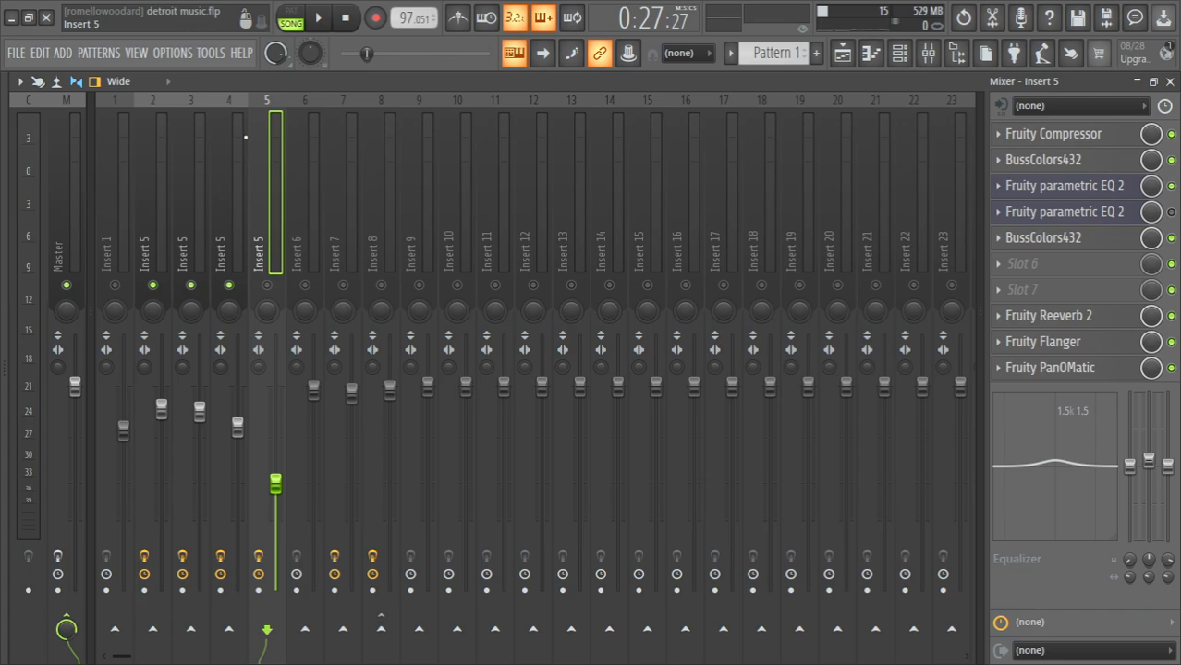
left_click(322, 20)
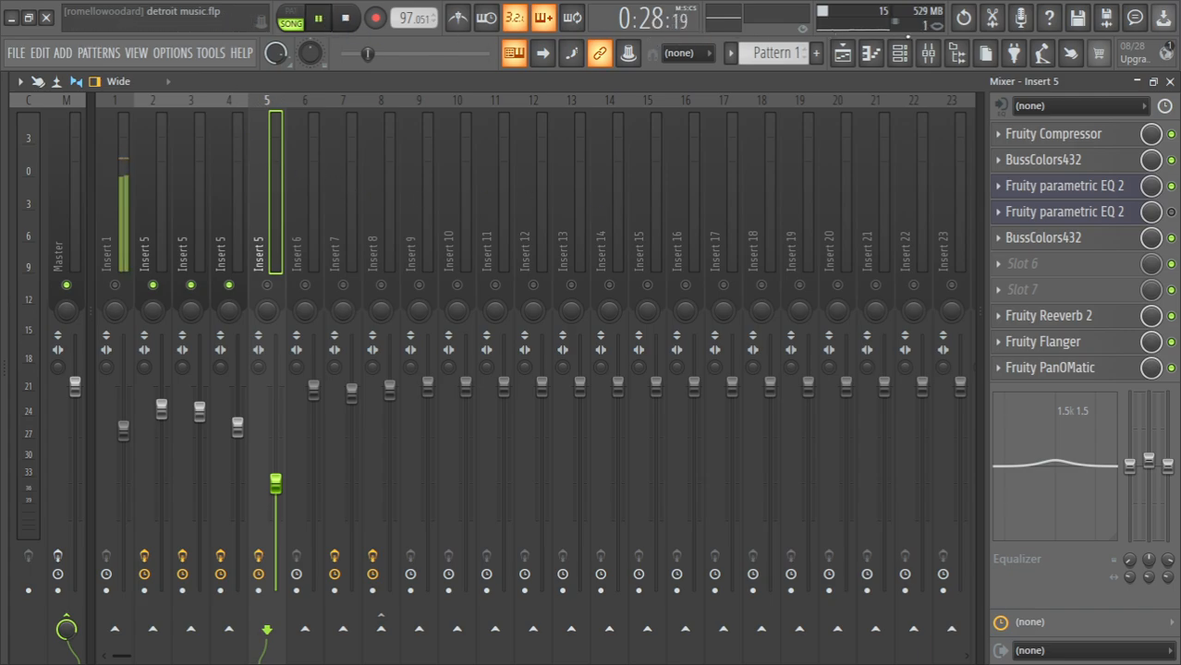
left_click(842, 52)
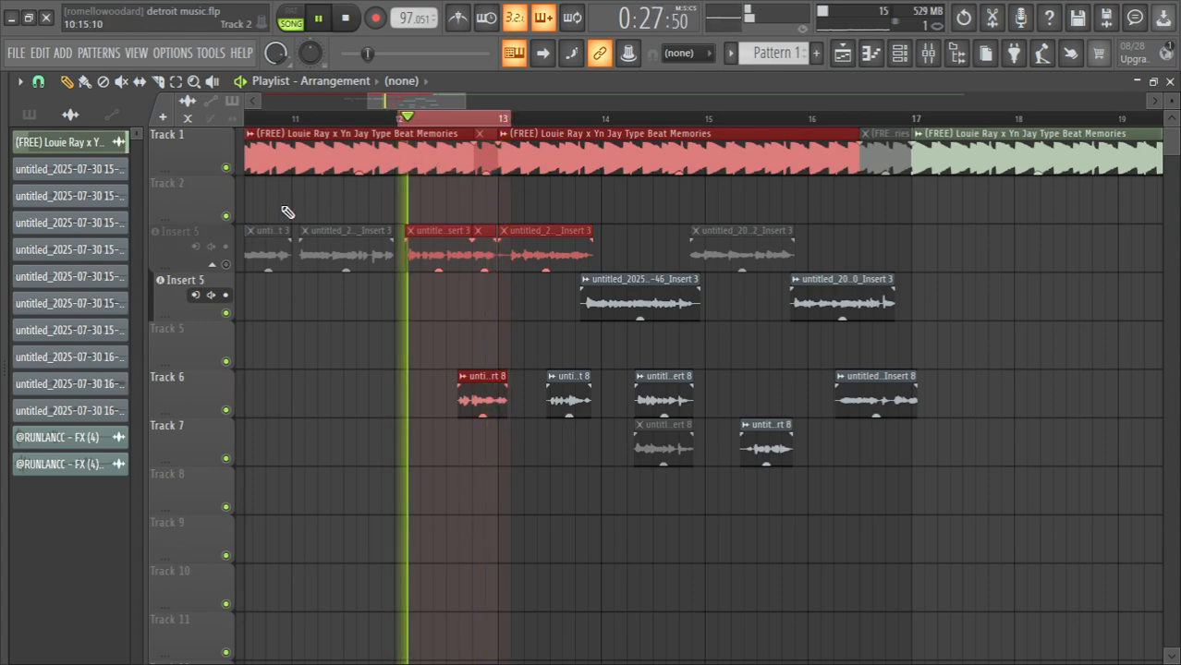
left_click(344, 18)
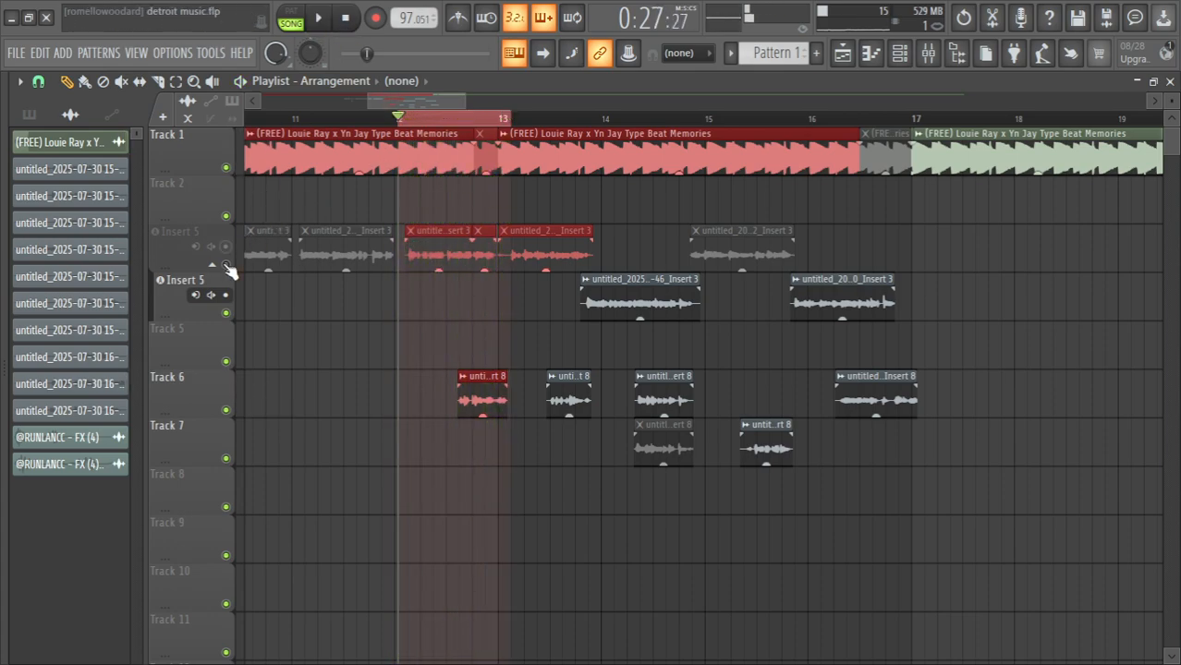
Unmute the upper Insert 5 playlist track and its muted clips around bars 12 and 13
left_click(121, 81)
left_click(571, 259)
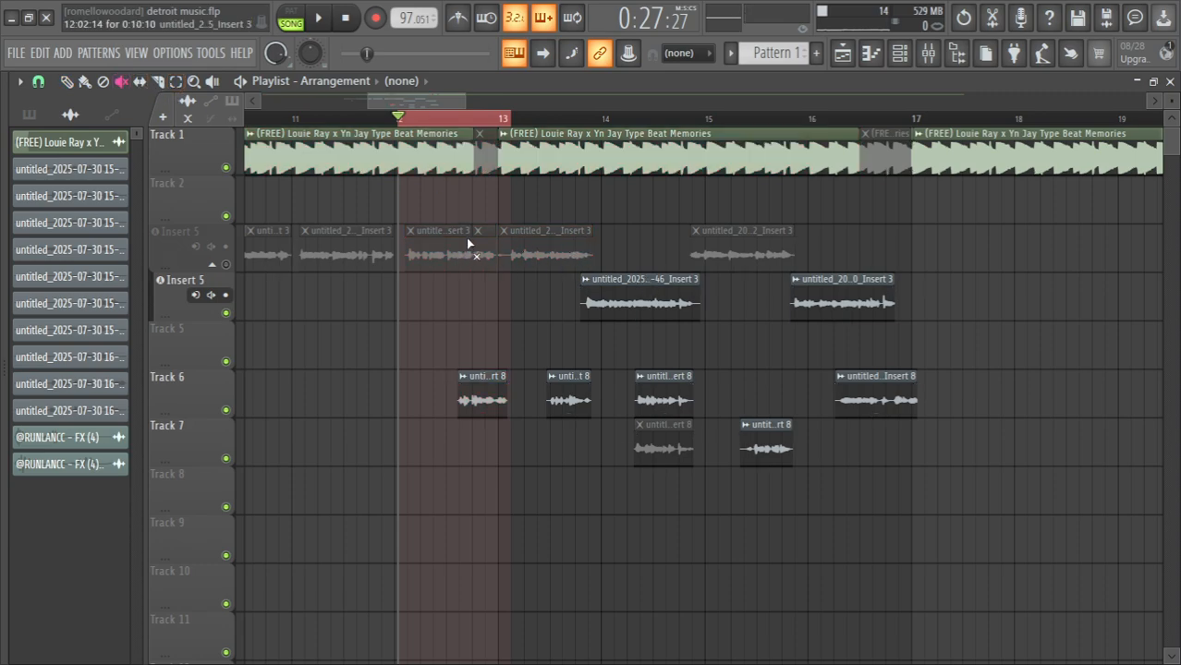
left_click(225, 264)
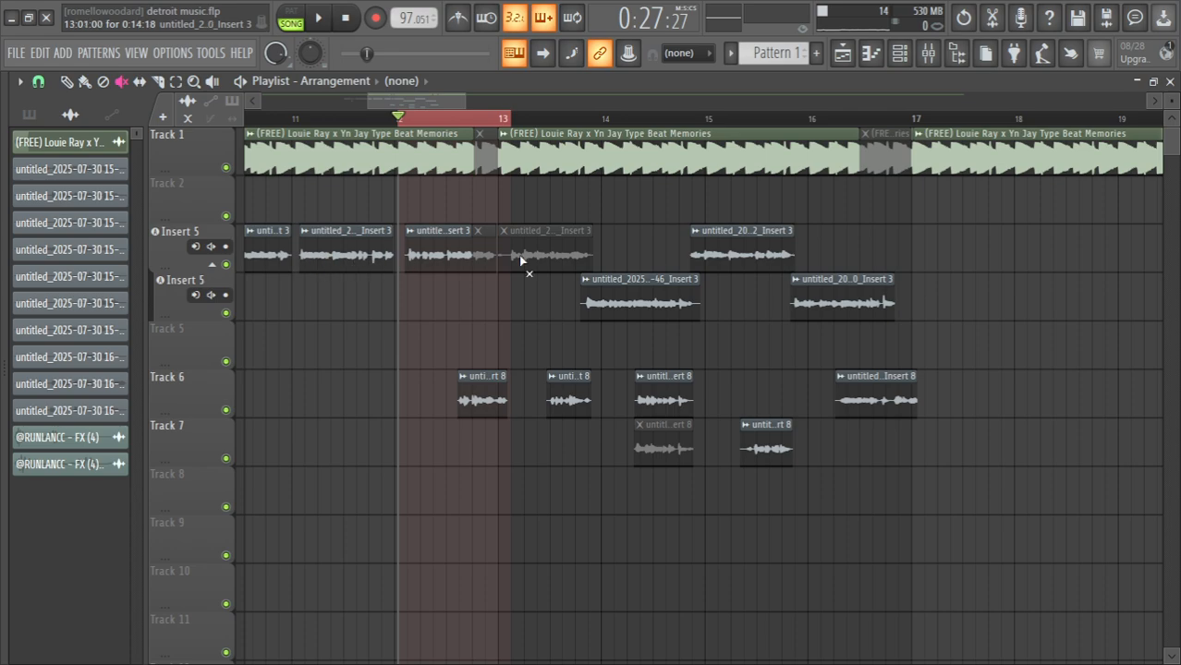
left_click(522, 262)
left_click(483, 257)
Start song playback and loop it from bar 13 to just before bar 17
left_click(318, 20)
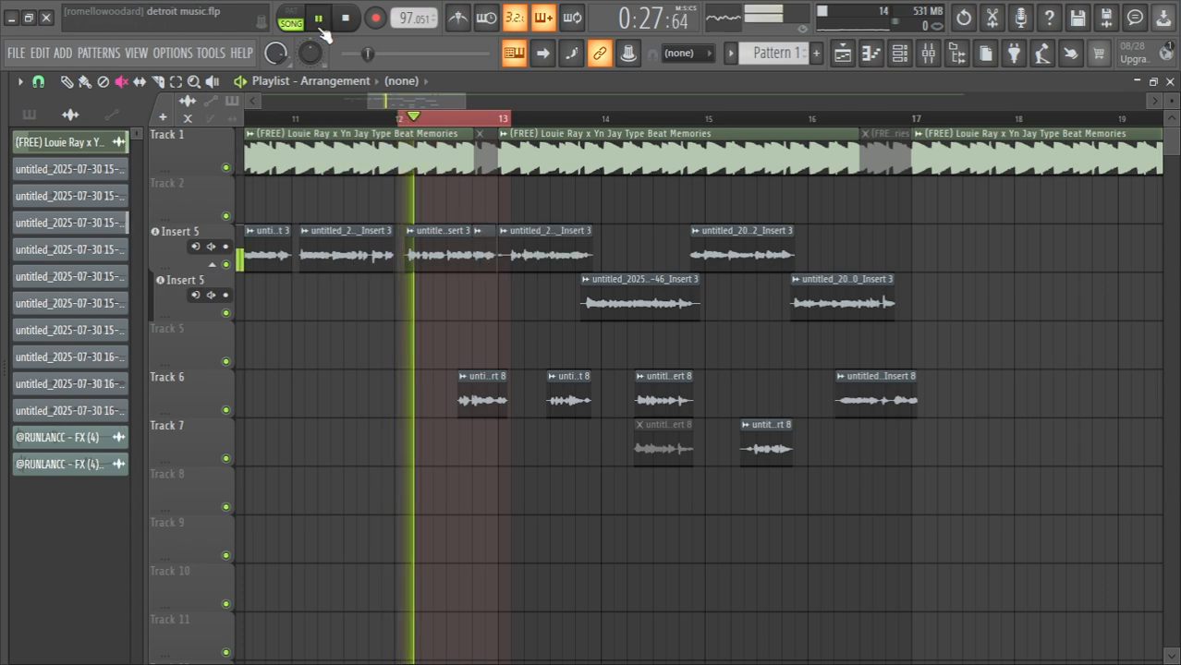
left_click_drag(443, 101, 836, 119)
right_click(505, 120)
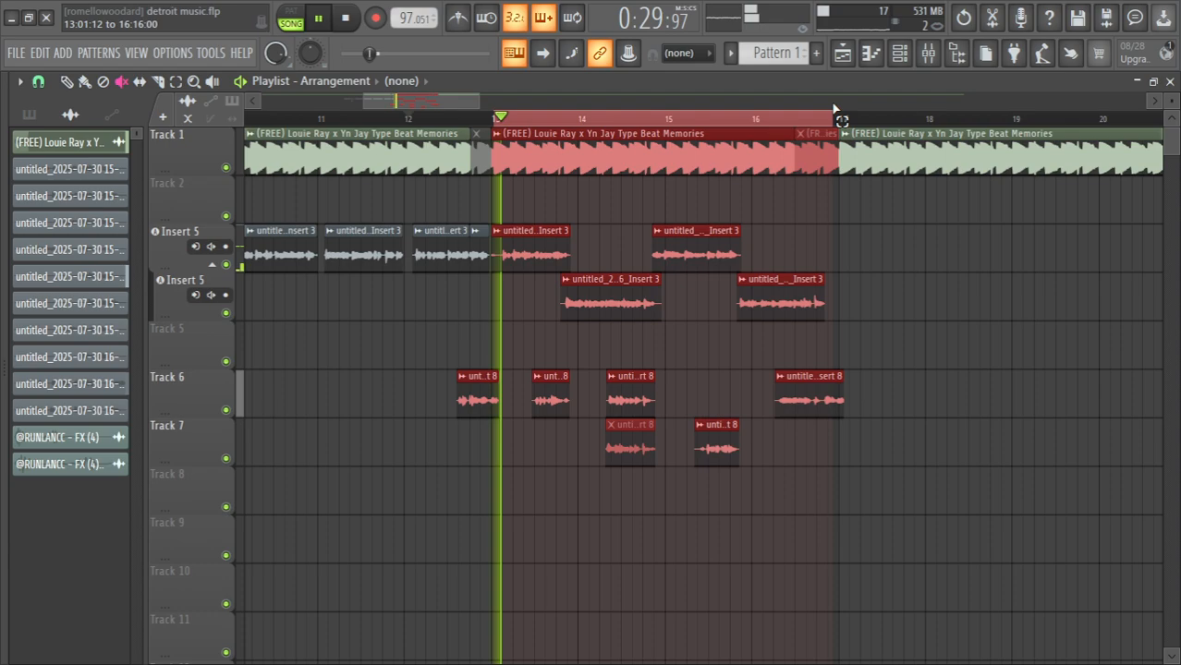
Unmute mixer track 5 during playback and select it to show its effects chain
left_click(931, 56)
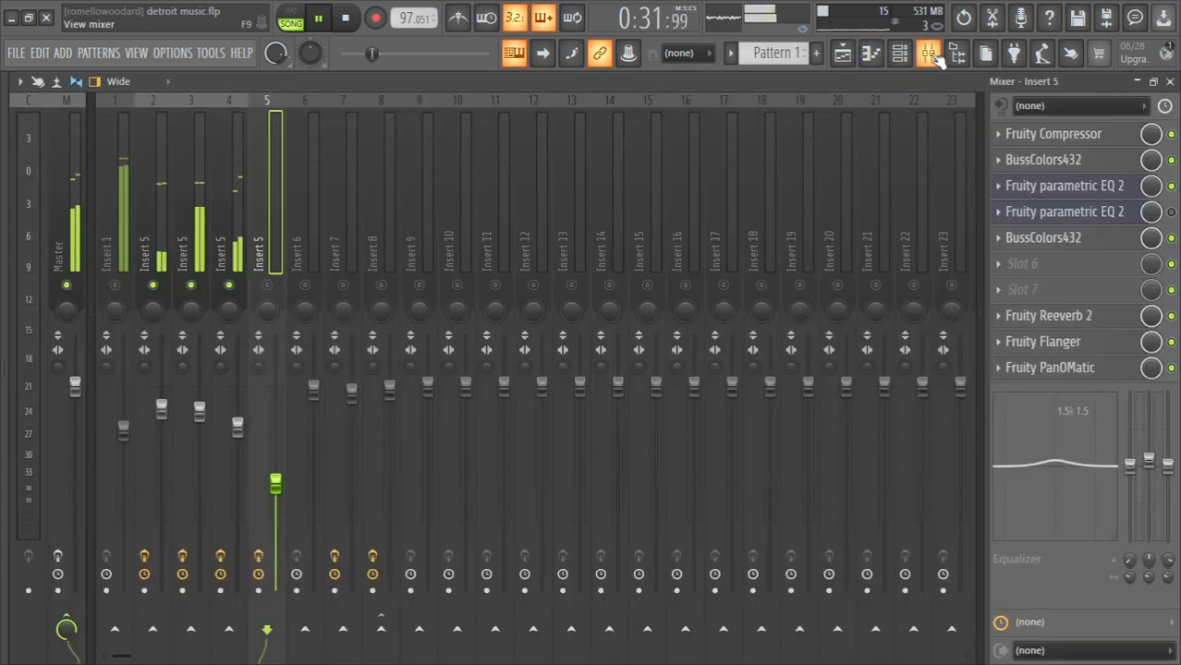
left_click(242, 242)
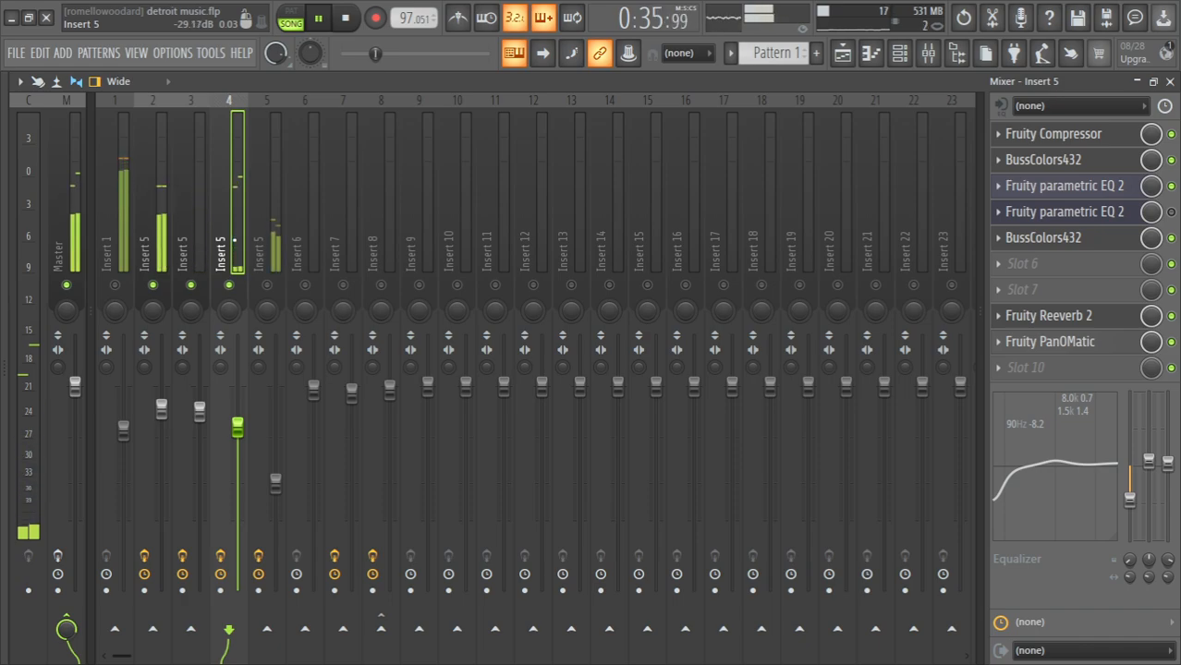
left_click(267, 284)
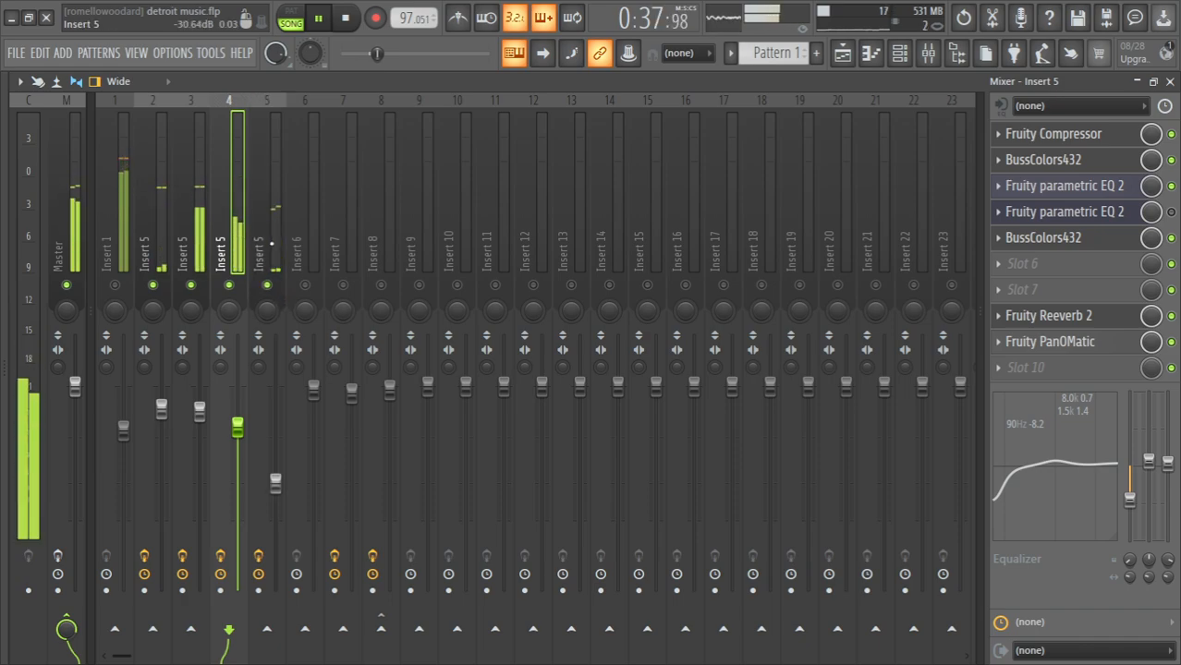
left_click(274, 243)
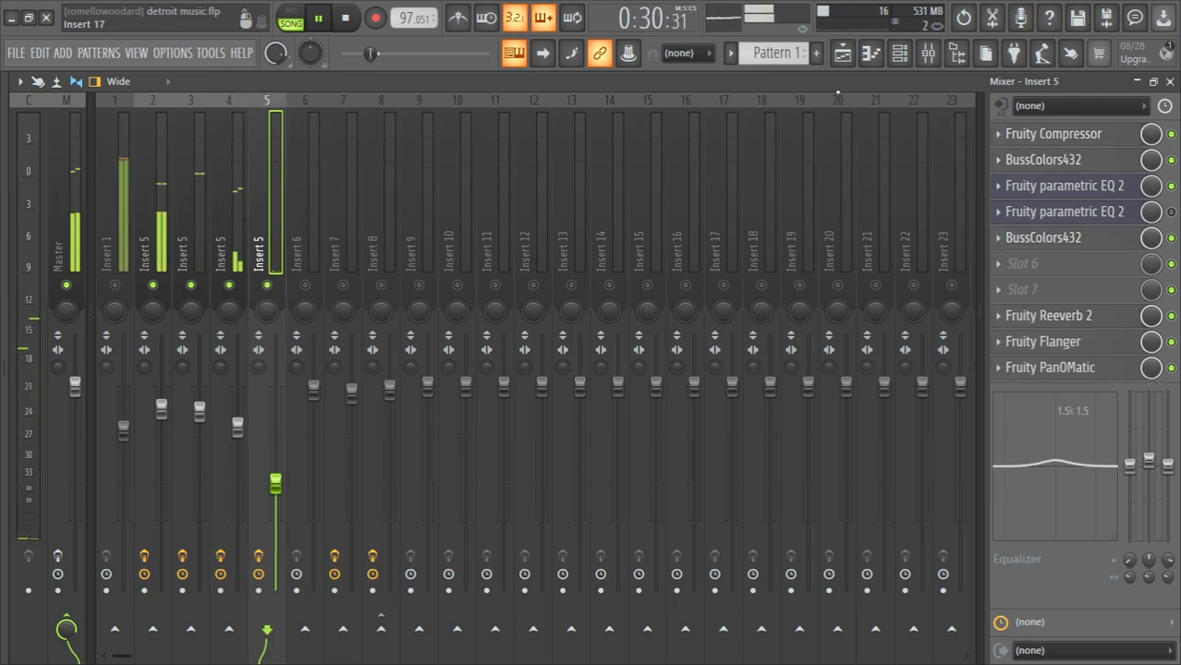
Solo mixer track 5 and narrow the playlist loop to the section between about bar 15 and bar 16
left_click(843, 53)
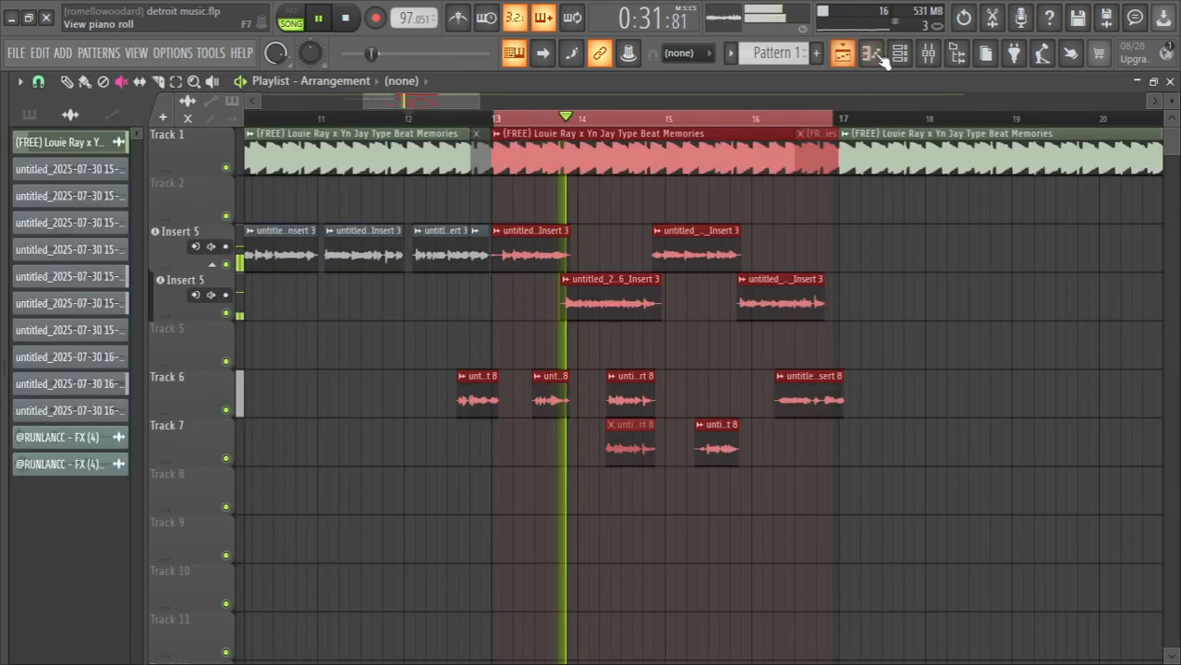
left_click(928, 53)
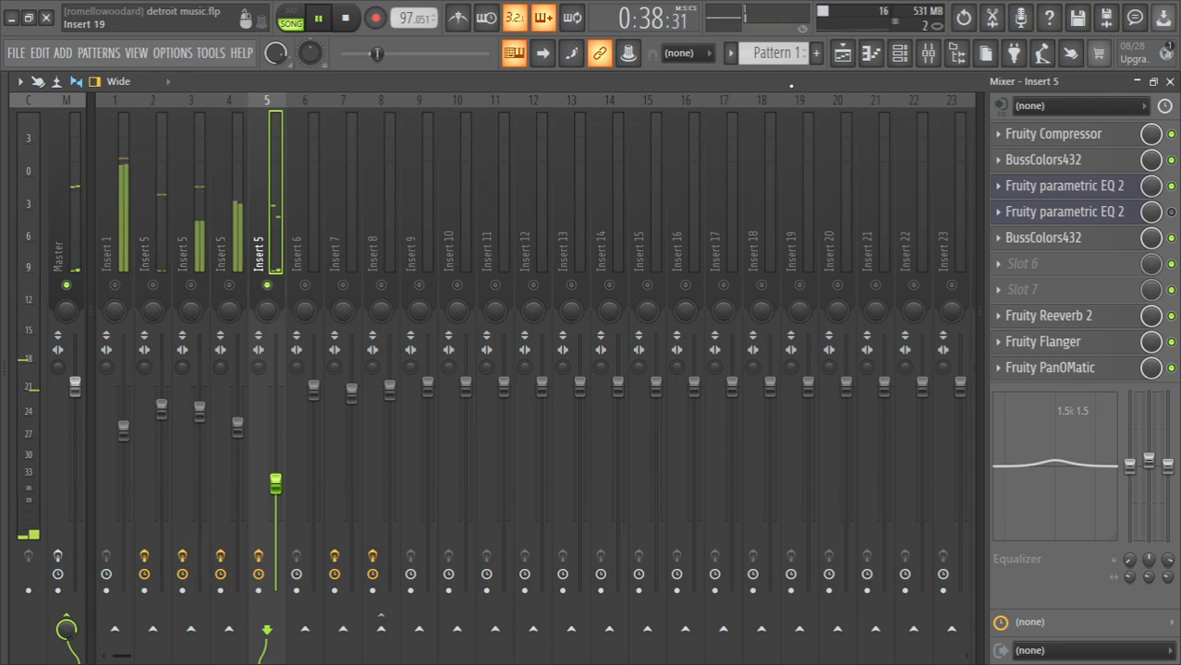
left_click(841, 53)
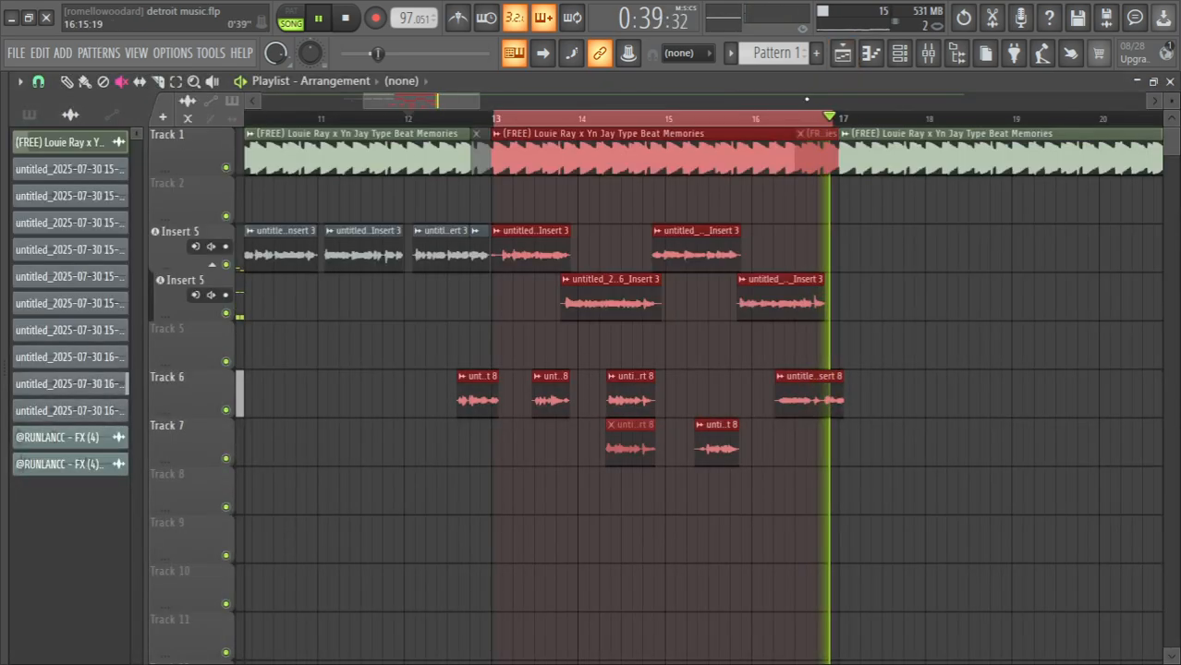
left_click(671, 118)
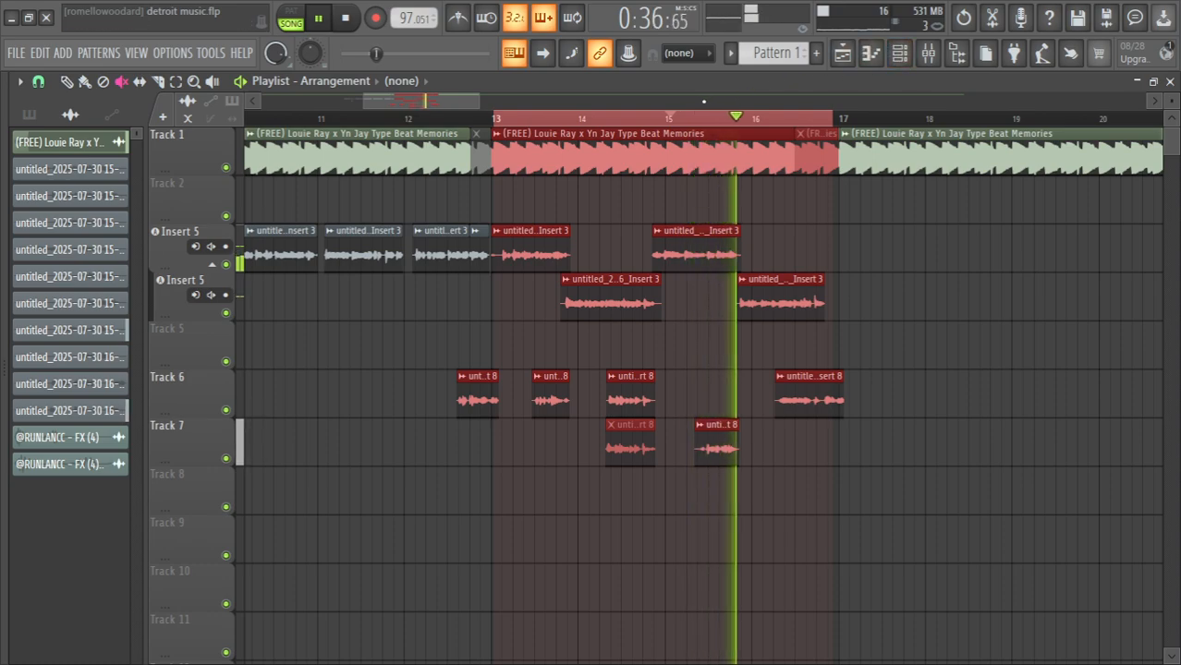
left_click_drag(691, 118, 746, 120)
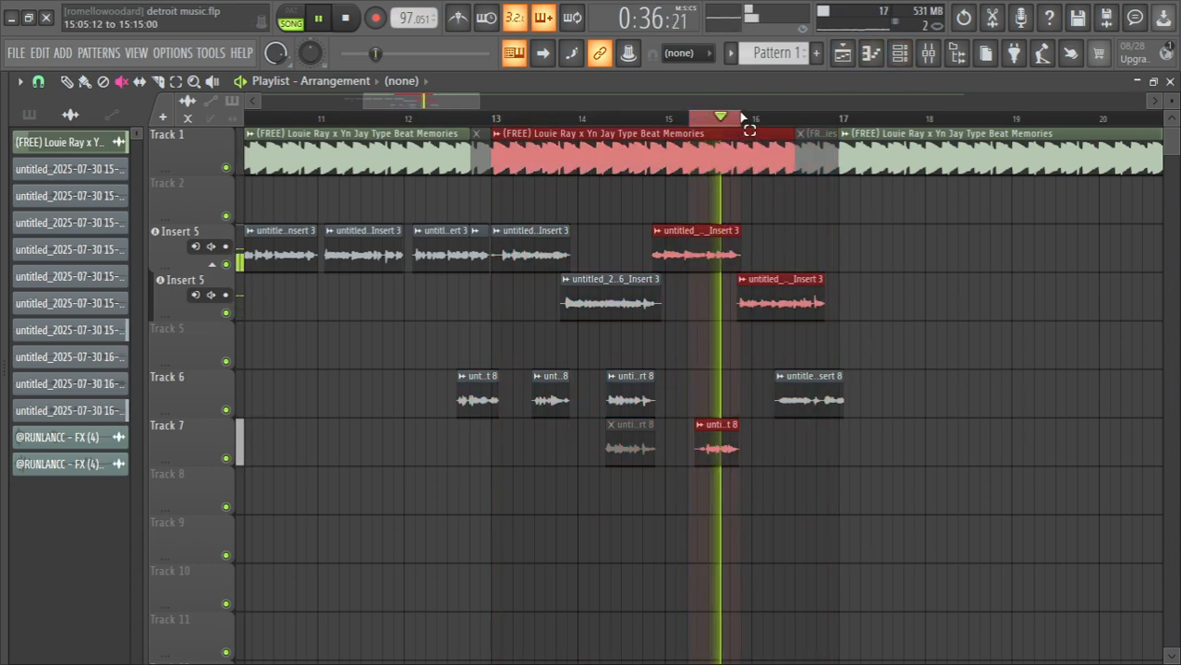
Listen to the soloed track 5 in the mixer, then stop playback and re-enable all mixer tracks
left_click(929, 56)
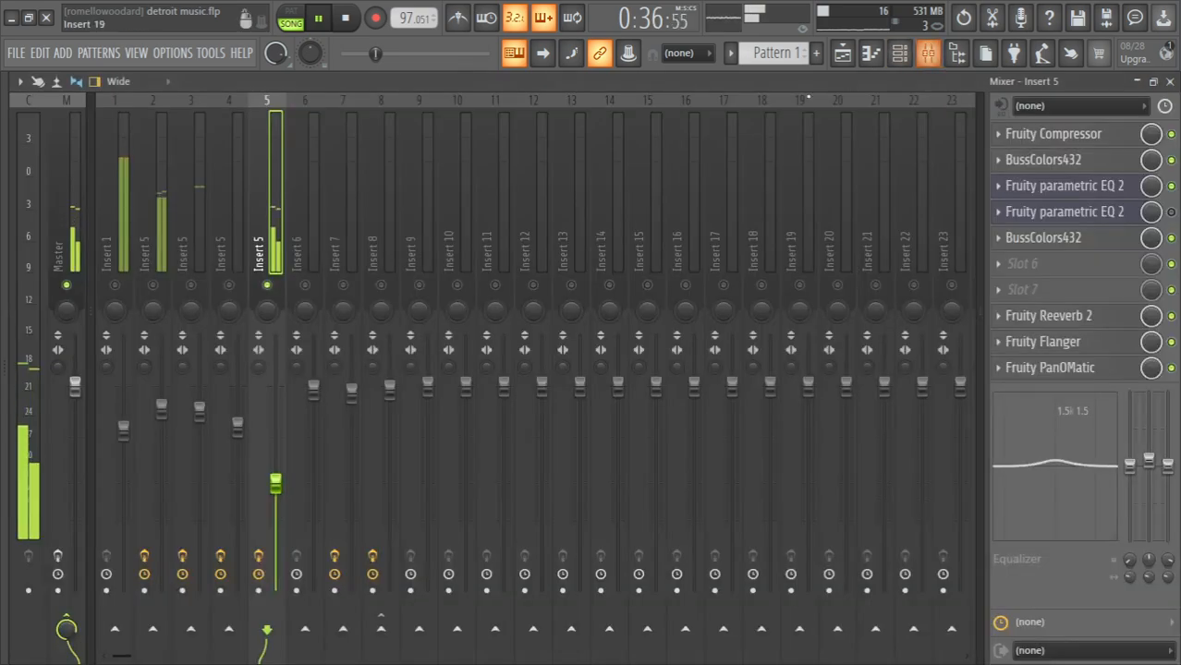
left_click(344, 18)
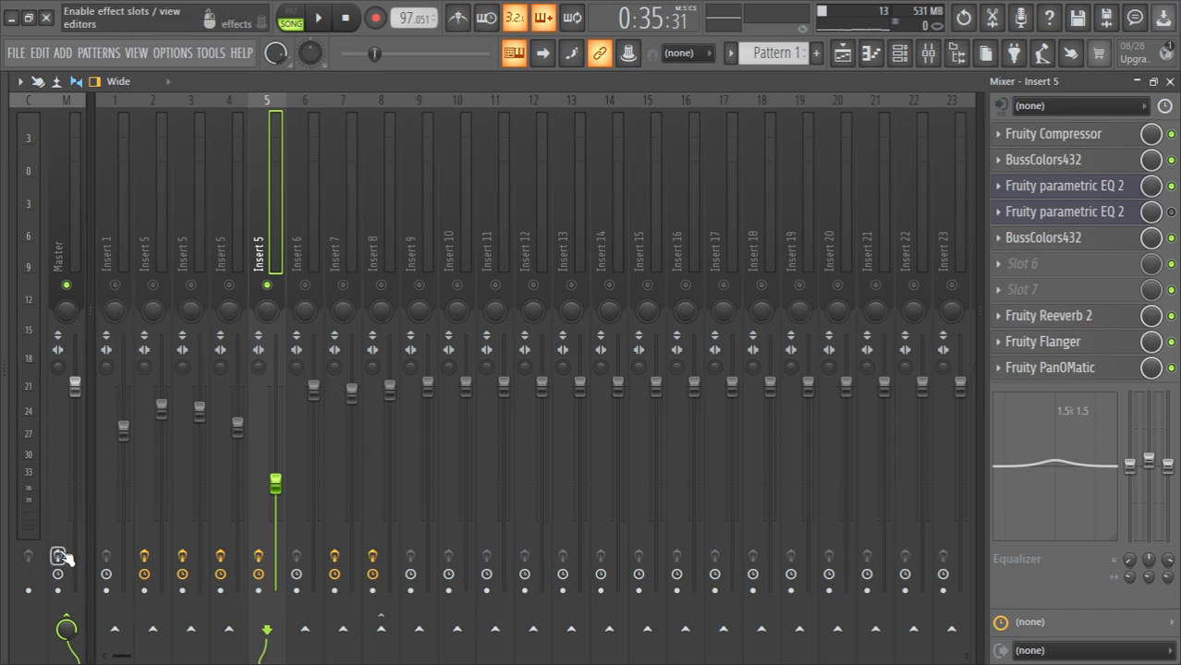
right_click(239, 283)
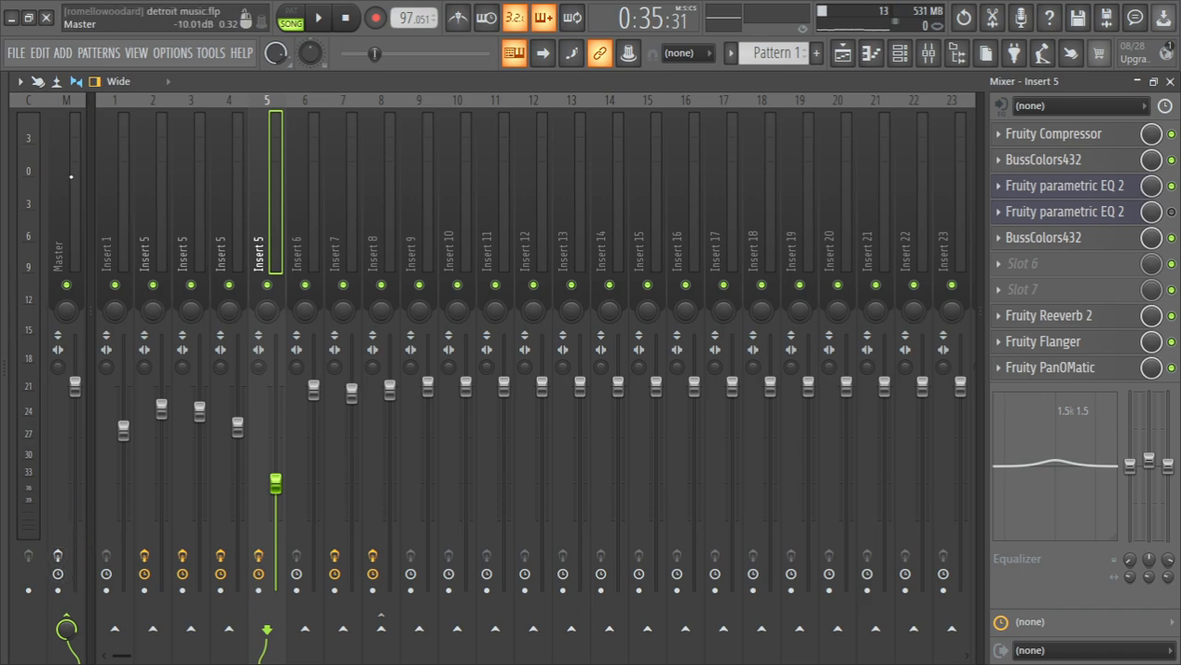
Enable the effect slots on the Master track and view its first Fruity parametric EQ 2 curve
left_click(70, 176)
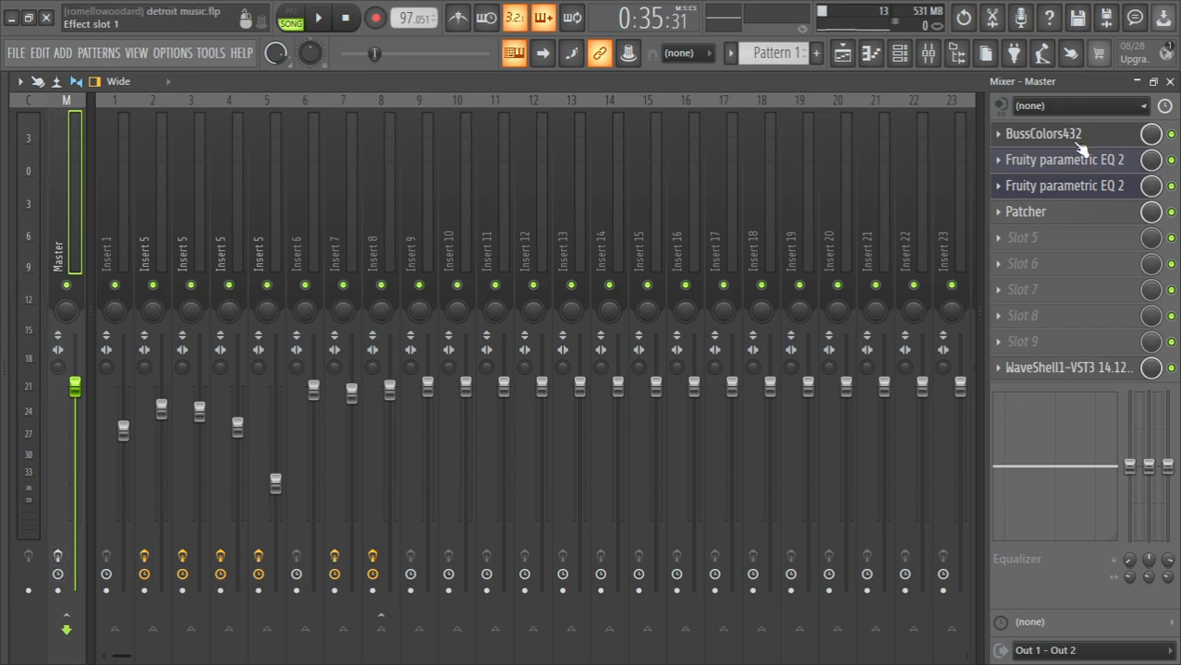
left_click(58, 556)
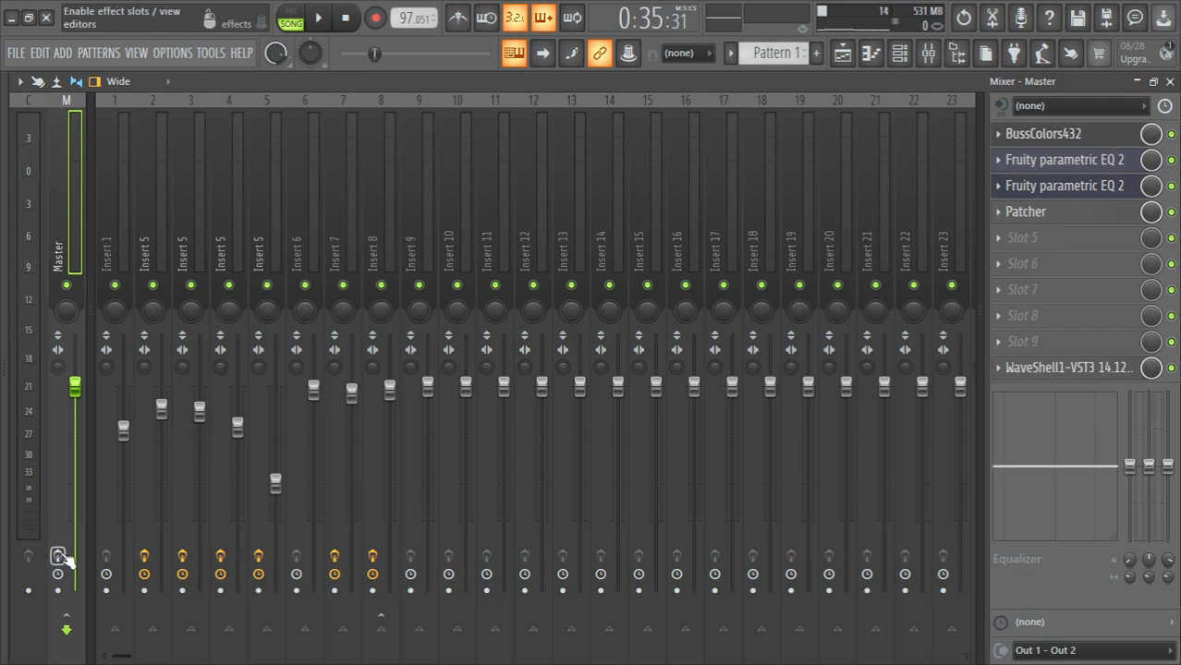
left_click(1122, 157)
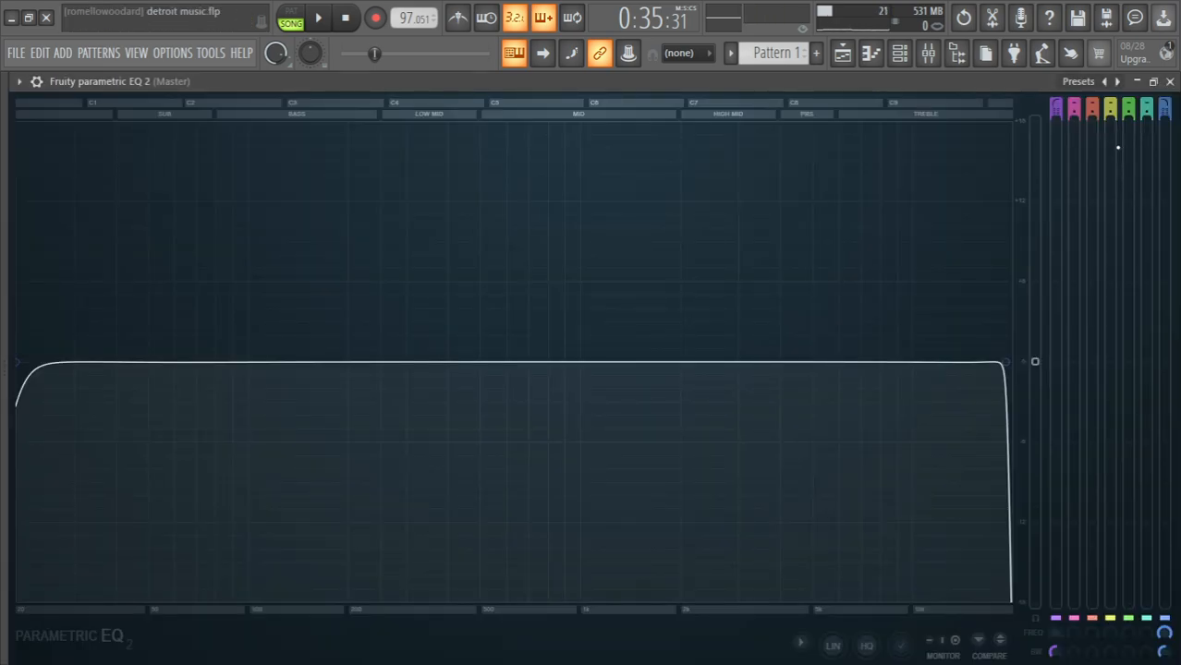
left_click(1166, 81)
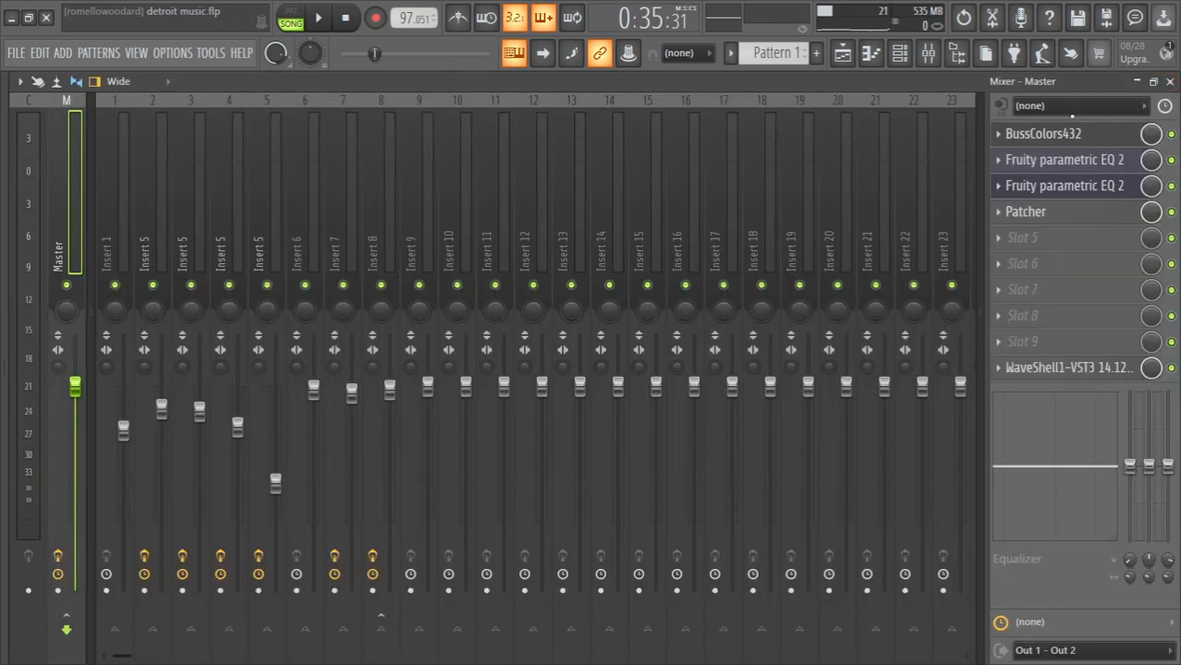
Examine the Master track's BussColors432 color, input, output and dry/wet settings and the first Fruity parametric EQ 2's low-pass band
left_click(1068, 141)
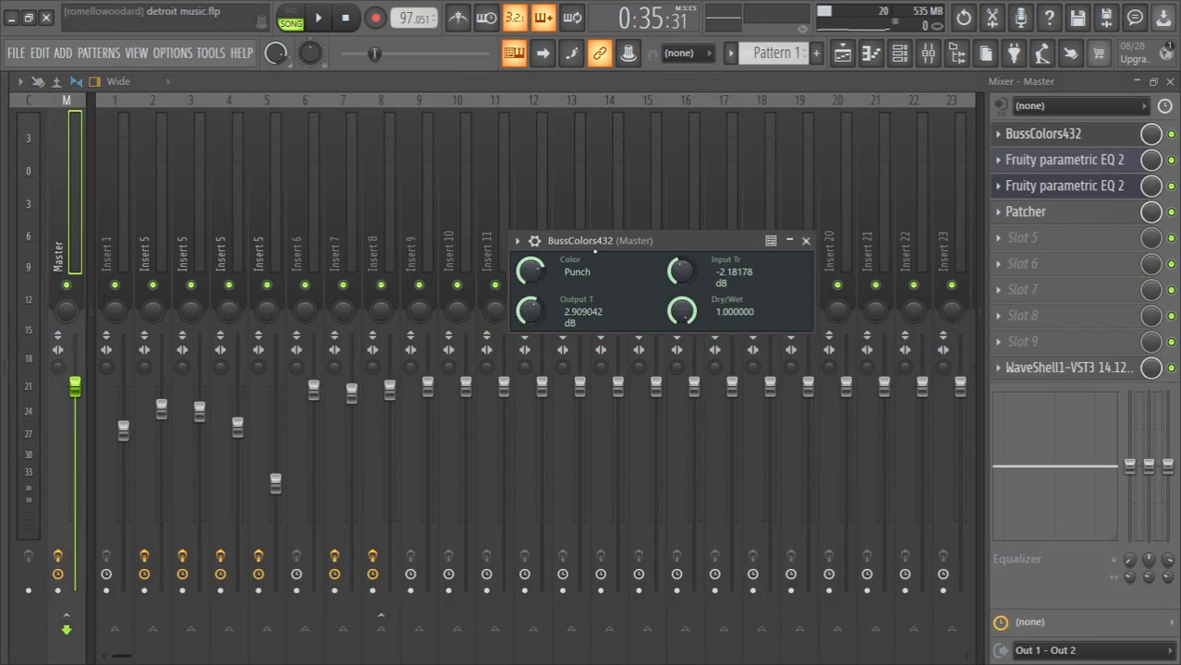
left_click_drag(596, 235, 380, 253)
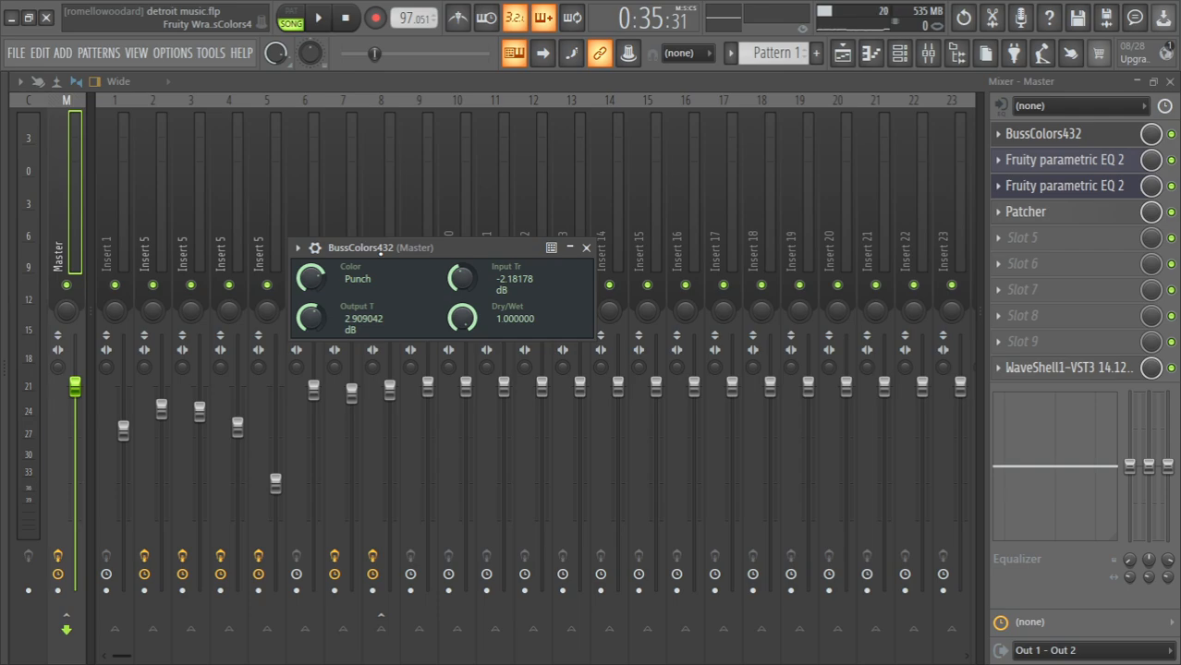
left_click(1114, 164)
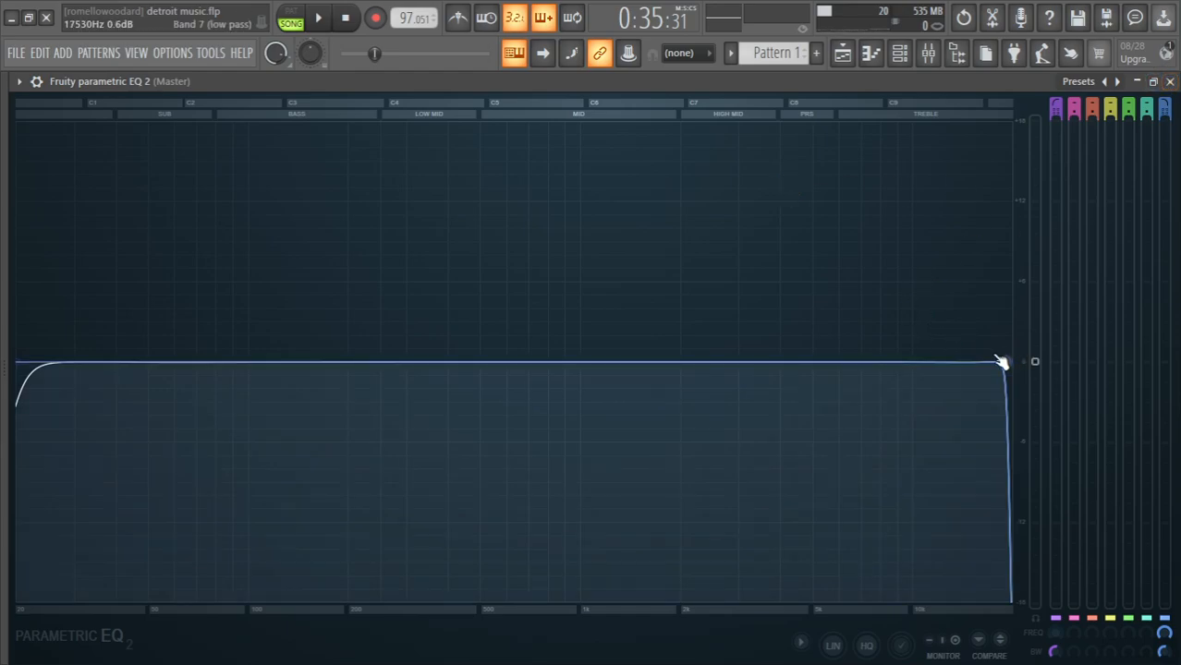
Raise the first EQ's band 7 low-pass cutoff to the upper frequency limit and sweep the band 1 high-pass up to 22 Hz and back
mouse_move(1002, 363)
left_mouse_down()
mouse_move(819, 363)
mouse_move(1011, 363)
left_mouse_up()
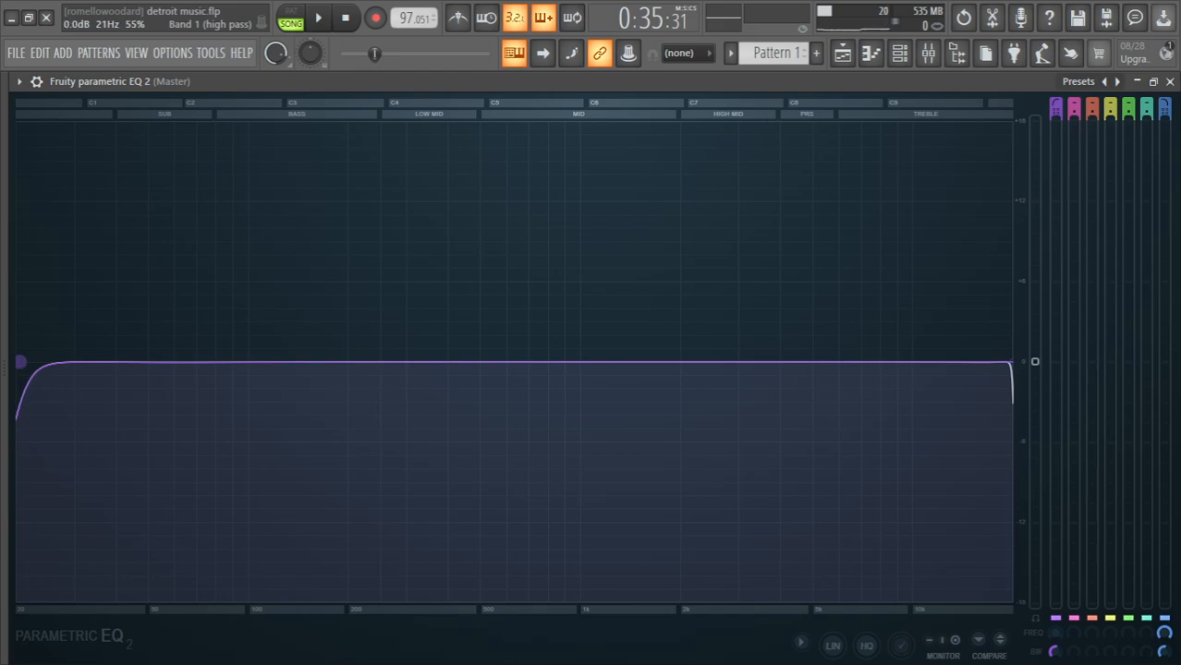
left_click_drag(20, 362, 29, 362)
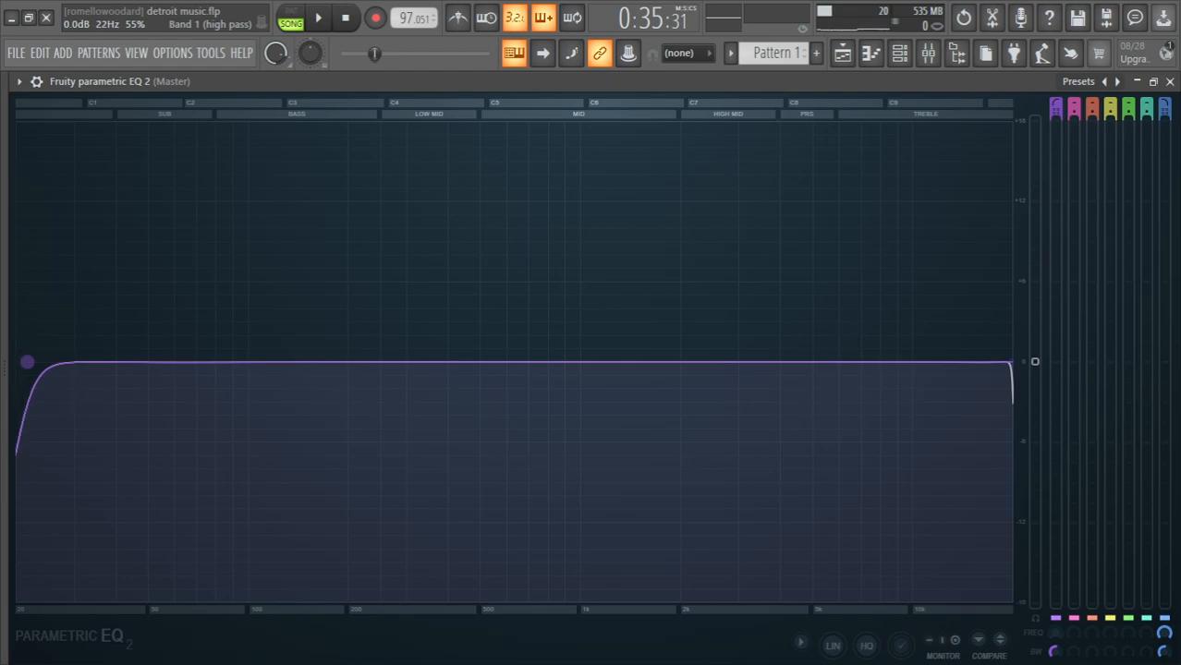
left_click_drag(26, 362, 20, 362)
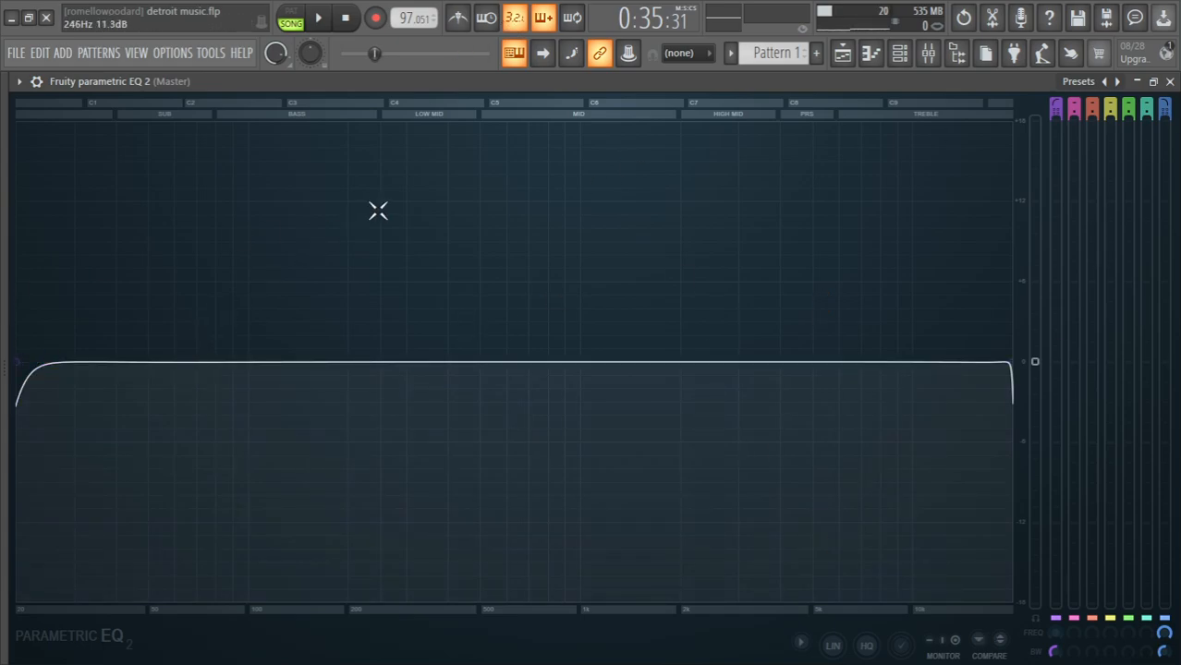
left_click(1171, 82)
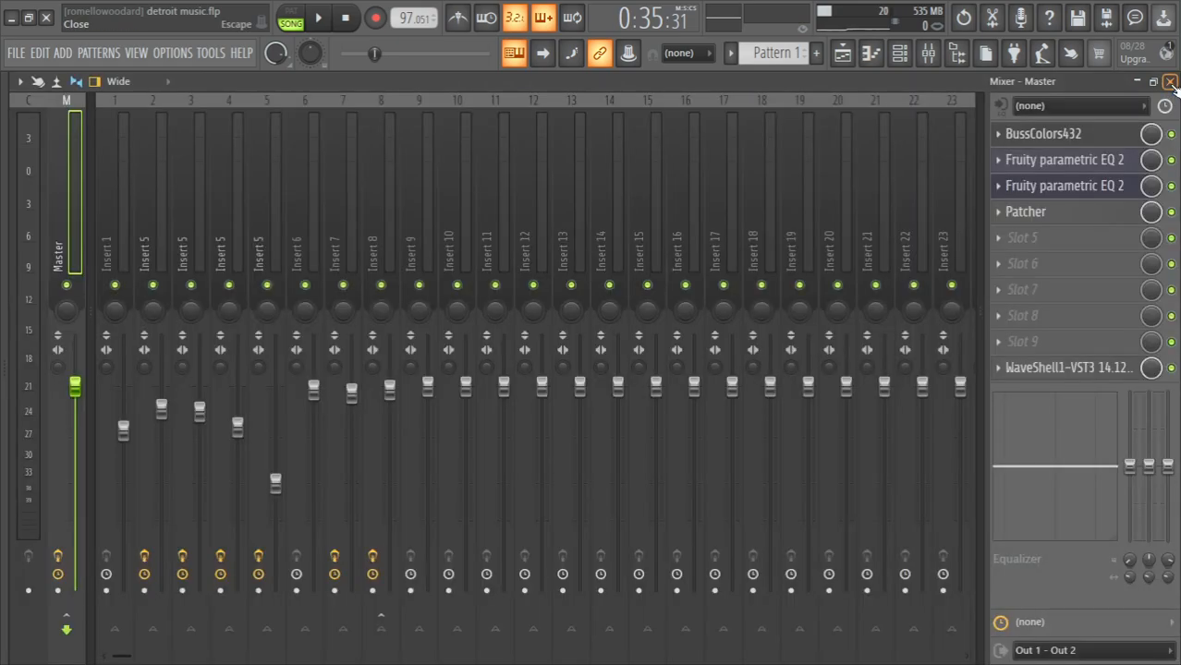
Examine the Master's second Fruity parametric EQ 2 and the MID and SIDE EQ curves inside its Patcher
left_click(1066, 192)
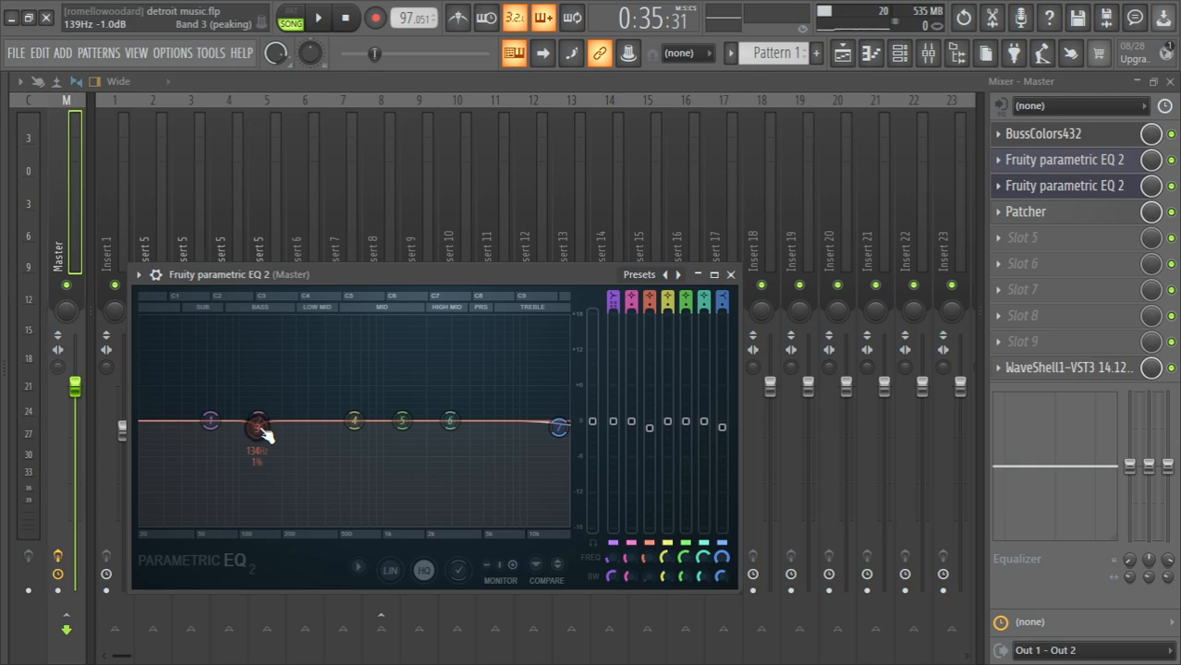
left_click(1098, 213)
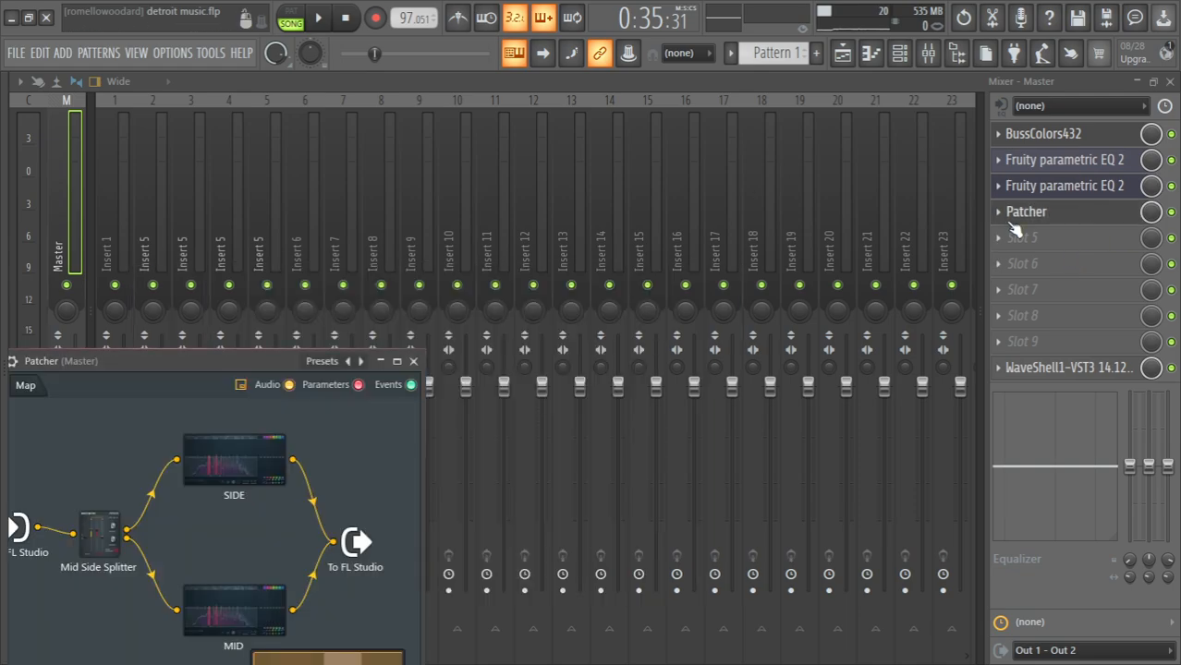
left_click_drag(154, 351, 371, 208)
left_click(473, 476)
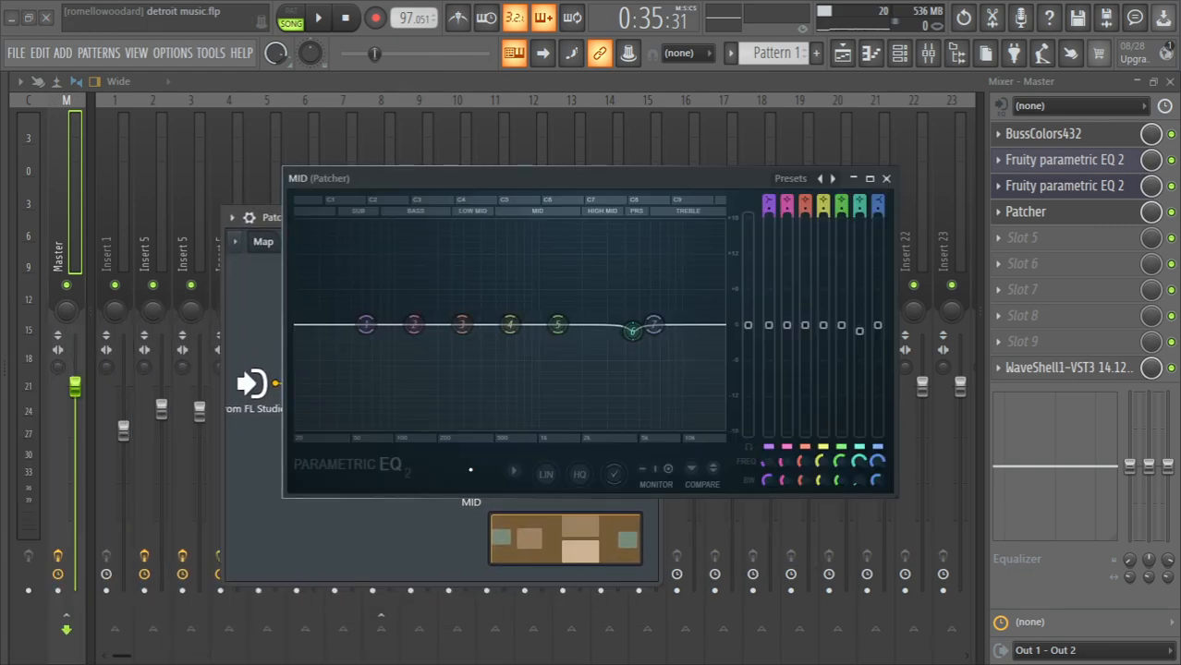
left_click(885, 178)
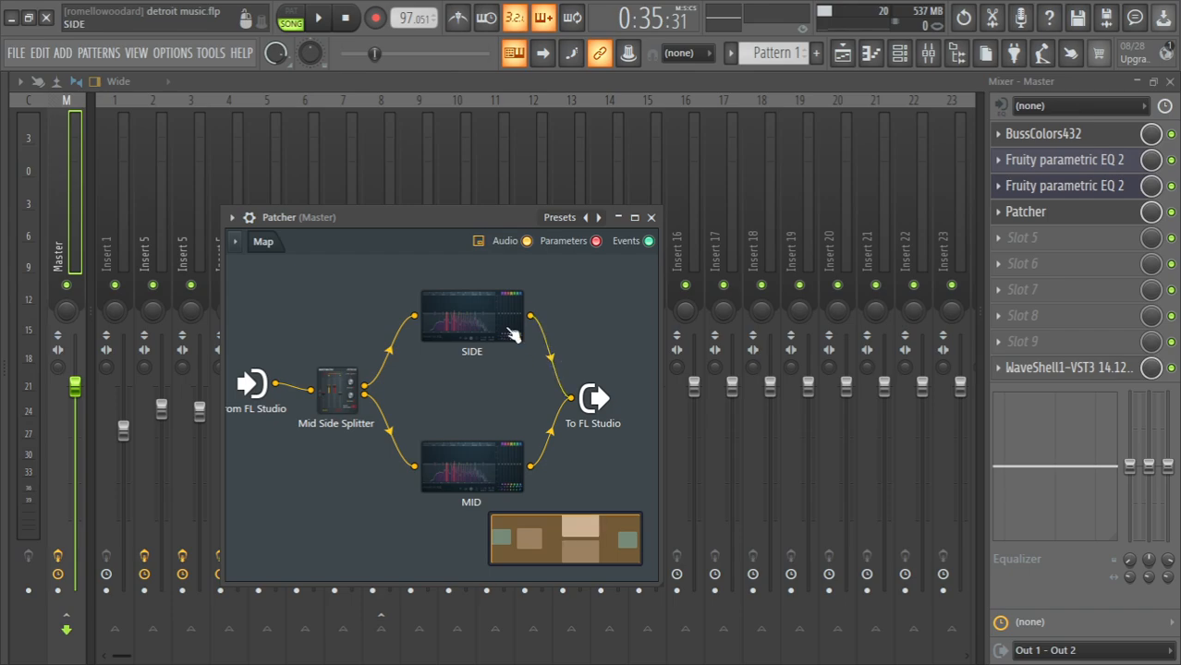
left_click(494, 313)
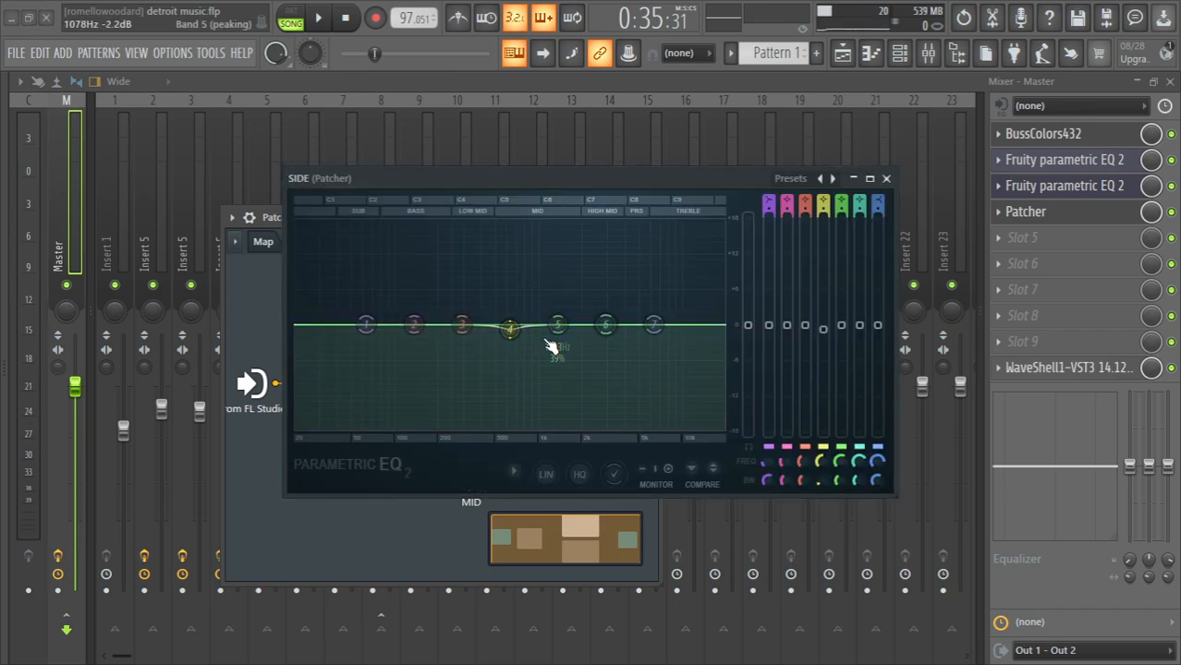
left_click(885, 179)
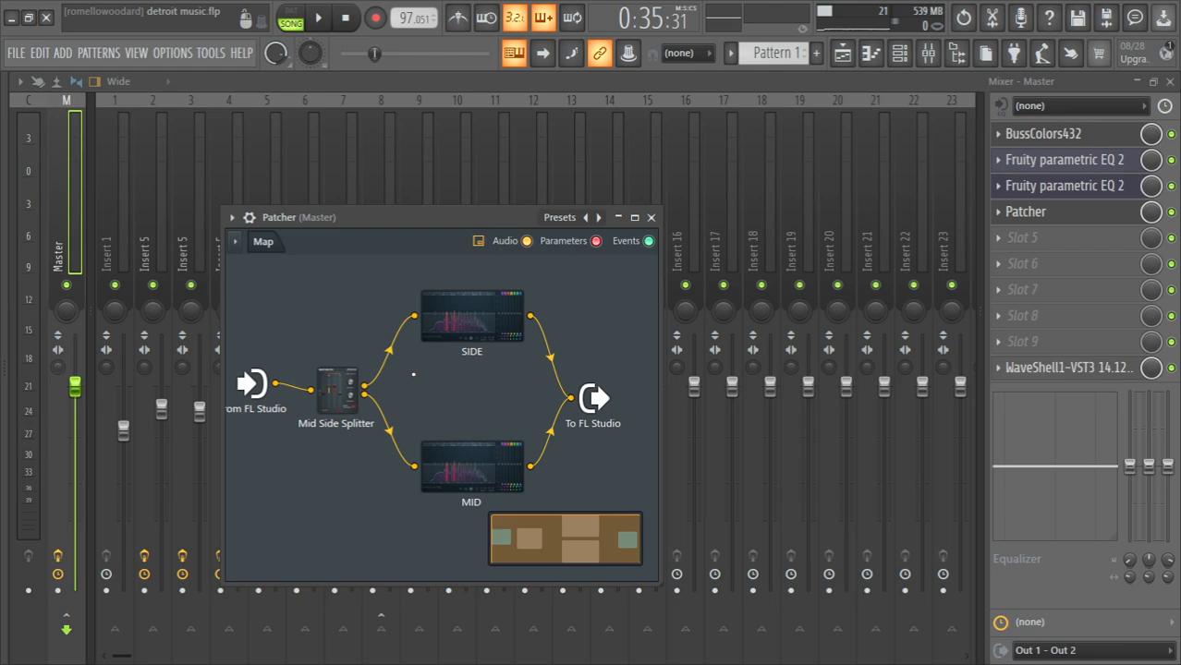
left_click(471, 468)
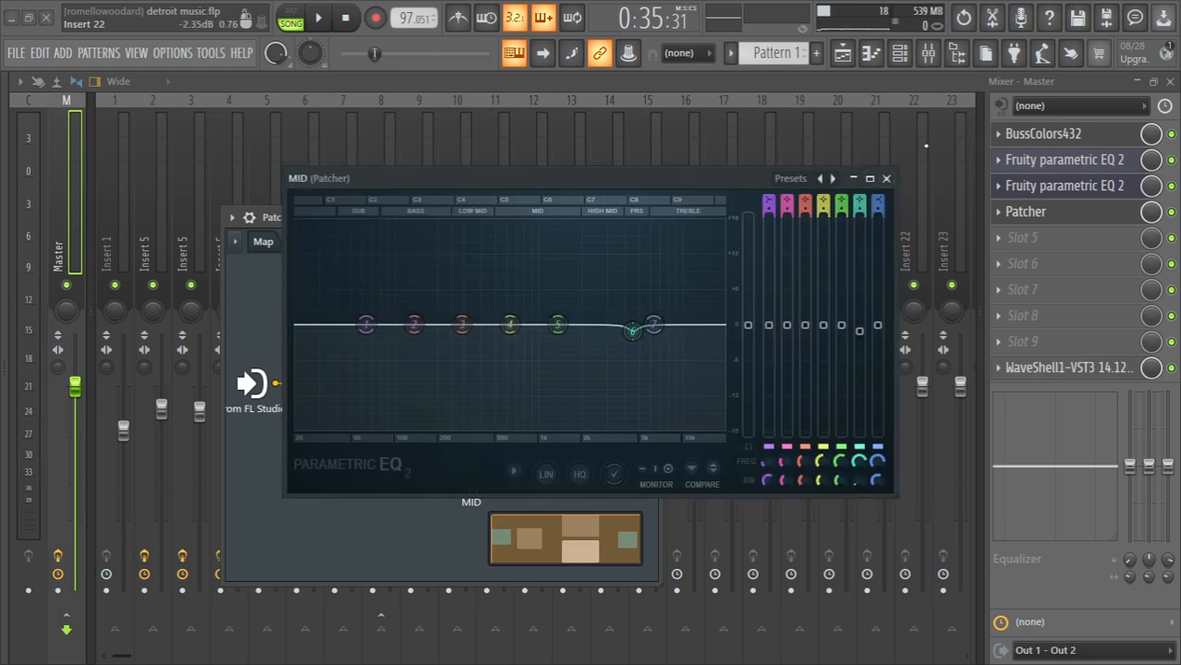
left_click(885, 178)
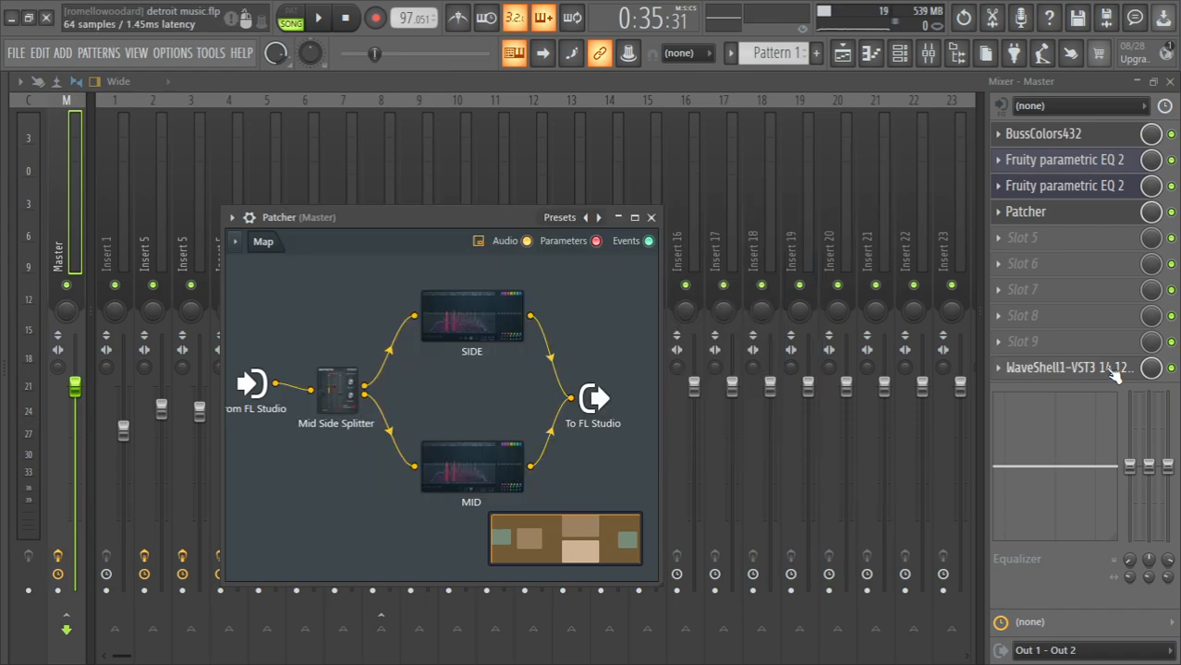
Review the Master's L1 Ultramaximizer settings, then bypass the plugin and play the song without it
left_click(1113, 369)
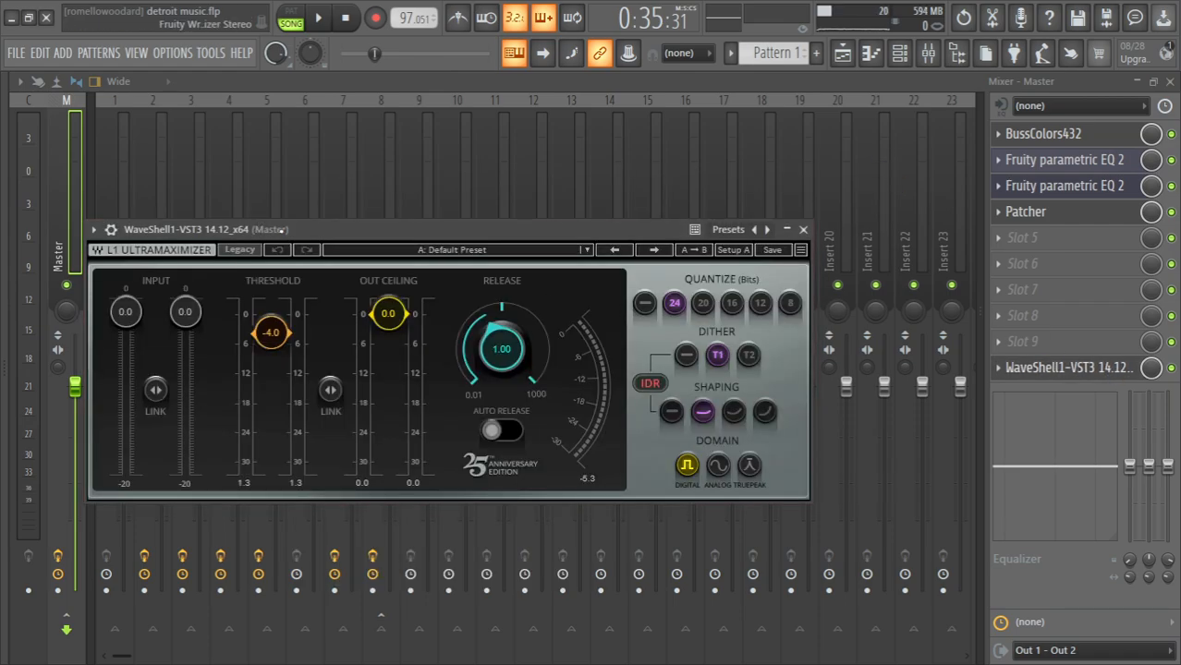
left_click_drag(281, 230, 307, 179)
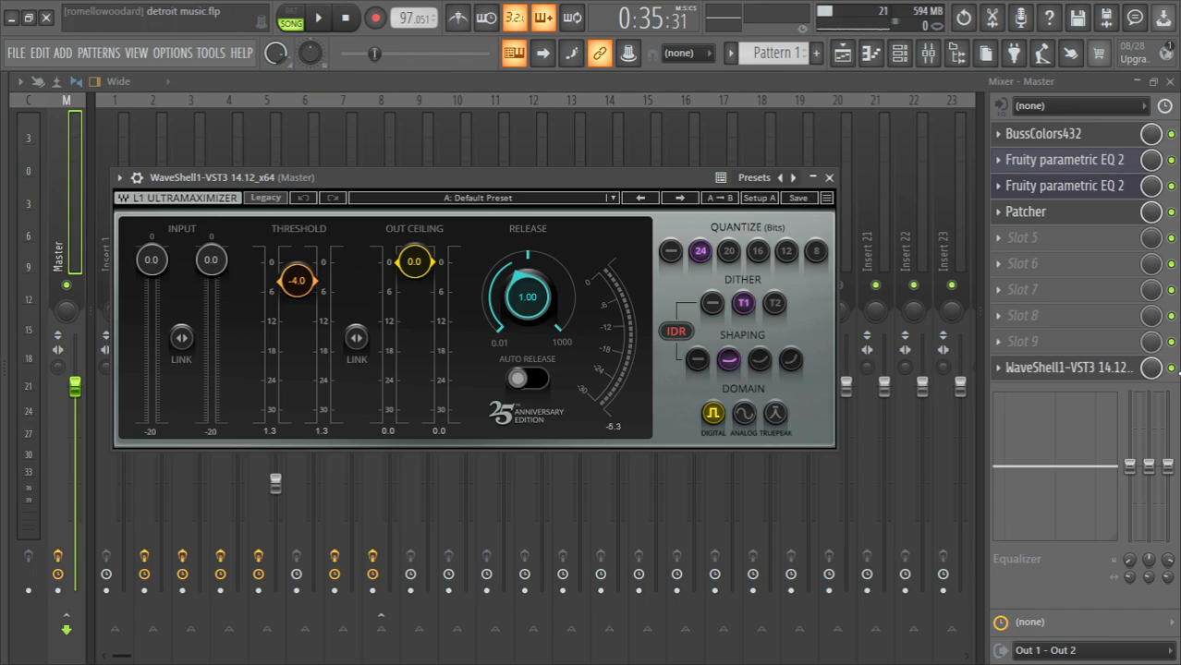
left_click(1172, 368)
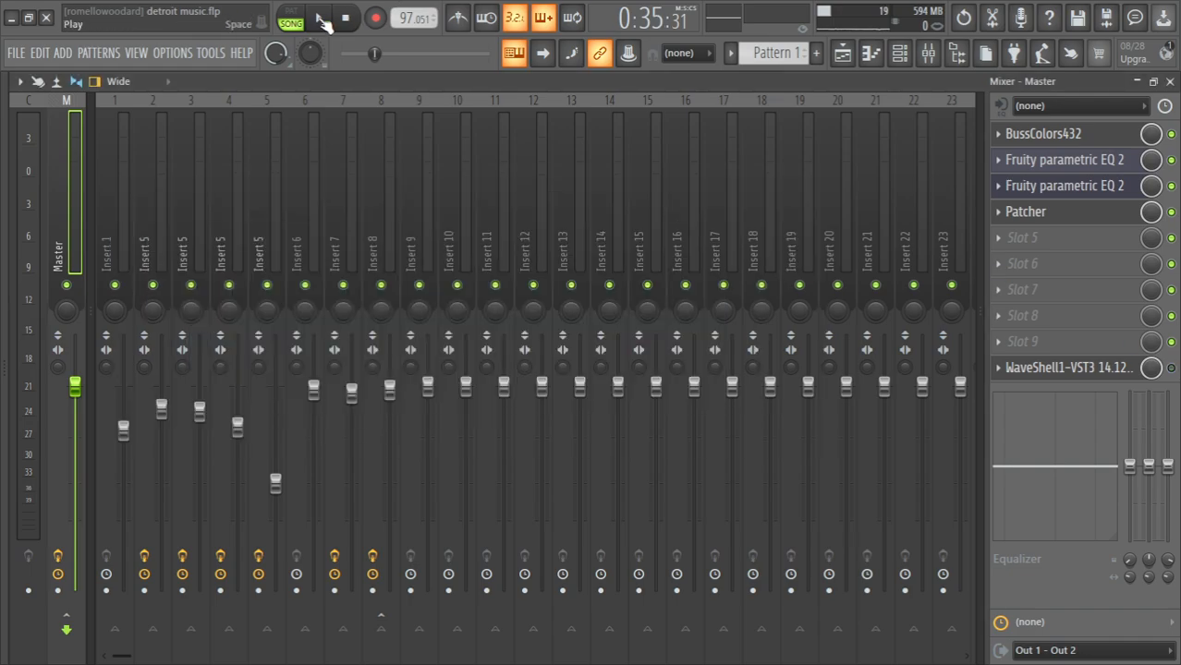
left_click(320, 20)
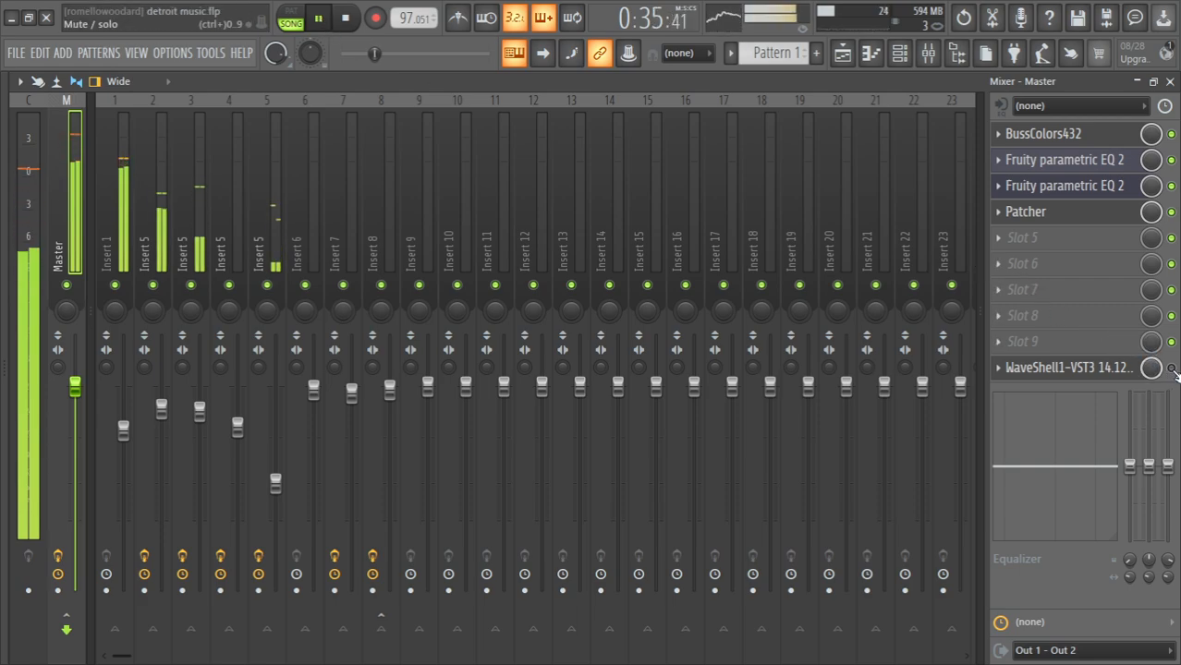
Add Fruity Limiter_2 to the Master's slot 5, switch it to compressor mode, raise the ratio and lower the threshold
left_click(1071, 240)
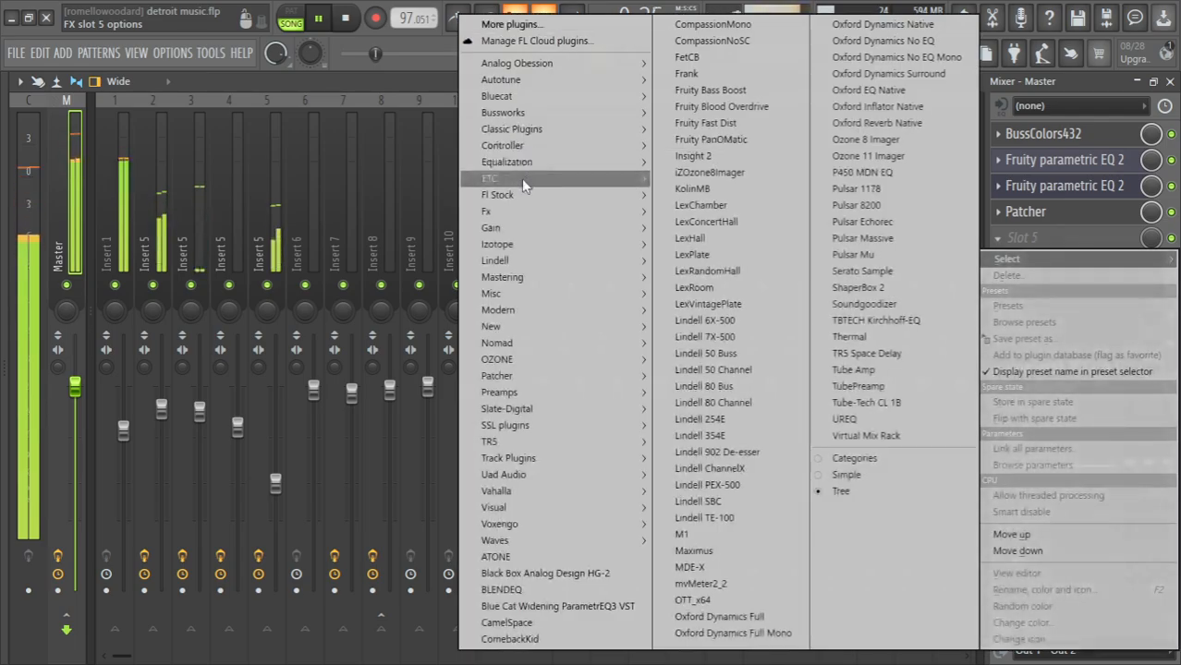
mouse_move(520, 195)
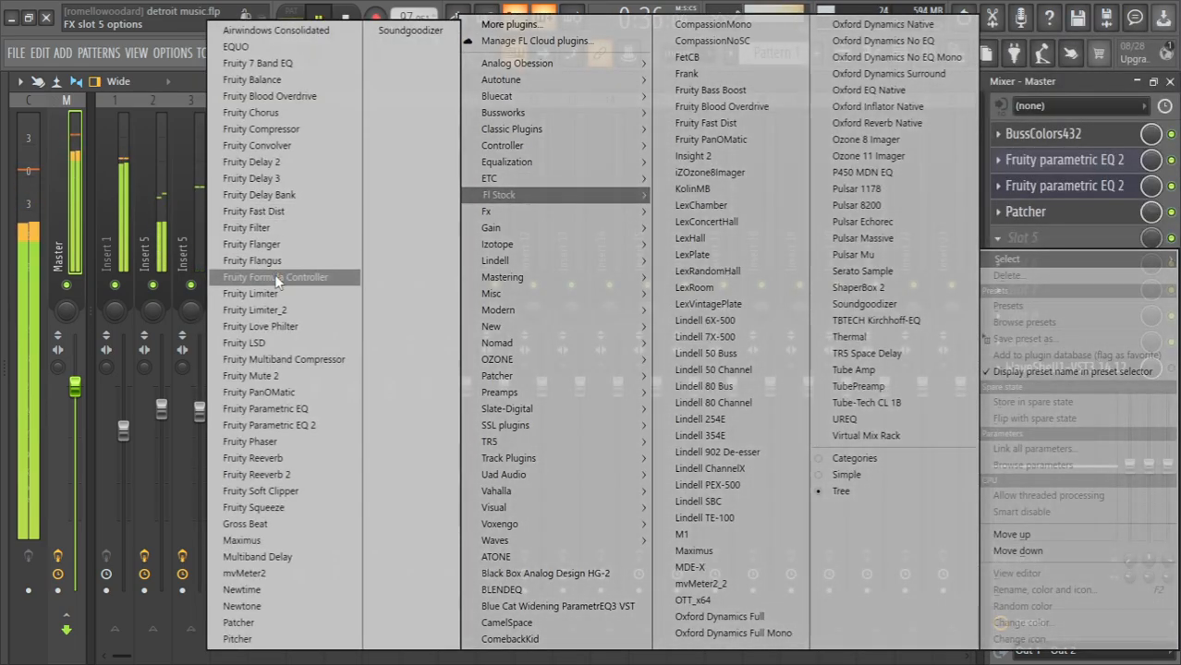
left_click(263, 310)
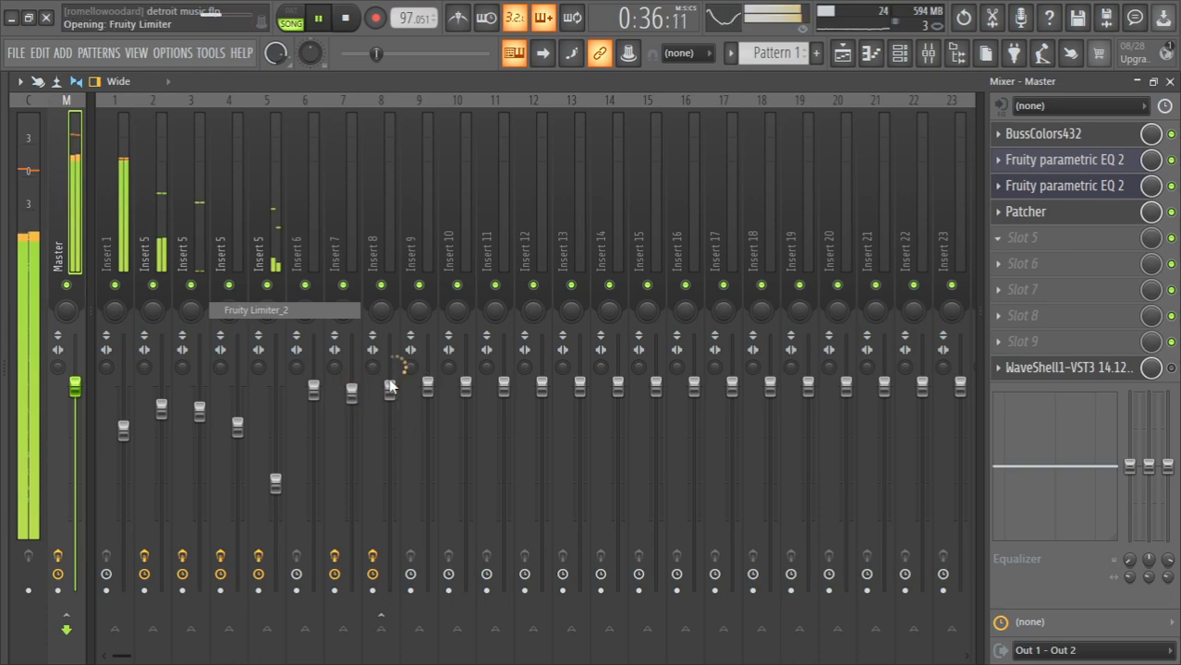
left_click(306, 556)
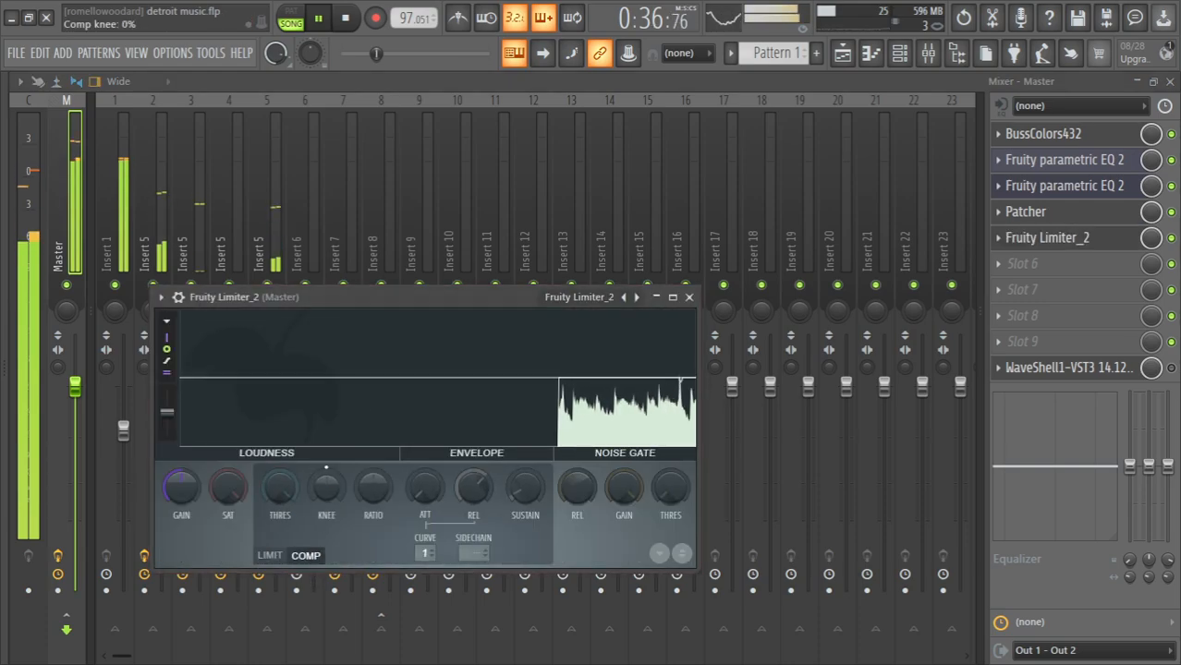
left_click_drag(373, 487, 373, 473)
left_click_drag(279, 487, 279, 503)
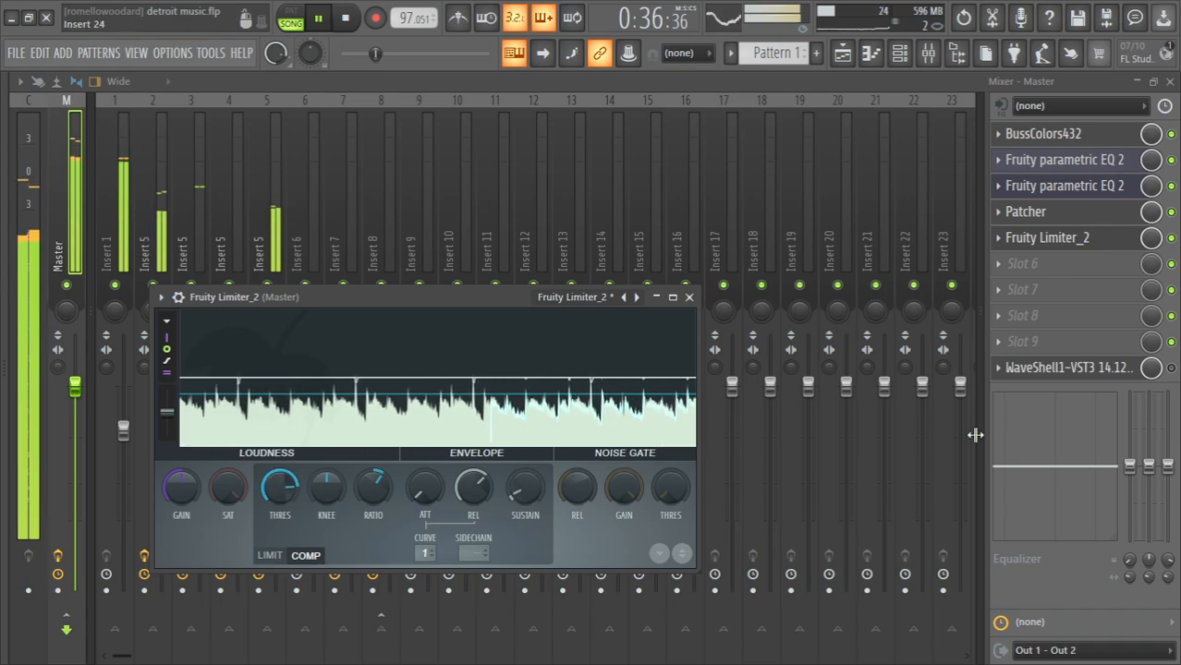
Re-enable the L1 Ultramaximizer on the Master and set its threshold to -3.5
left_click(1098, 368)
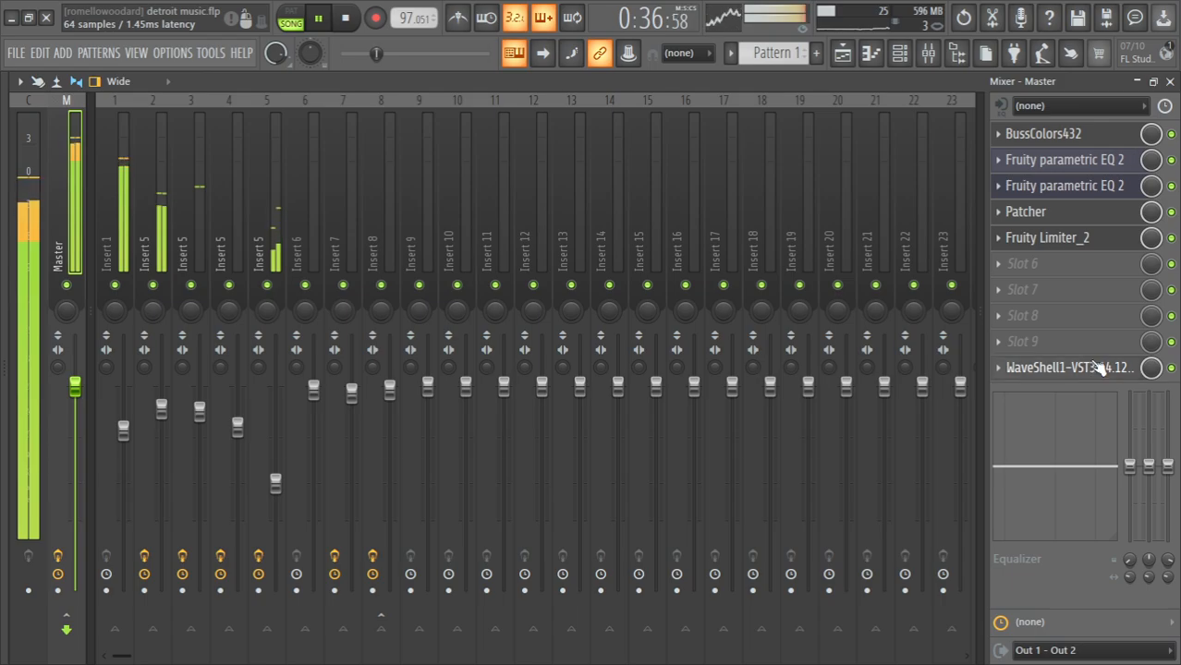
left_click(1098, 368)
left_click_drag(296, 268, 296, 277)
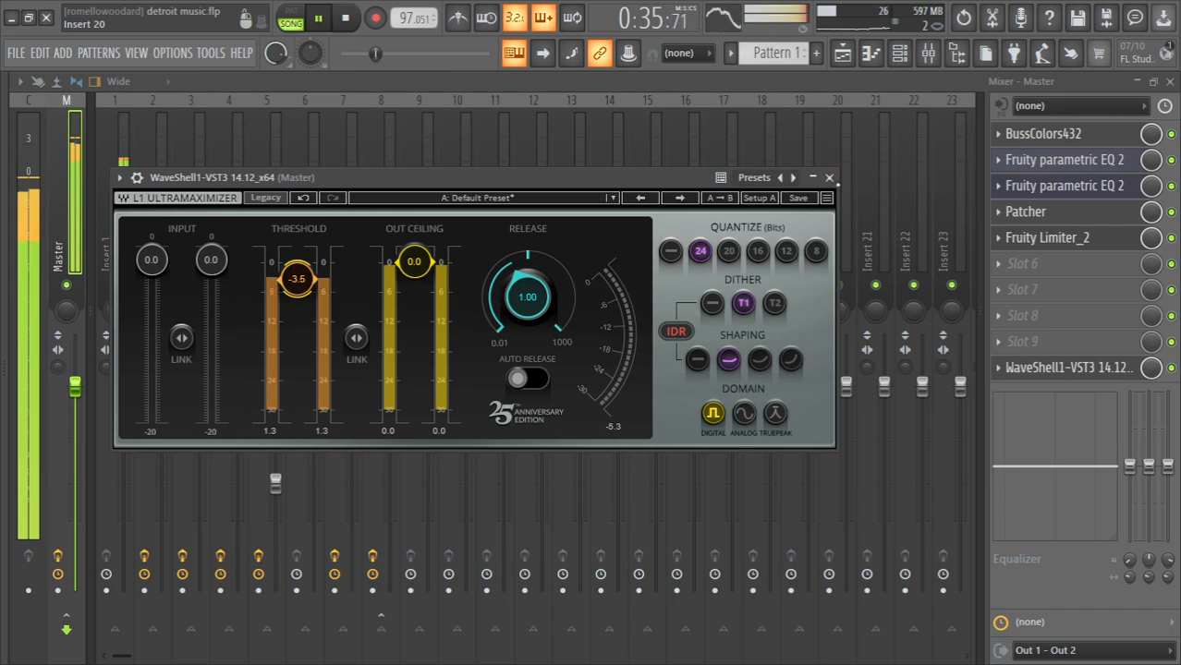
left_click(828, 177)
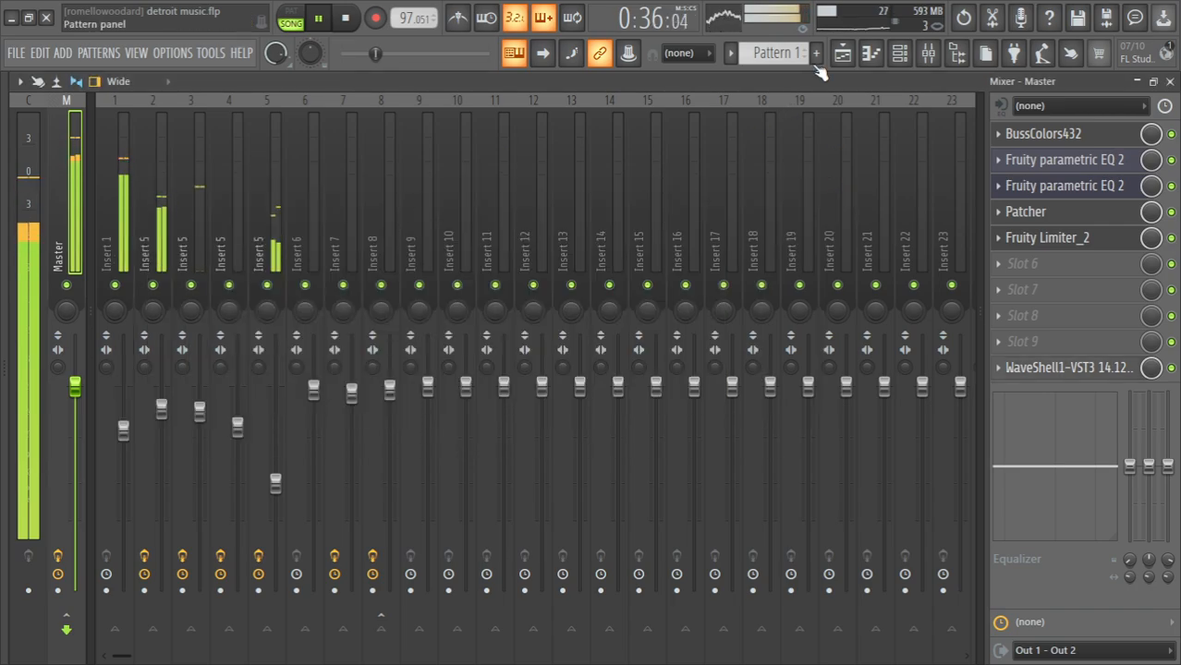
Play the song in the playlist from just before bar 13 and check the levels in the mixer
left_click(842, 53)
left_click(465, 118)
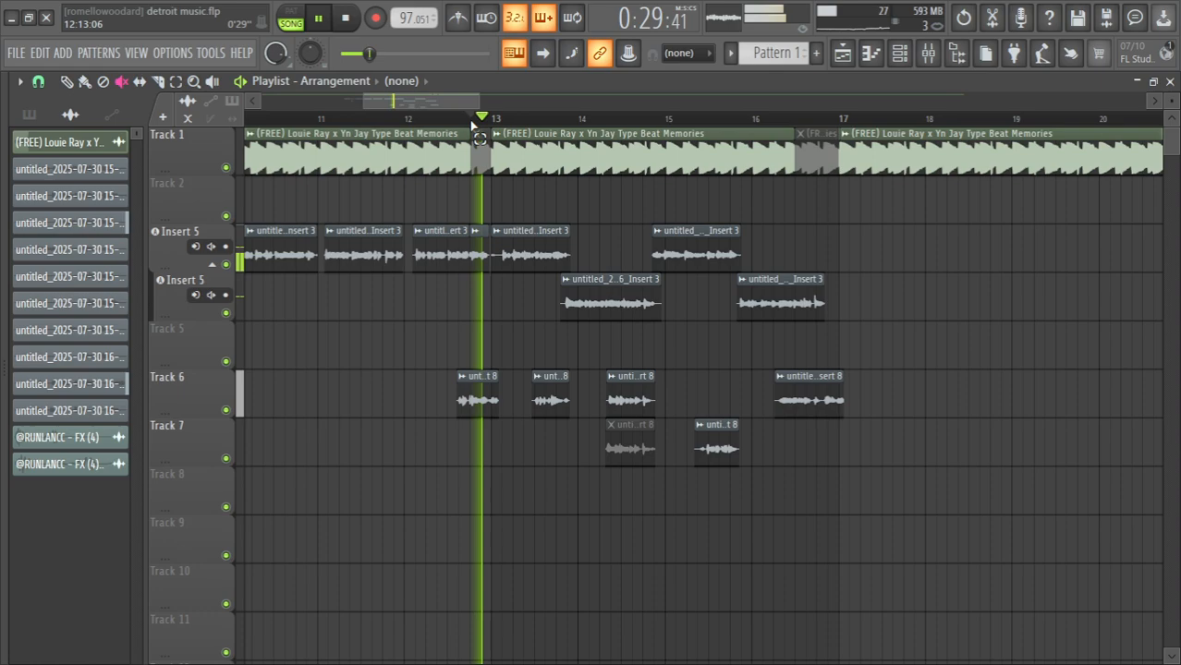
left_click_drag(478, 100, 555, 101)
left_click(927, 53)
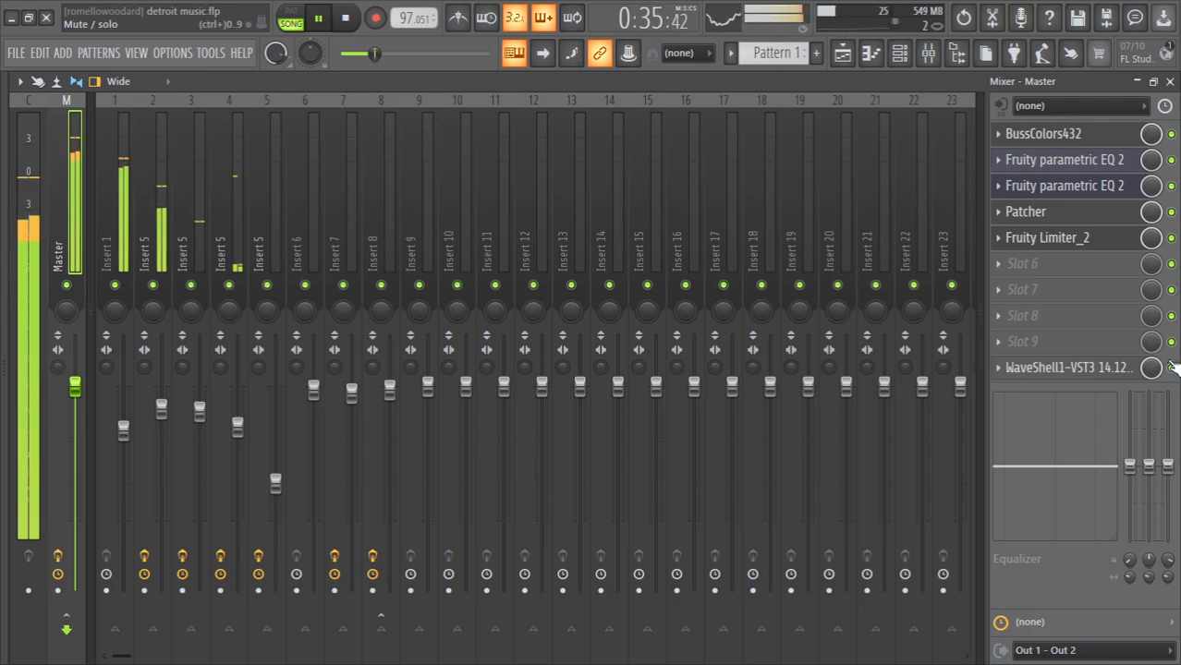
Return to the playlist, listen to the full mix from bar 9, then stop playback
left_click(1170, 81)
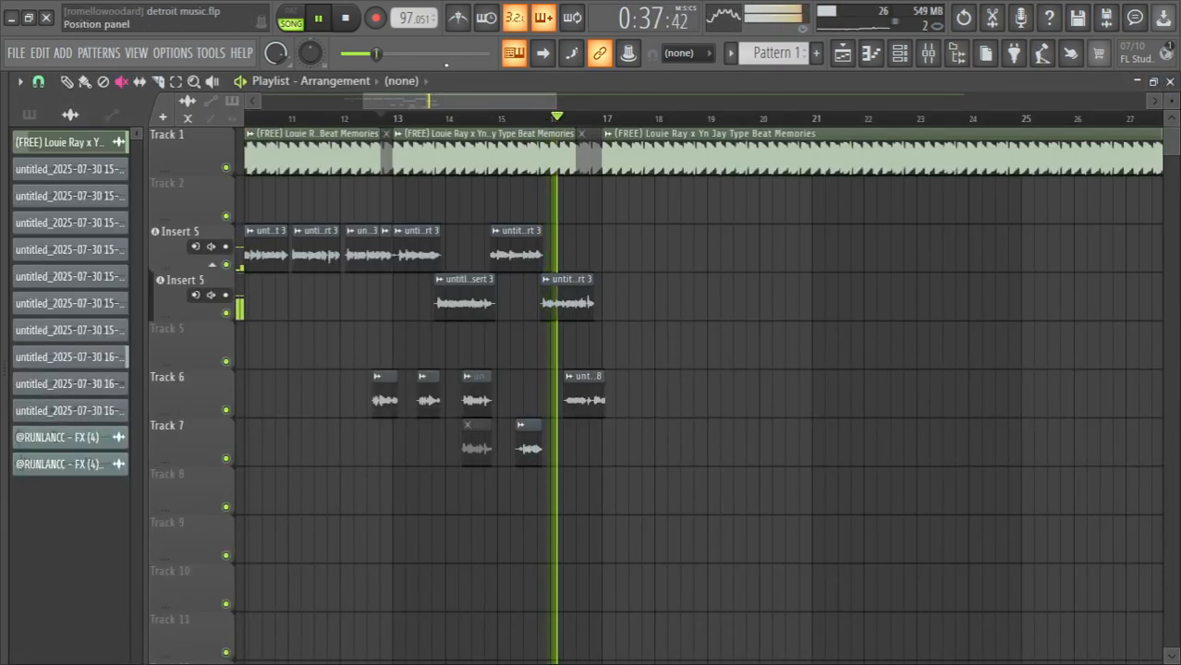
scroll(382, 120, "up", 3)
left_click(502, 118)
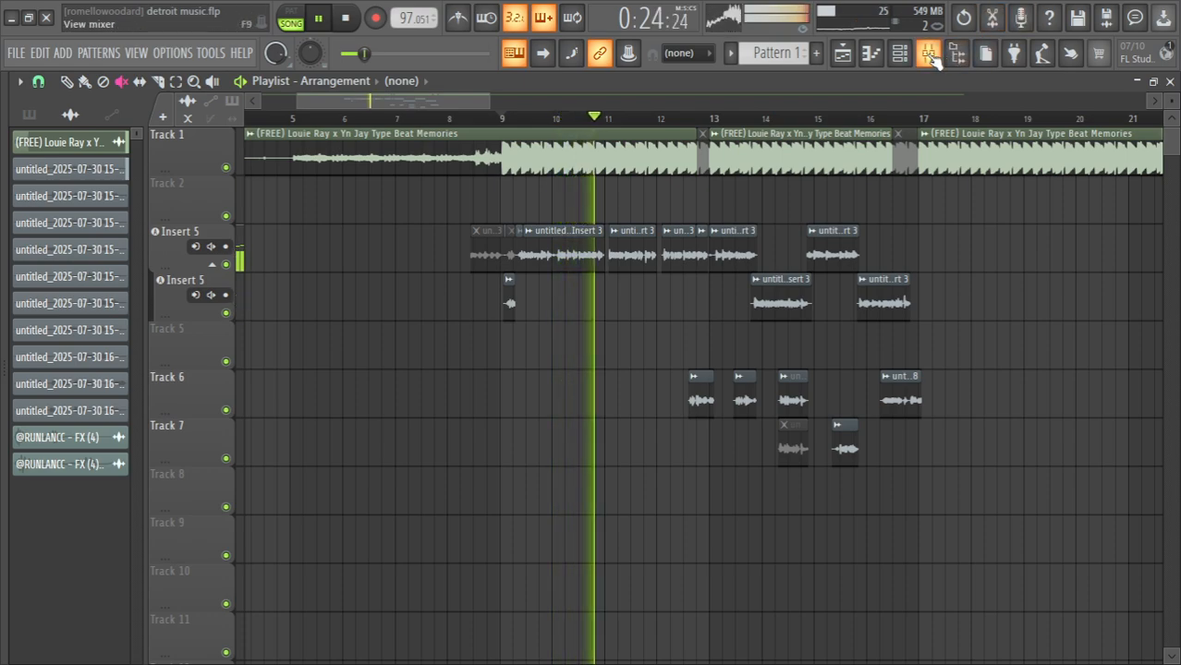
left_click_drag(489, 101, 514, 100)
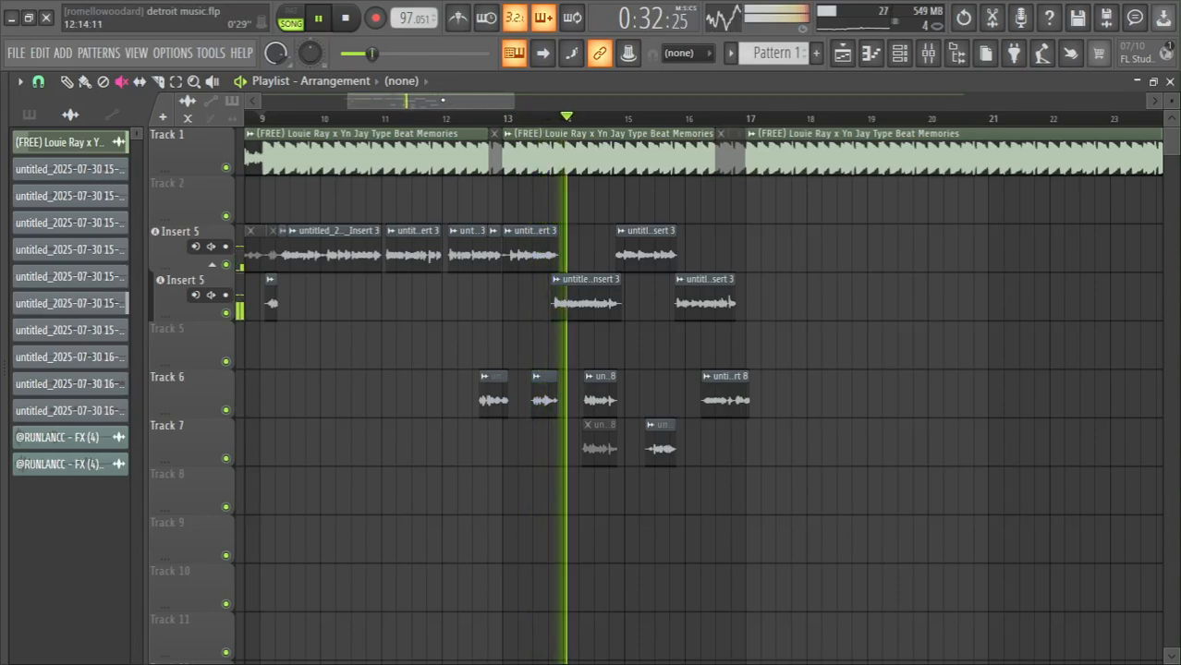
left_click(345, 20)
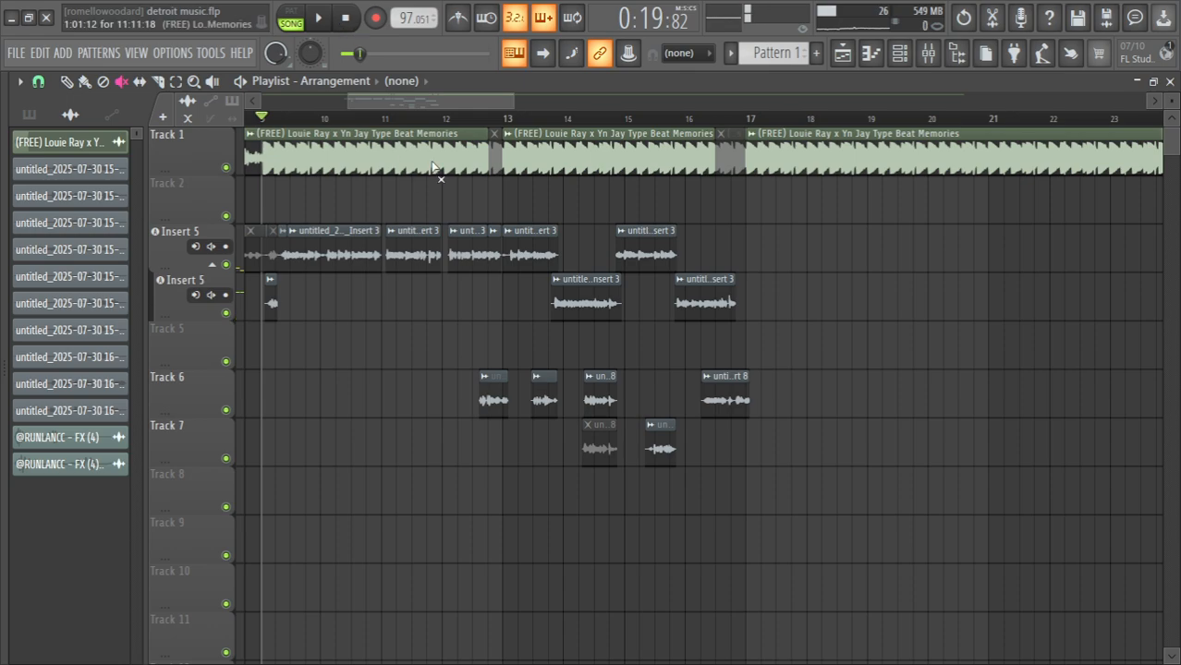
left_click_drag(340, 103, 153, 99)
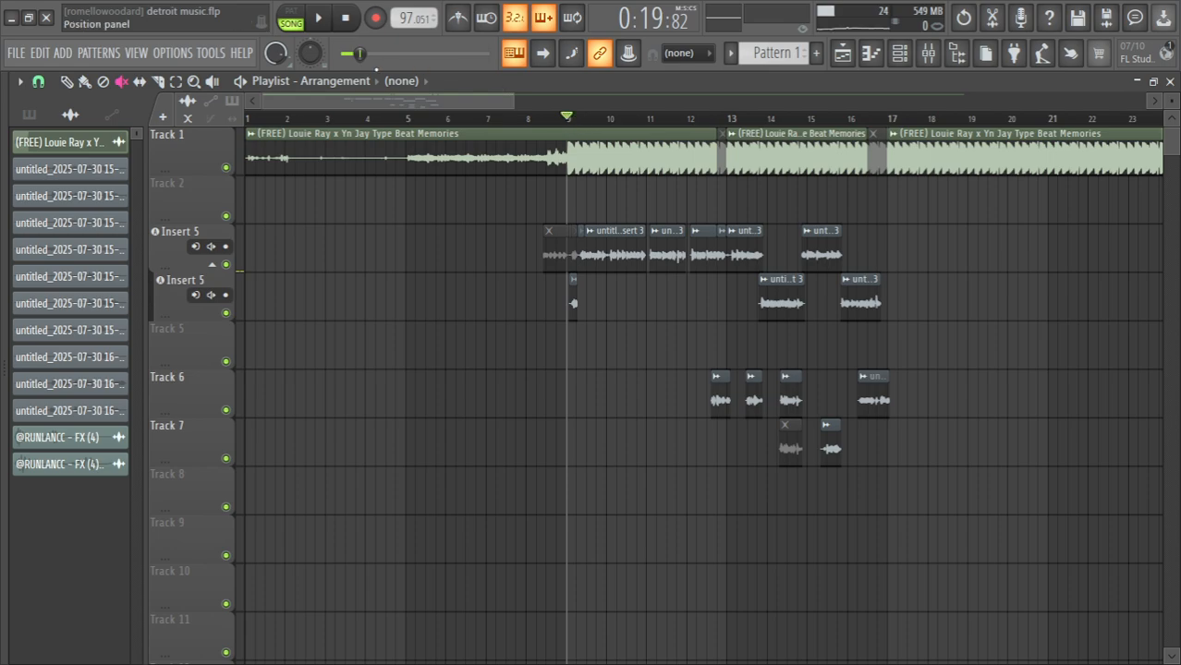
left_click_drag(515, 98, 449, 146)
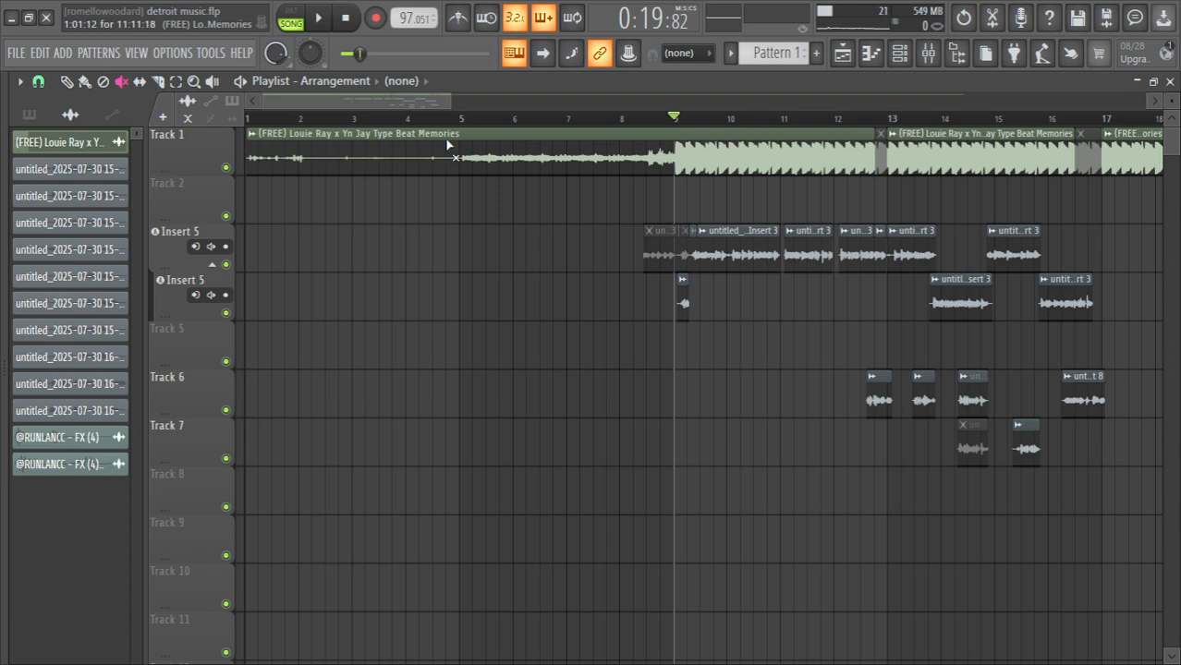
left_click_drag(452, 102, 466, 168)
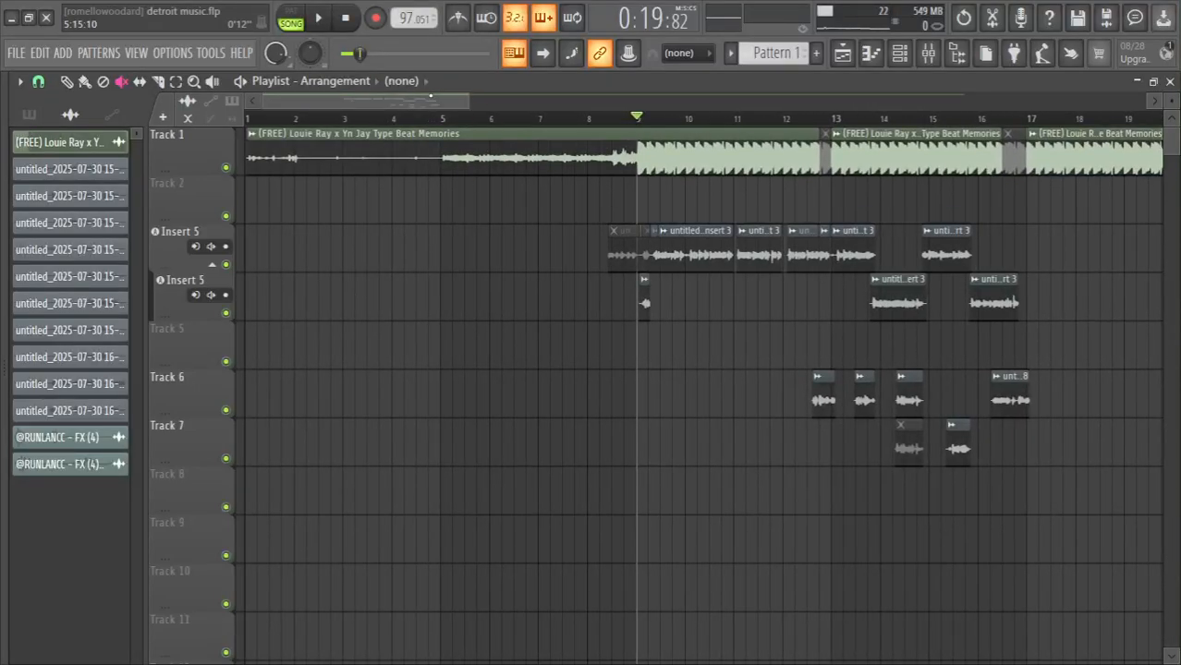
left_click_drag(430, 96, 465, 96)
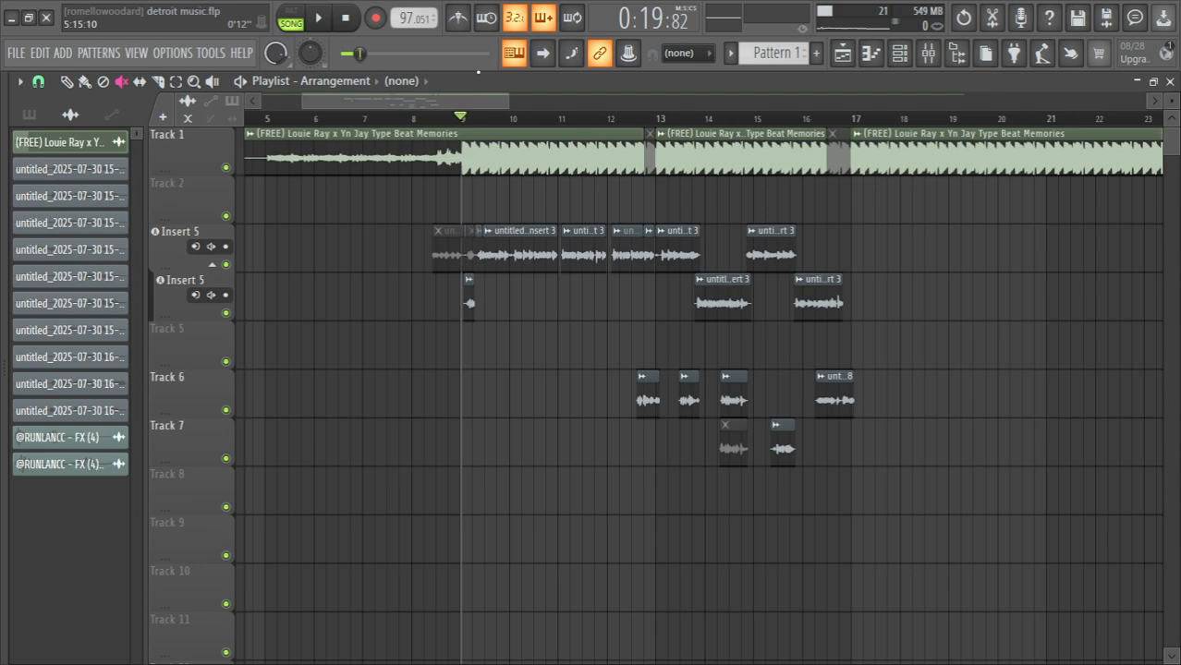
left_click_drag(509, 101, 405, 139)
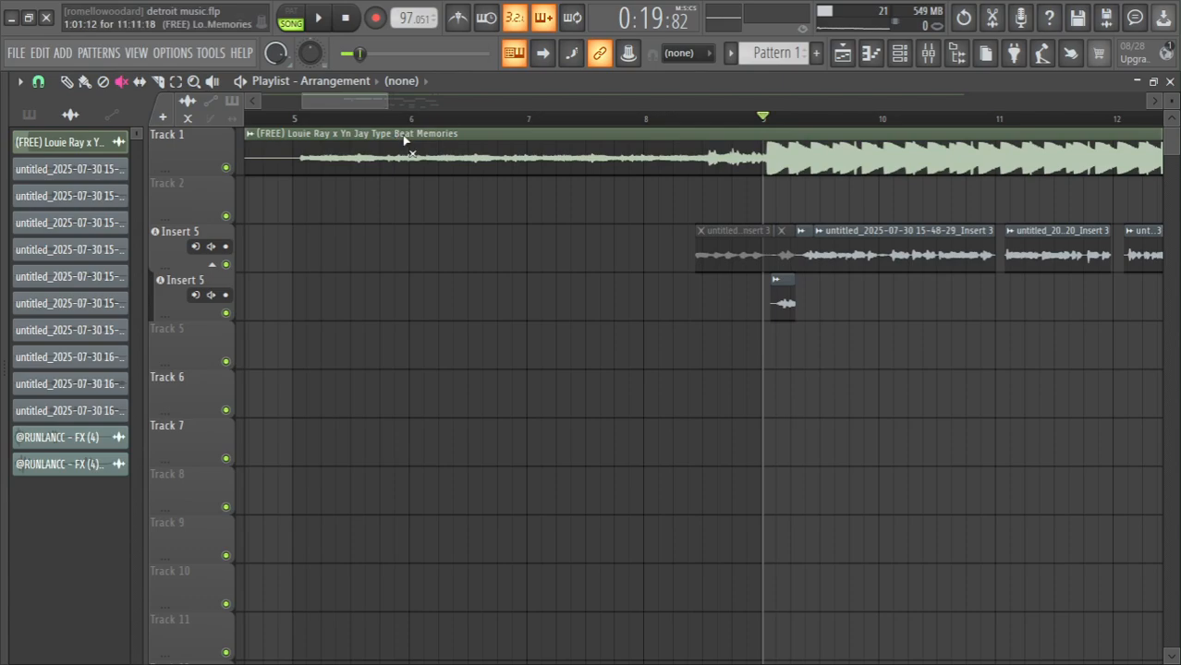
Activate the Draw tool in the playlist, then minimize FL Studio to switch to OBS
left_click(159, 82)
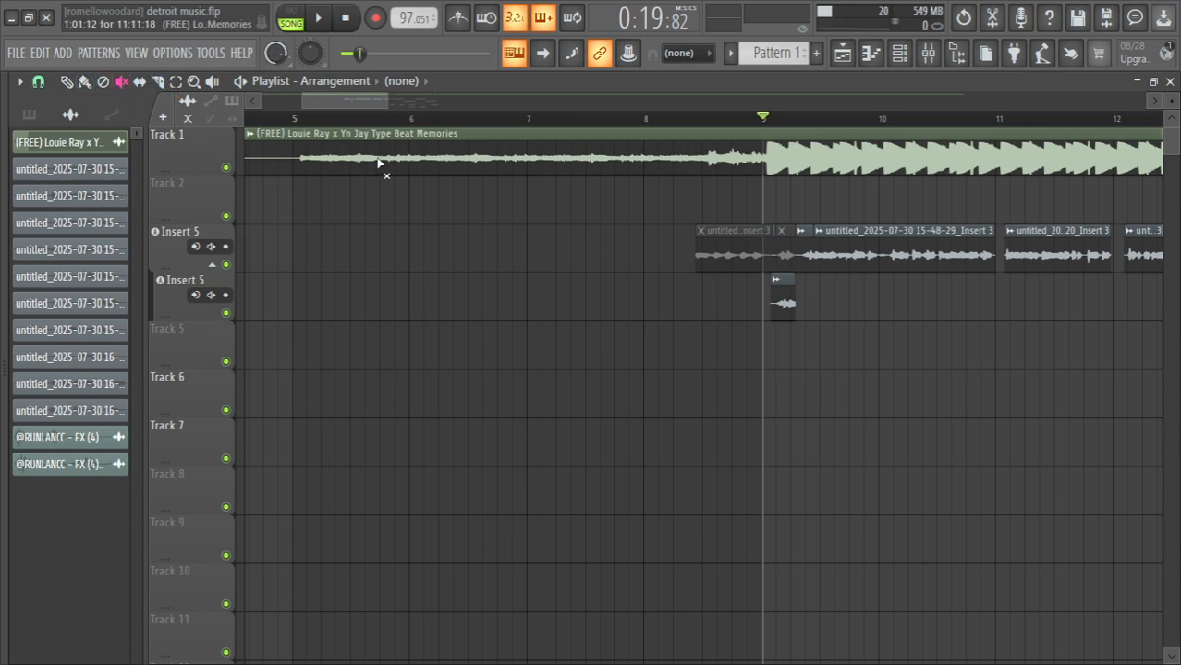
left_click(66, 81)
left_click_drag(388, 99, 589, 102)
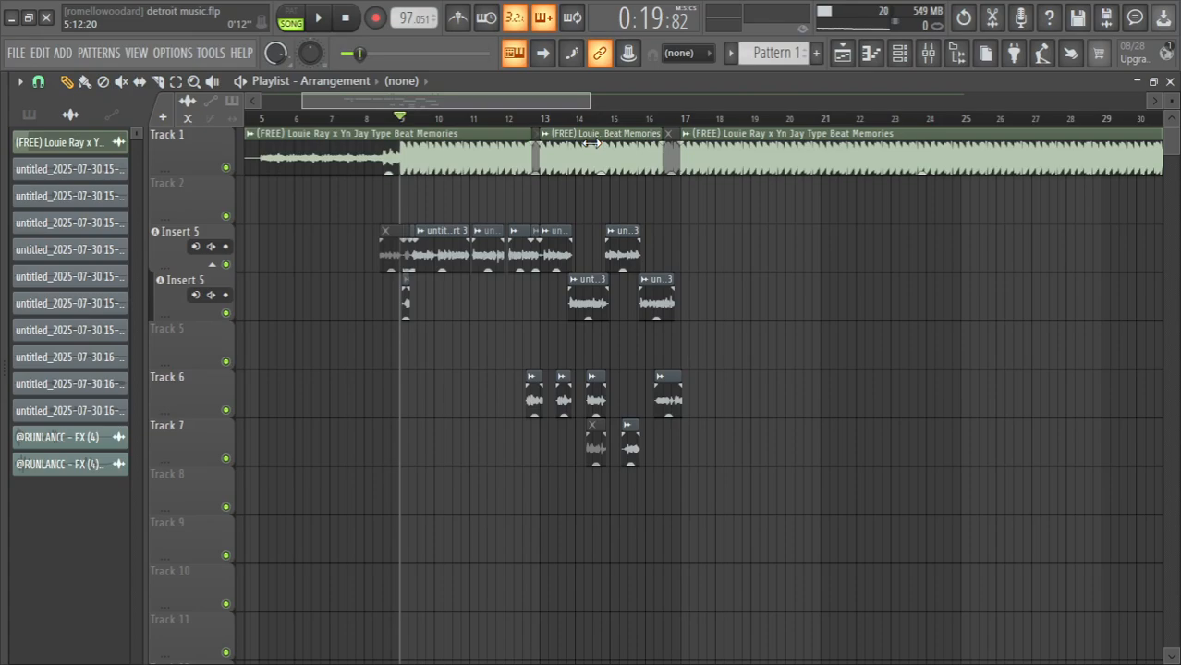
left_click(11, 17)
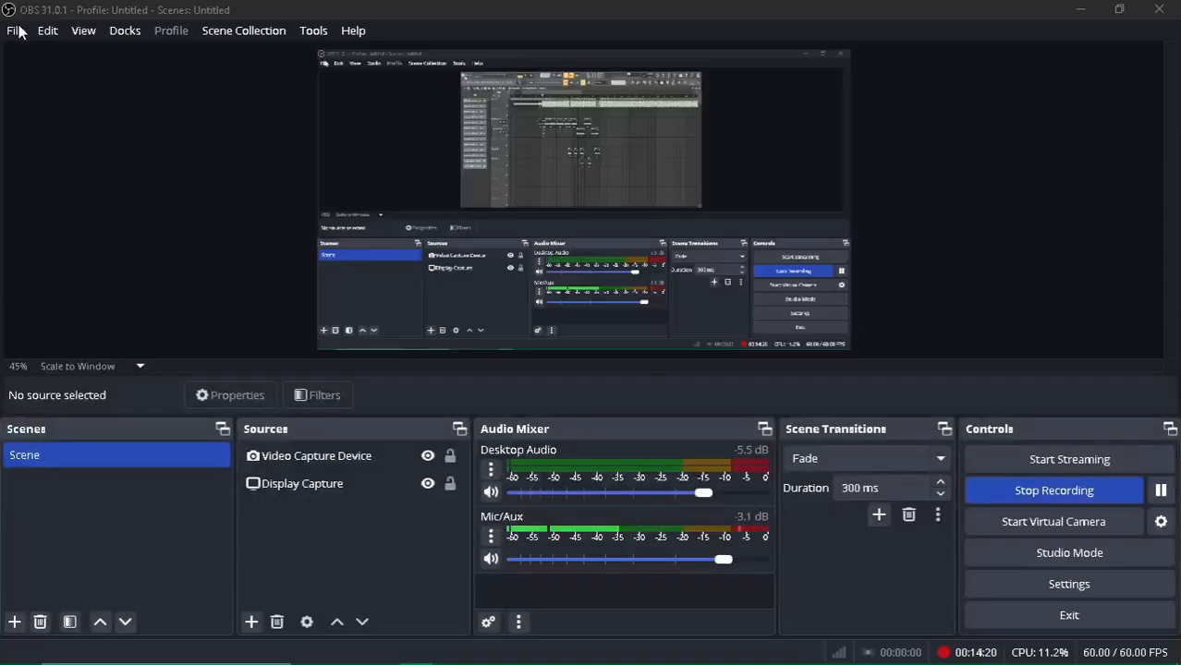